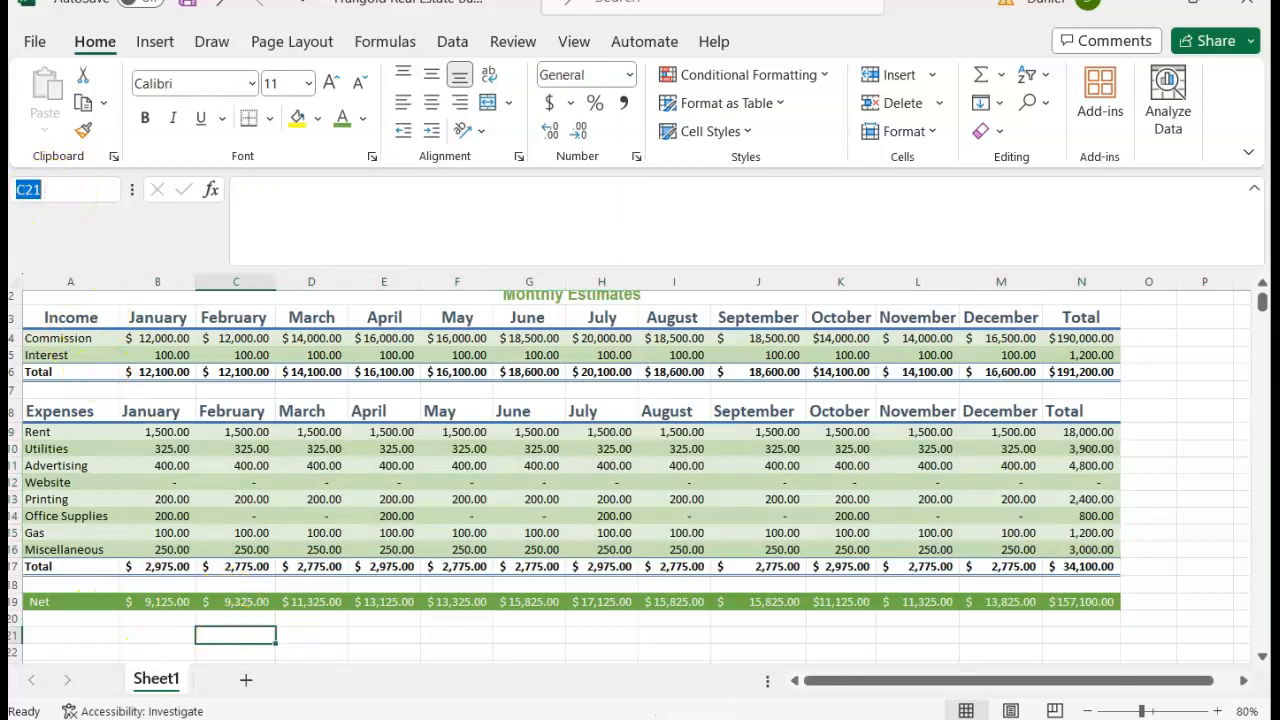
Go to cell A3, the Income heading
type("a3")
key("Return")
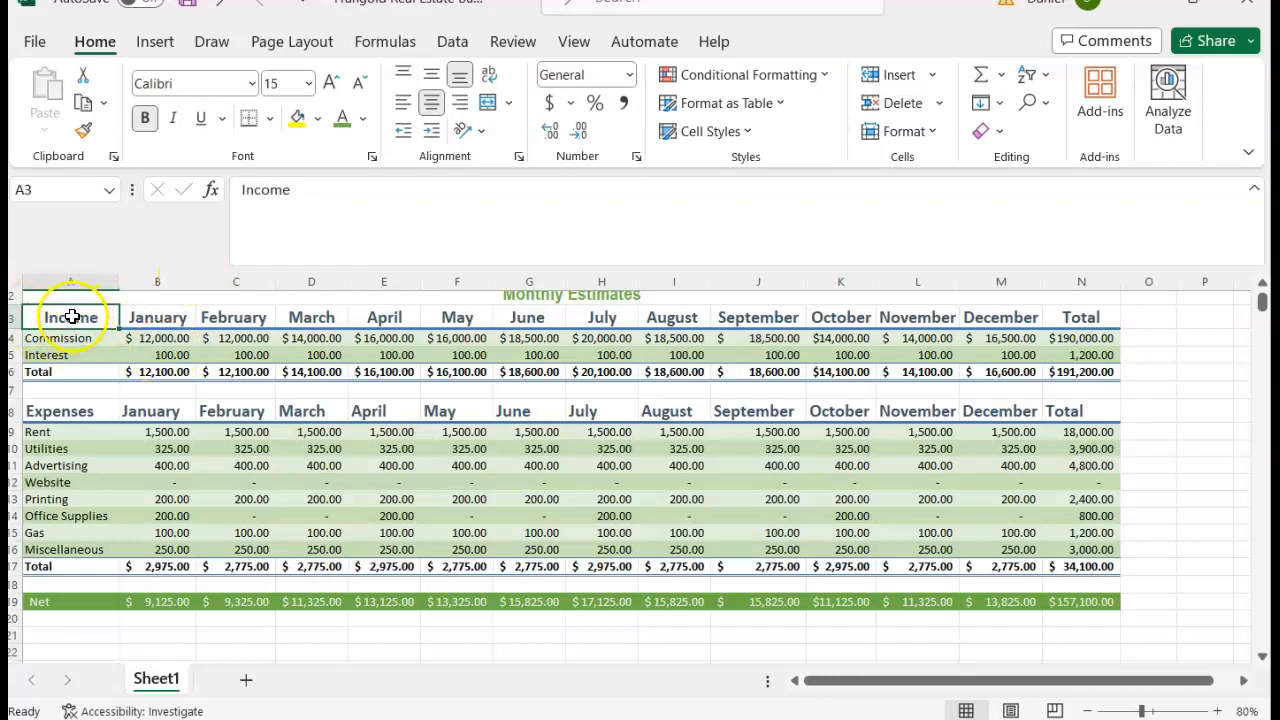
Switch to the Excel Module 1 textbook and read from Table 1–4 on selecting cells through to section EX 1-10a on adding a pie chart
left_click(10, 410)
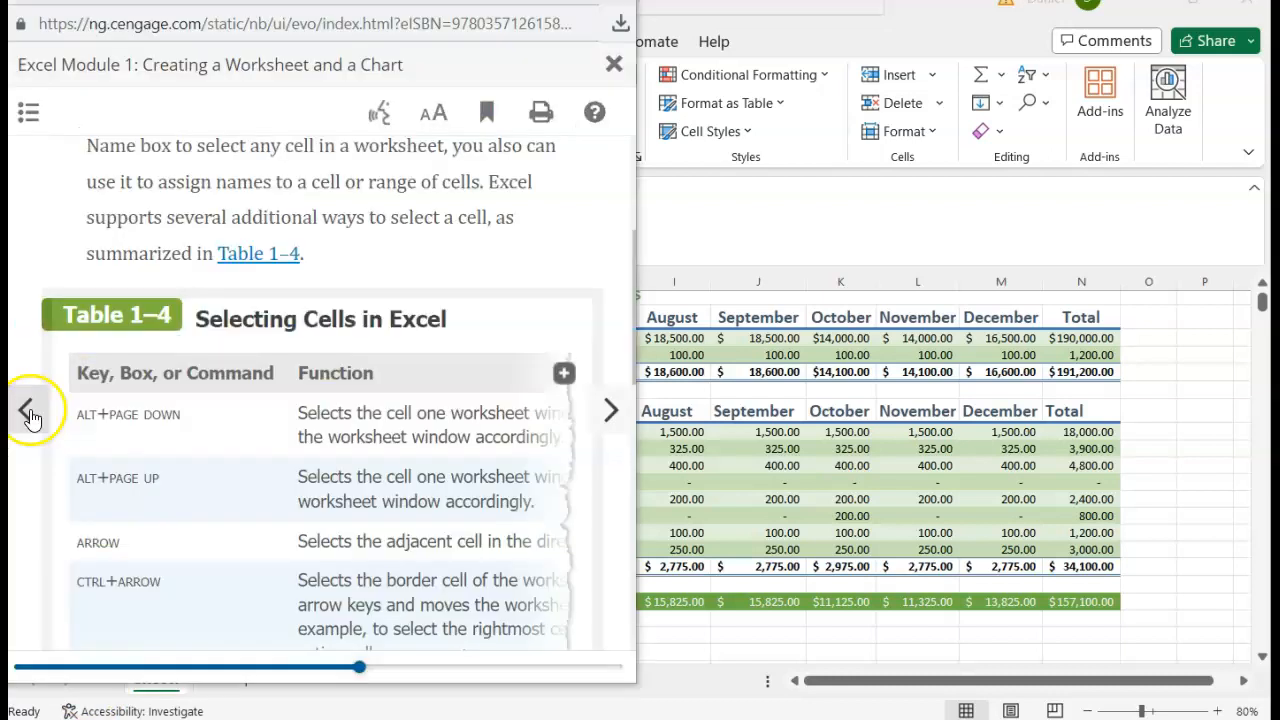
scroll(106, 364, "down", 2)
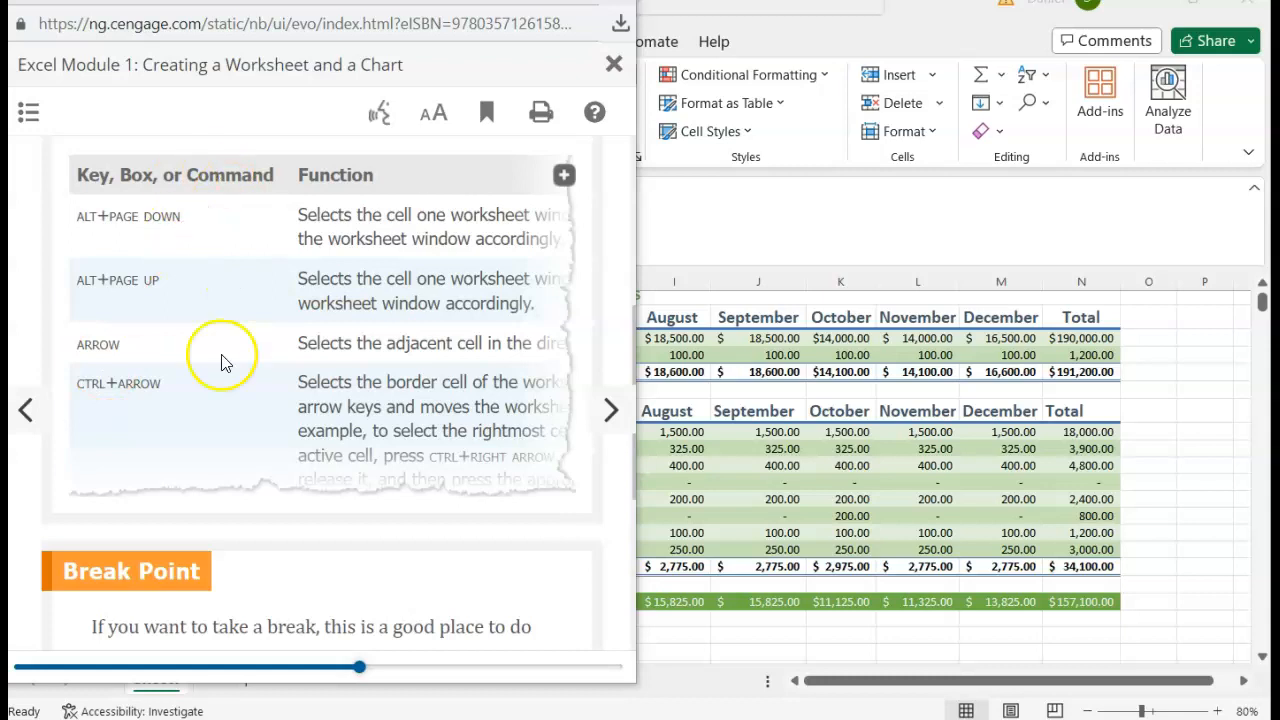
scroll(263, 380, "down", 2)
scroll(263, 380, "up", 2)
scroll(266, 385, "down", 3)
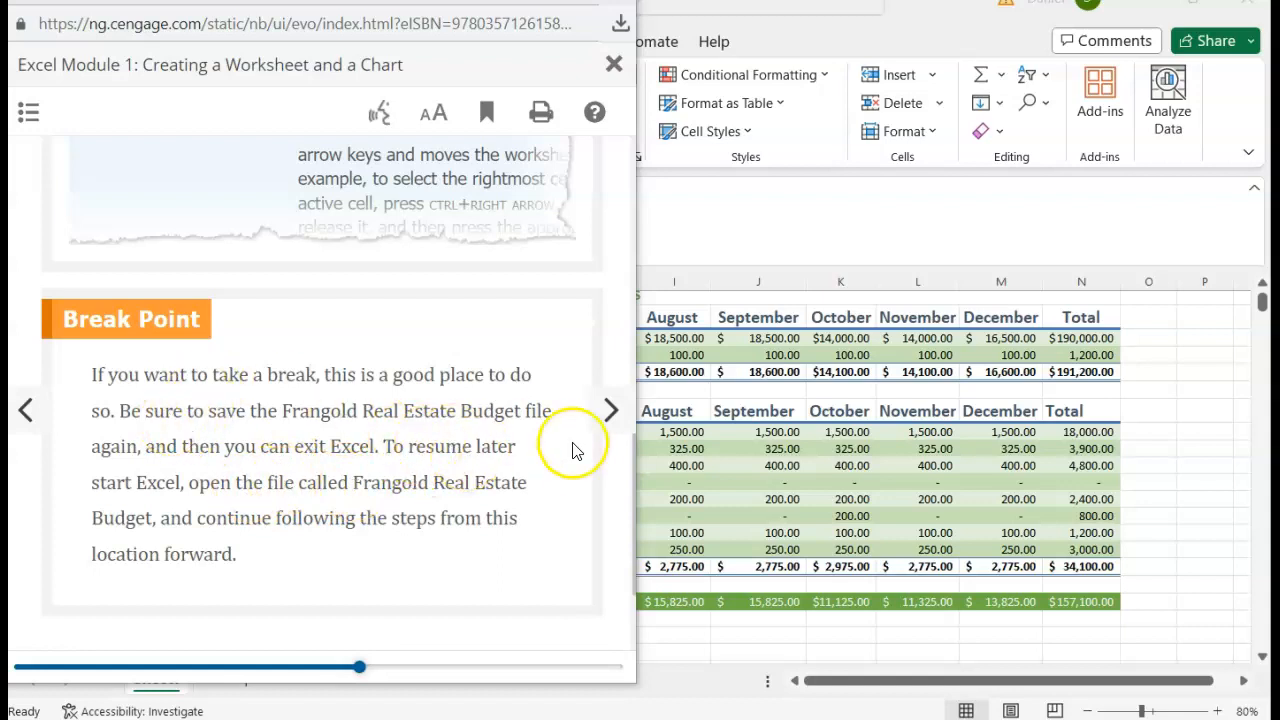
scroll(540, 460, "down", 1)
left_click(612, 410)
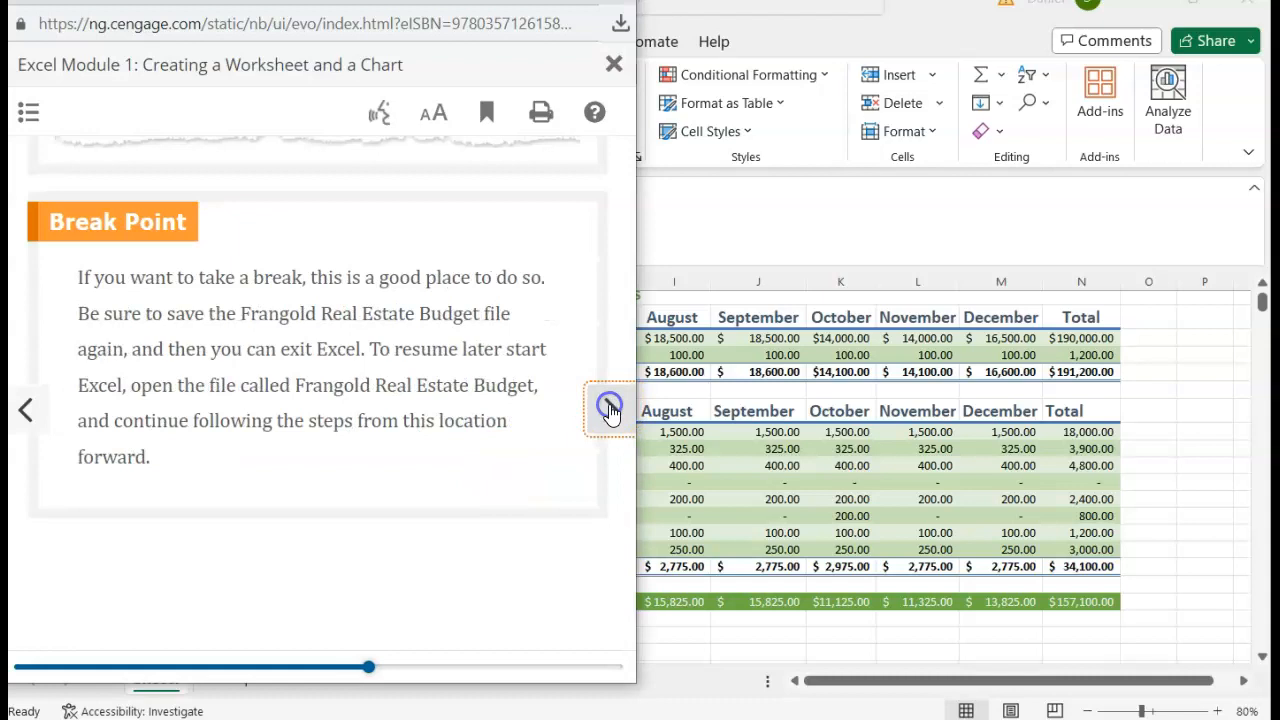
scroll(296, 392, "down", 12)
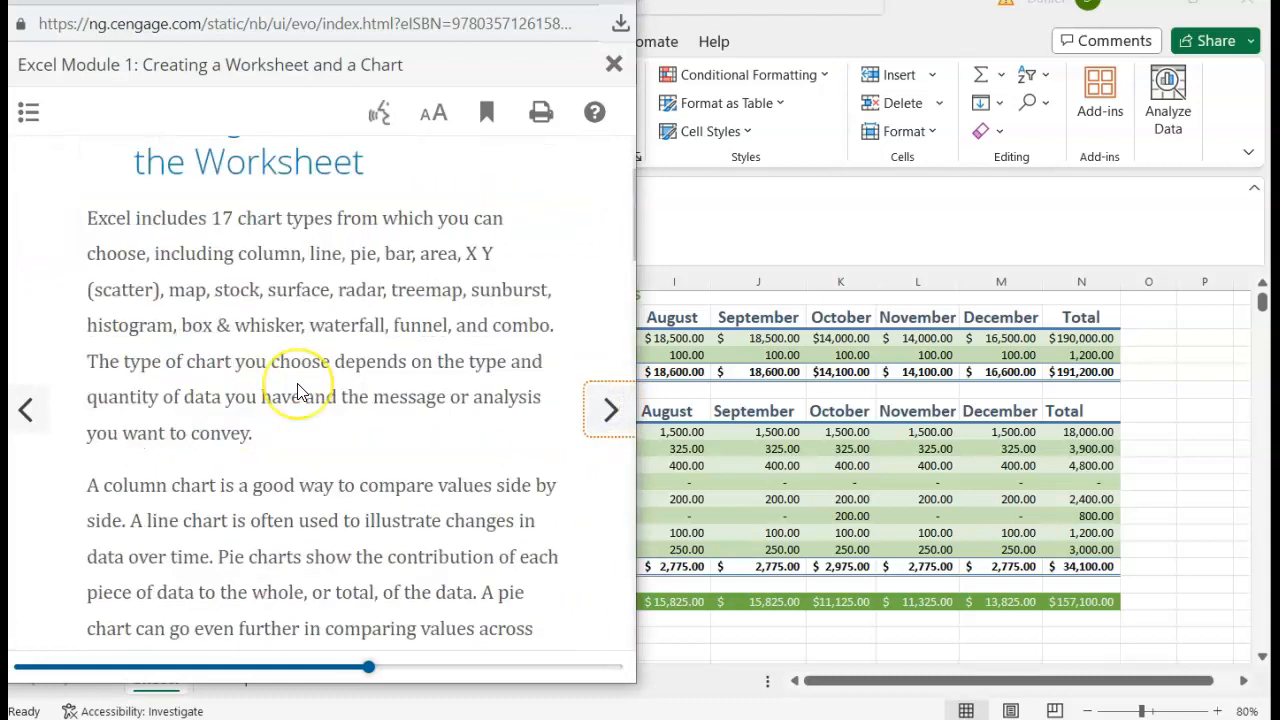
left_click(605, 409)
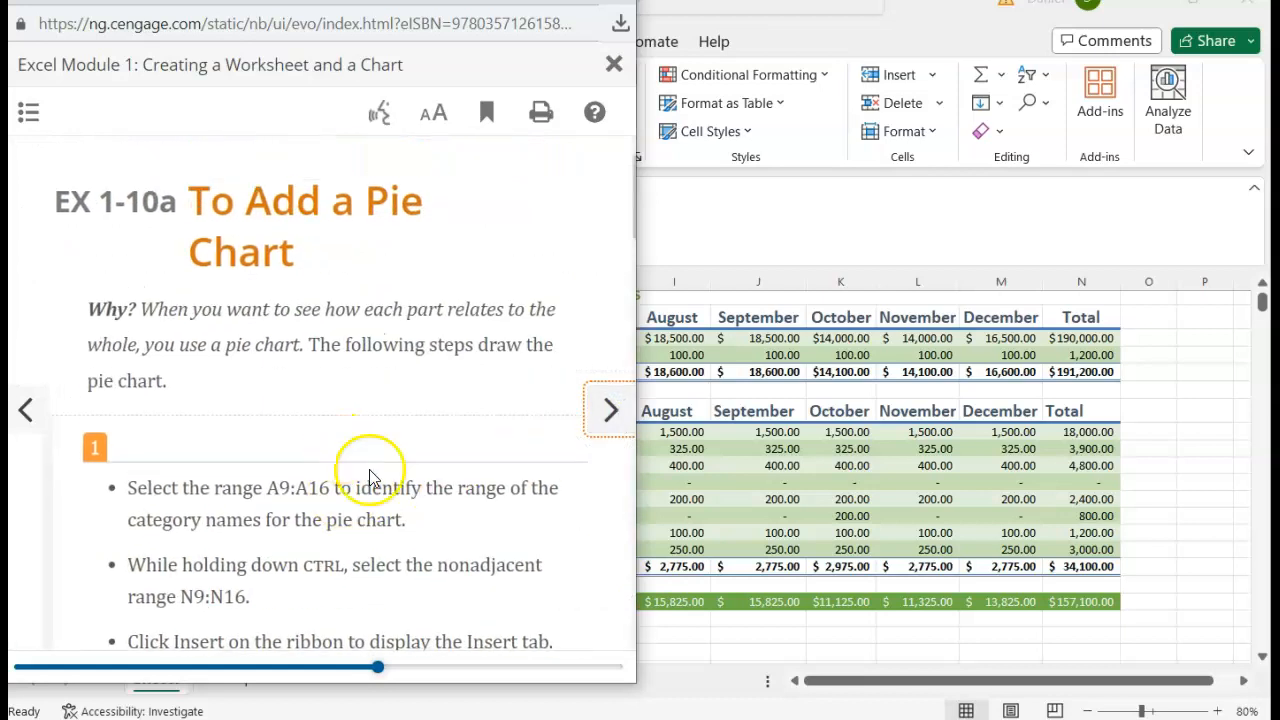
left_click(824, 470)
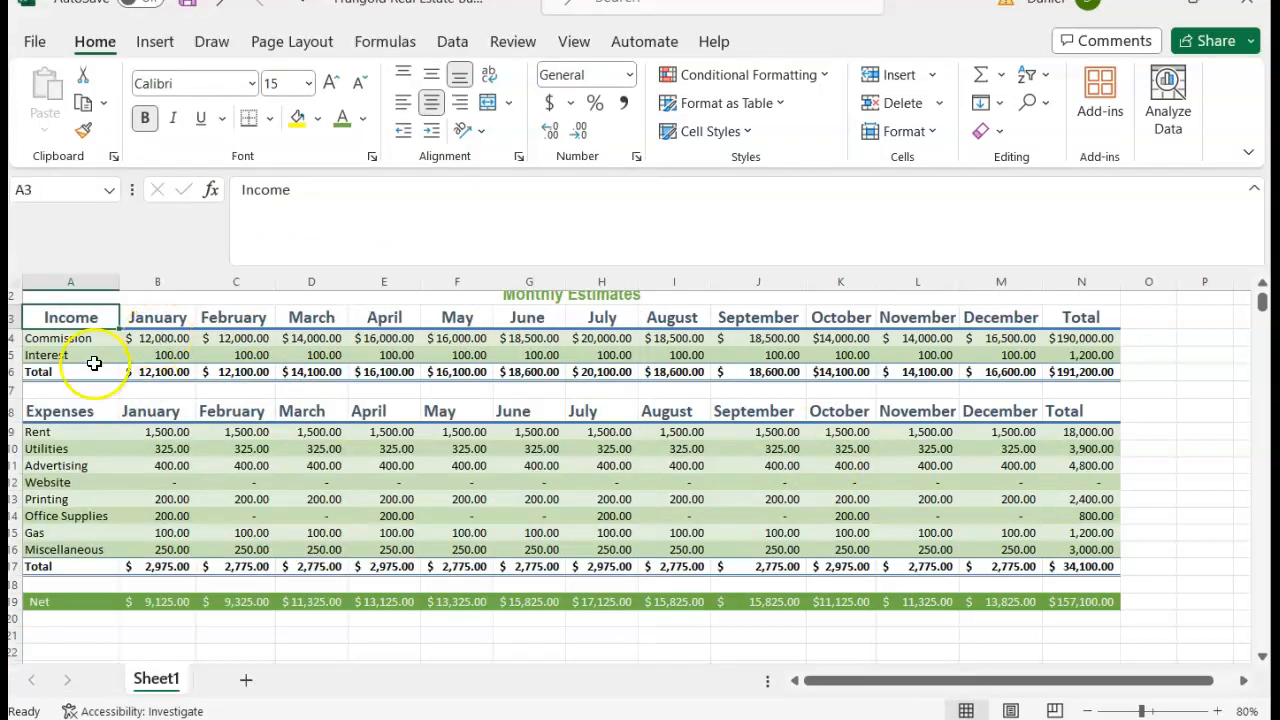
left_click(84, 436)
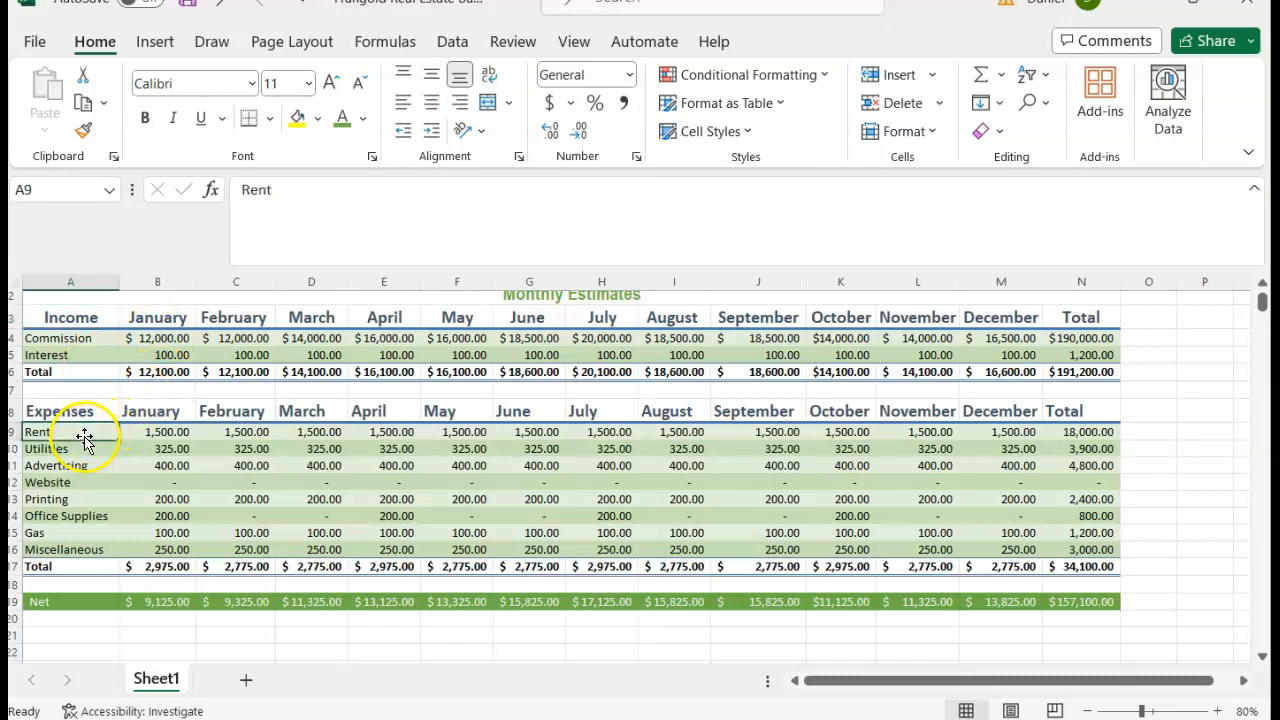
left_click_drag(73, 433, 74, 551)
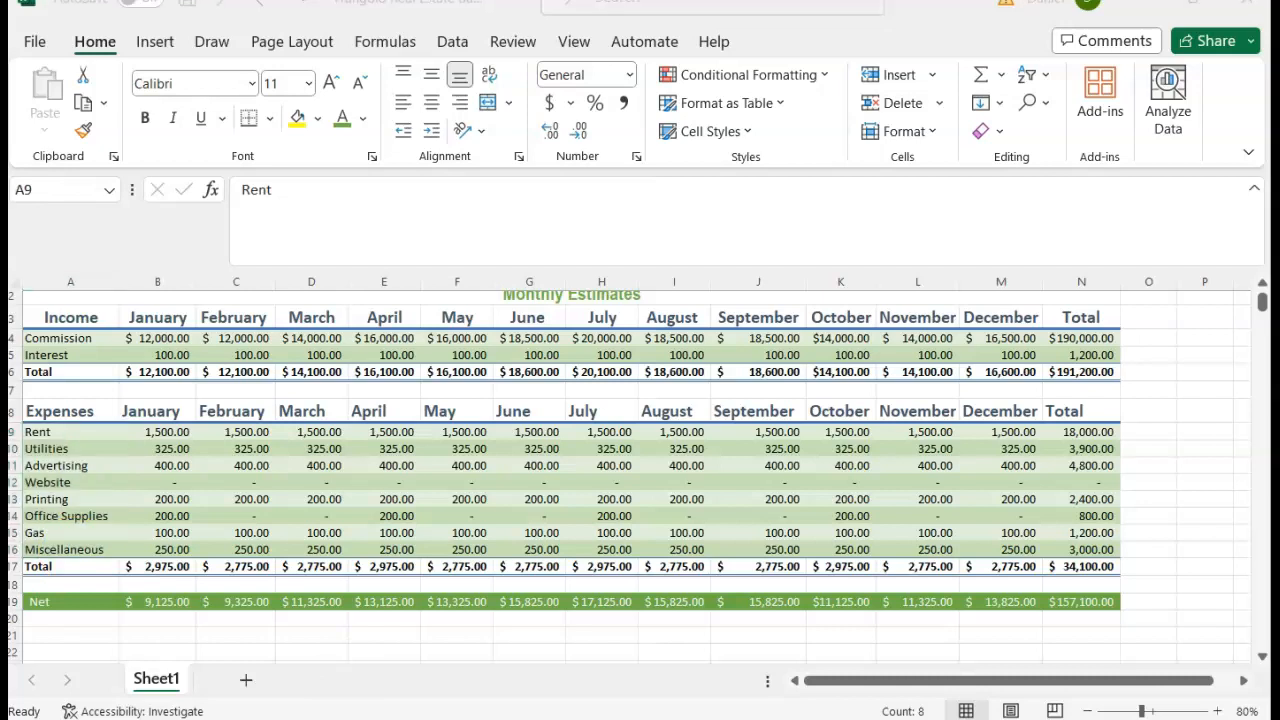
left_click(557, 677)
scroll(335, 410, "down", 1)
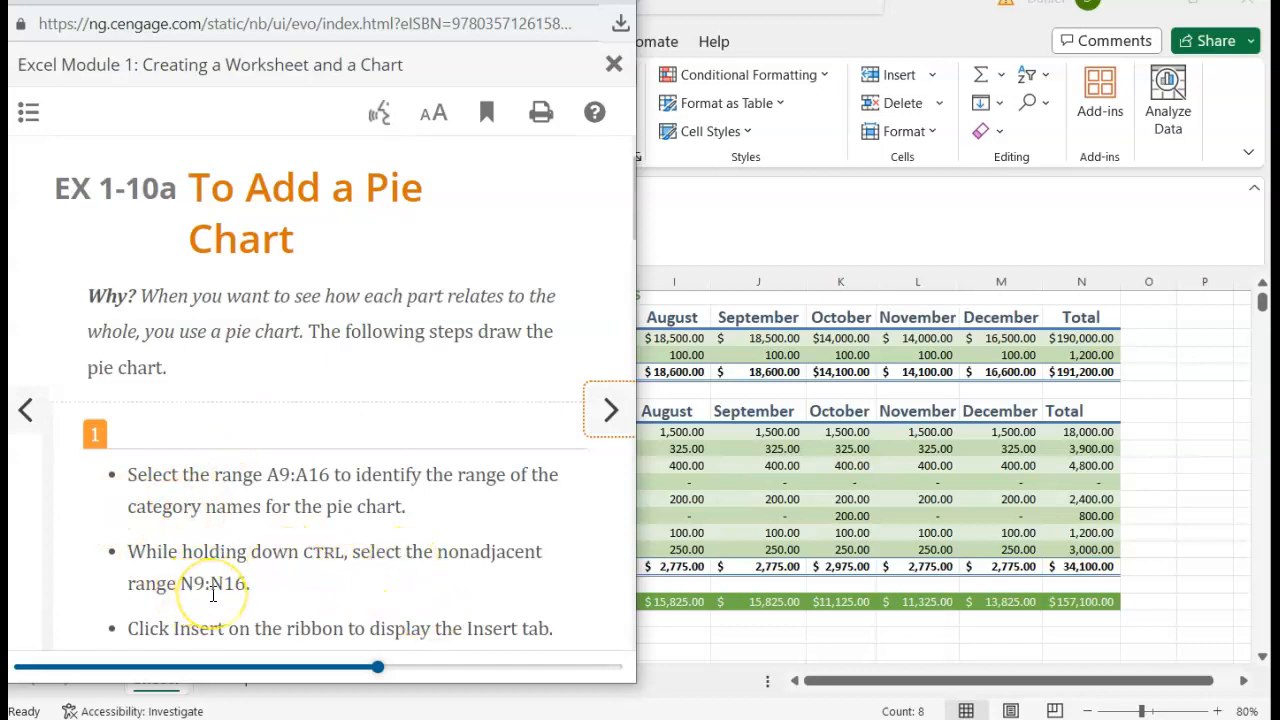
left_click(911, 505)
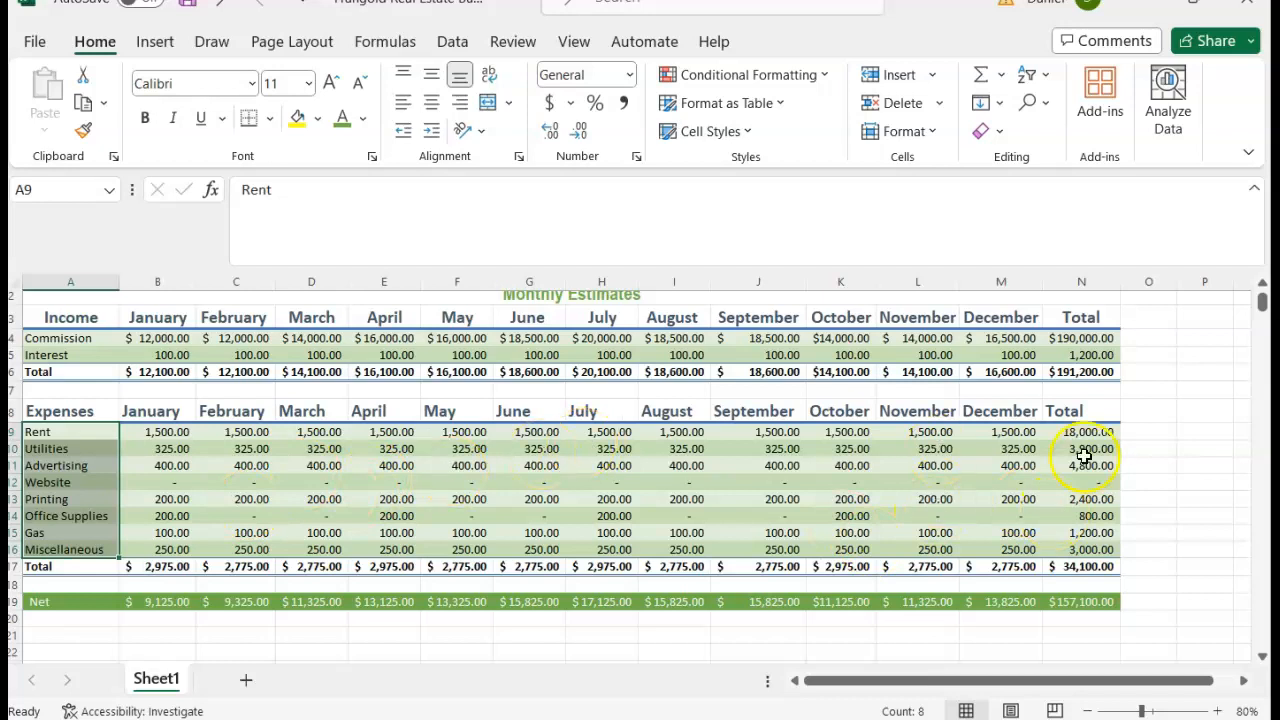
left_click_drag(1070, 432, 1073, 568)
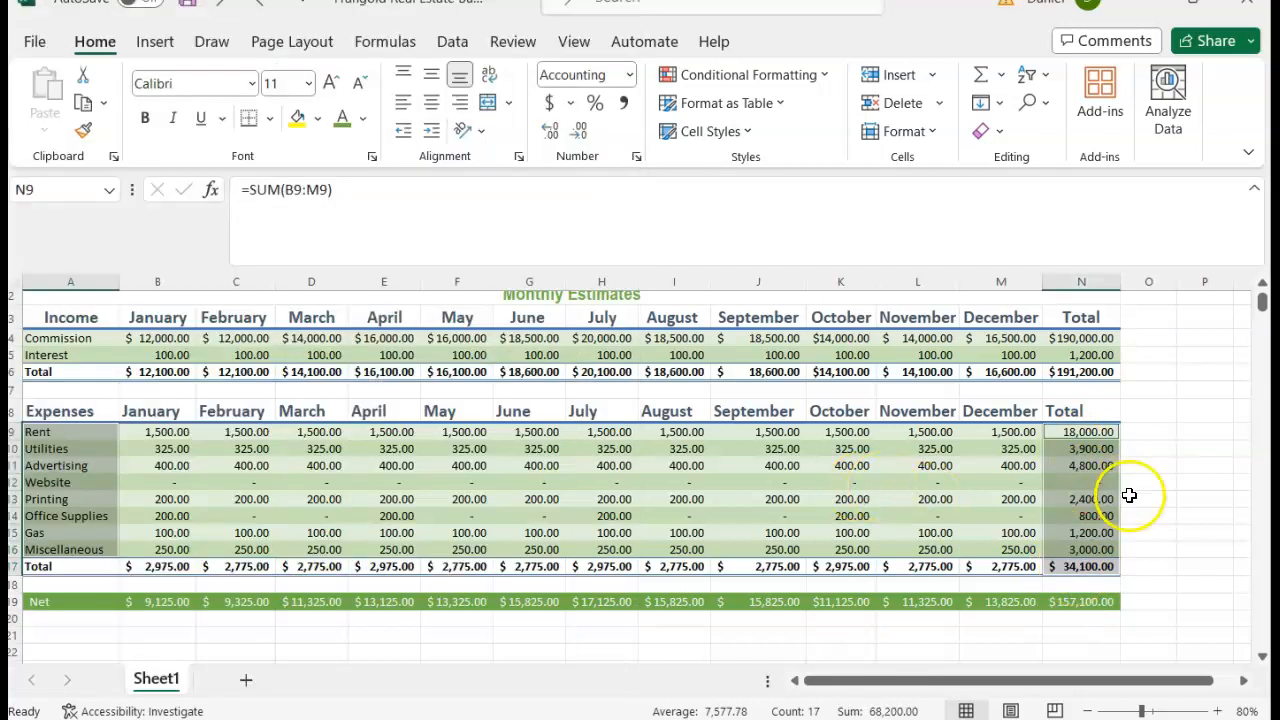
left_click(1123, 570)
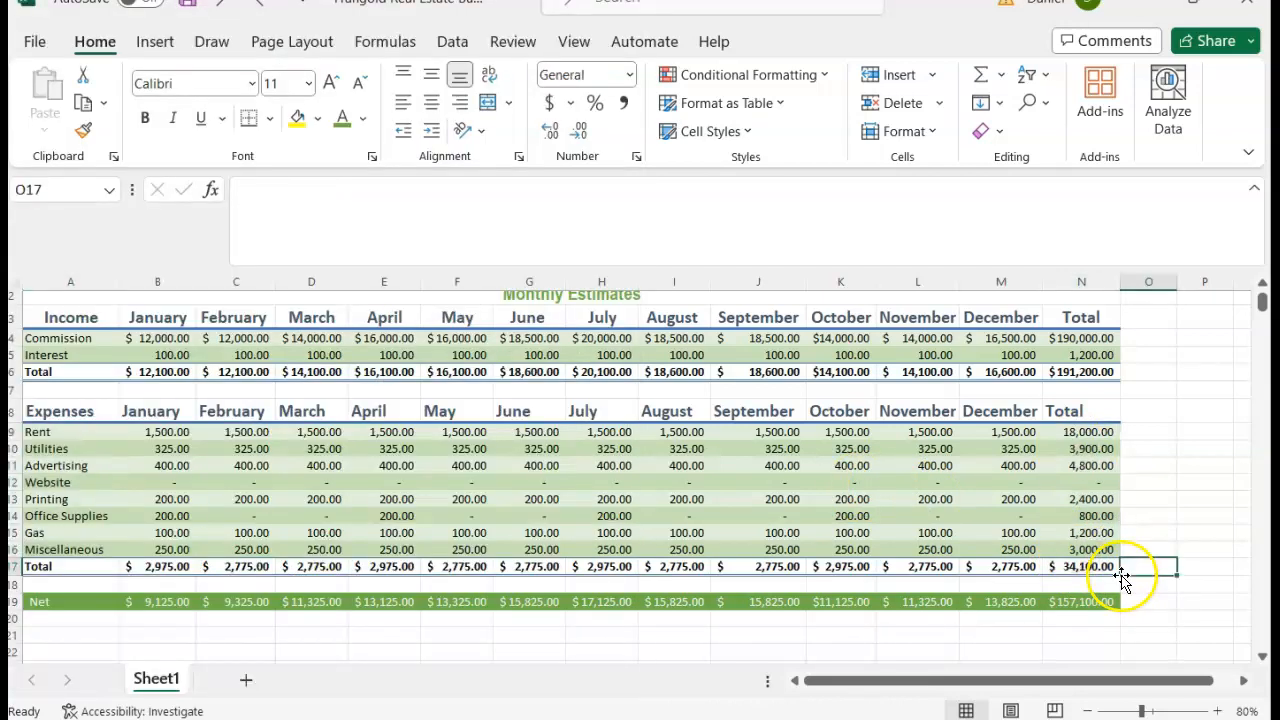
left_click_drag(70, 432, 72, 545)
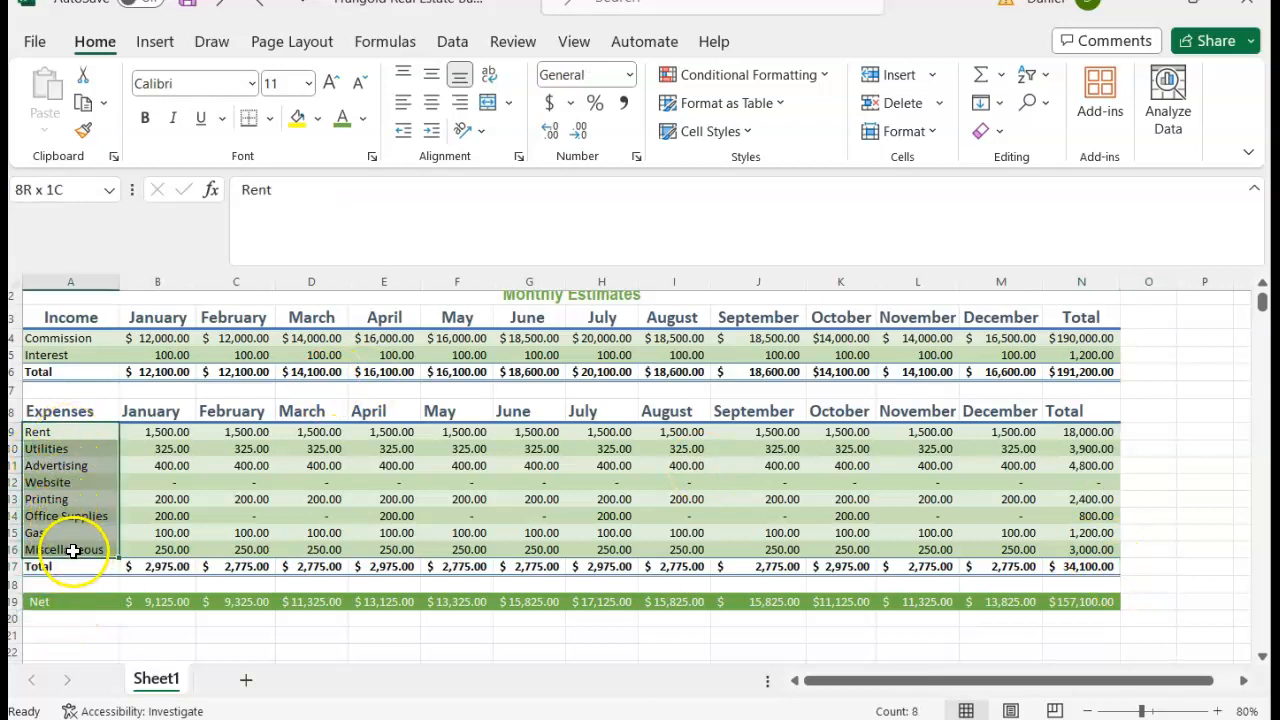
left_click_drag(1074, 430, 1080, 566)
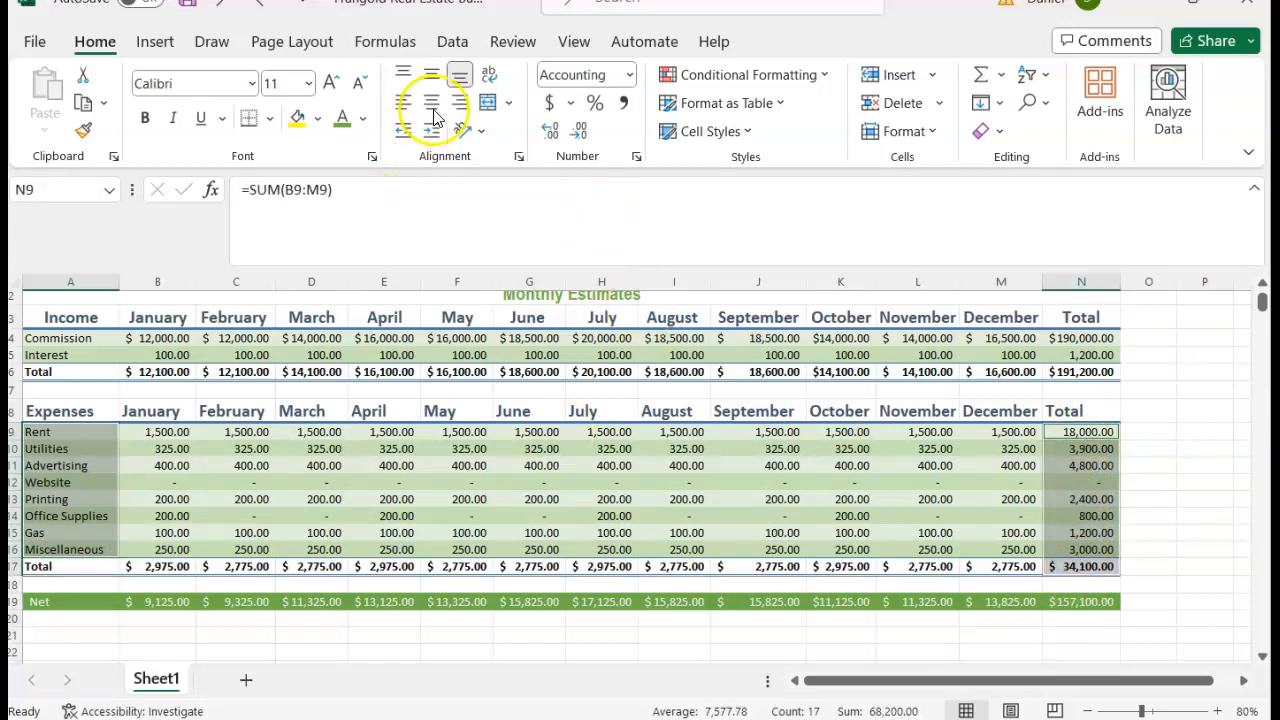
Insert a 2-D pie chart from the expense names in A9:A16 and their totals in N9:N16
left_click(150, 42)
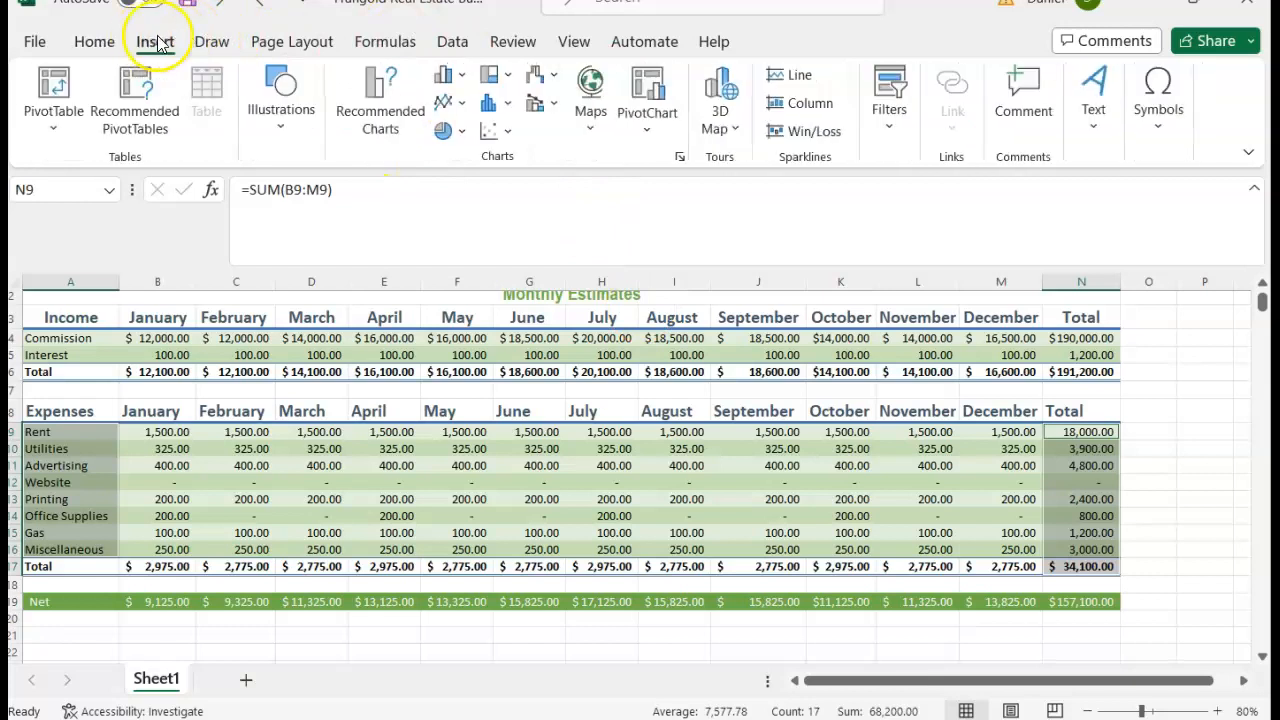
left_click(1100, 516)
left_click_drag(1073, 430, 1086, 533)
left_click_drag(51, 431, 73, 549)
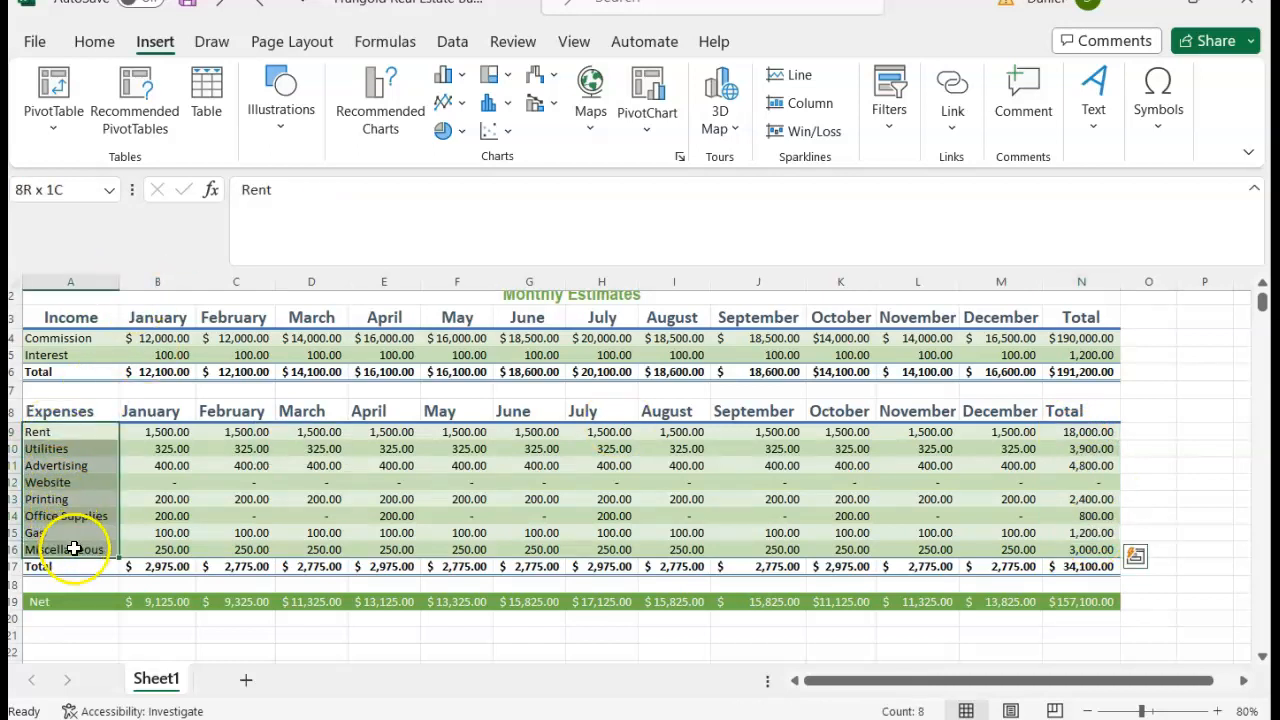
left_click_drag(1078, 432, 1089, 548)
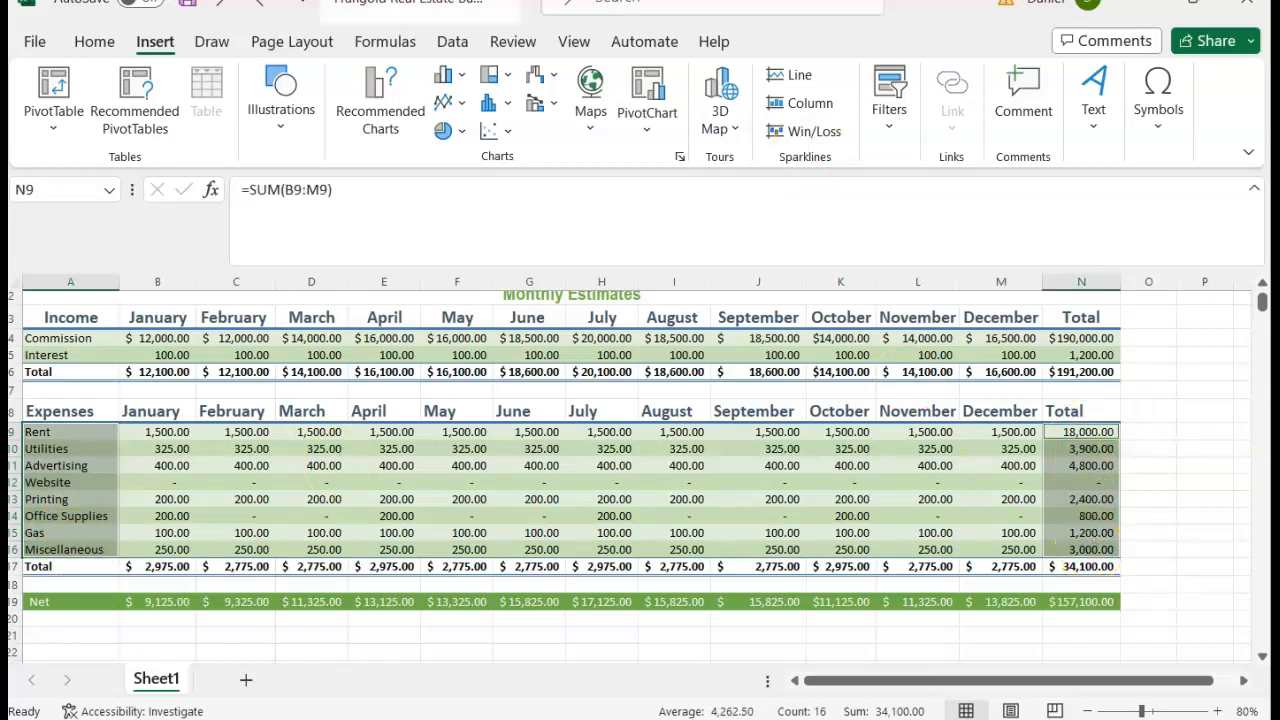
left_click(447, 131)
left_click(452, 212)
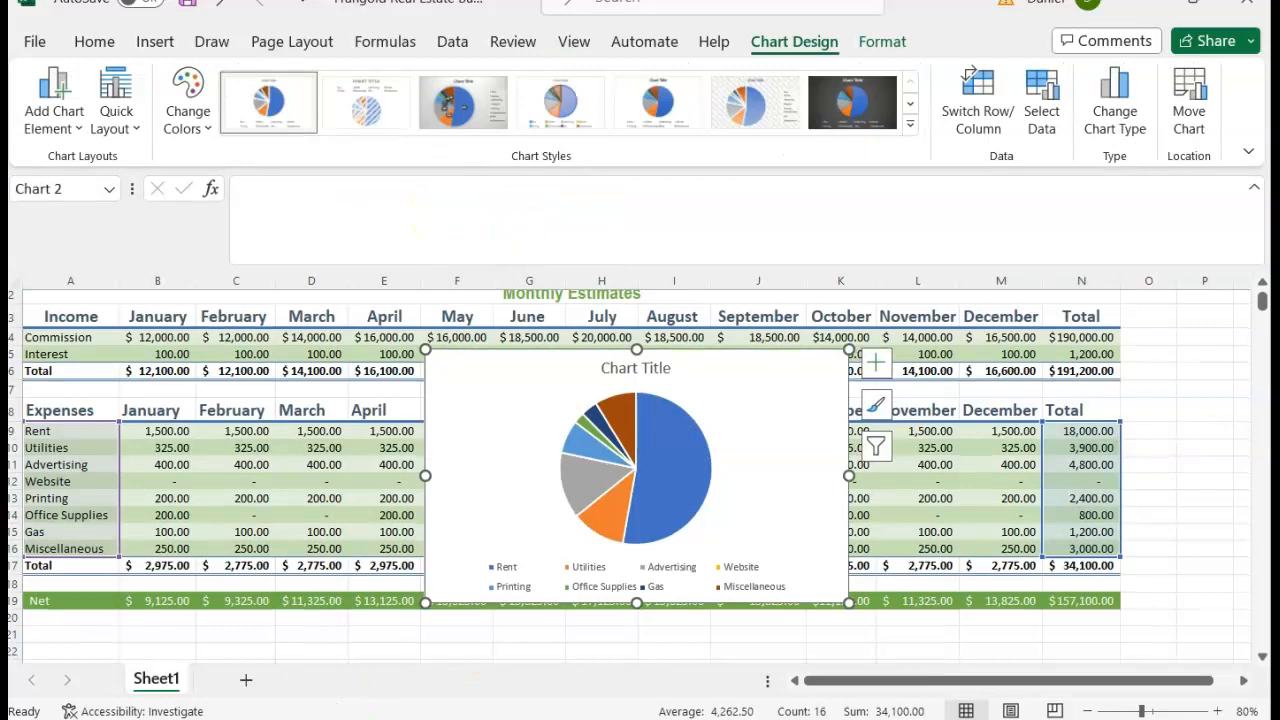
Check step 2 of the textbook's pie chart instructions and move the chart over the September to Total columns
mouse_move(460, 716)
left_click(587, 634)
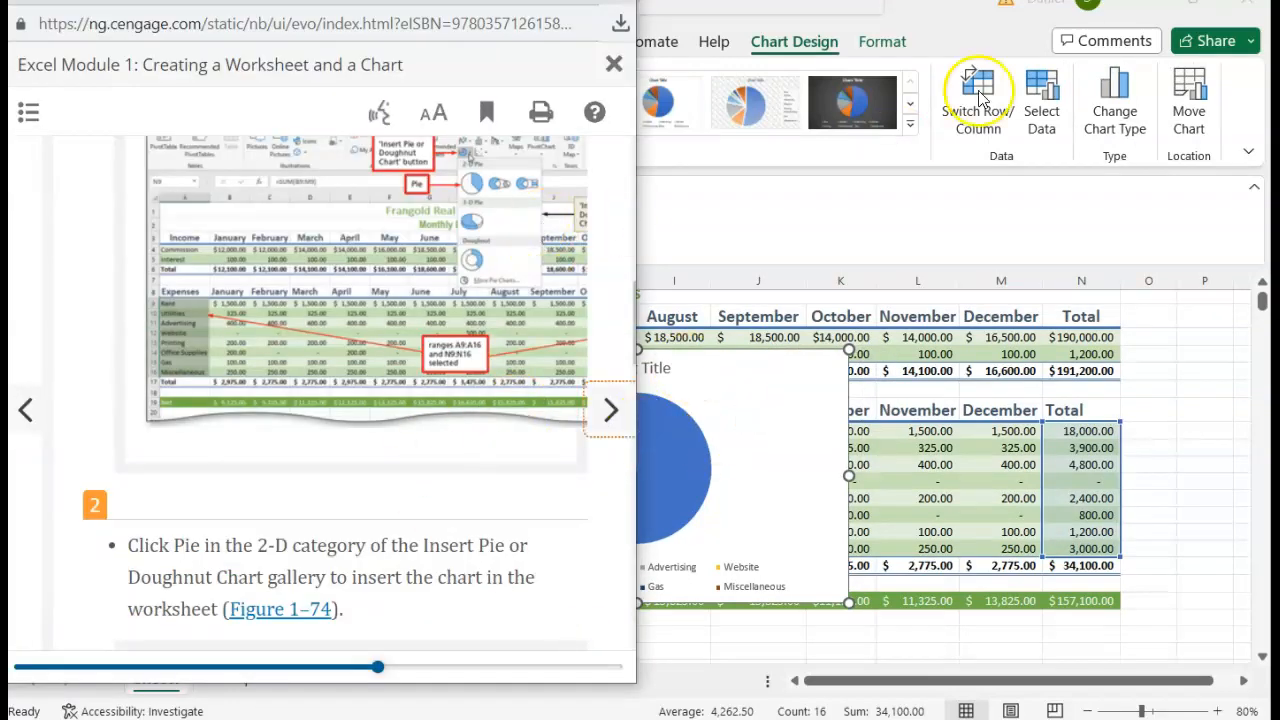
scroll(437, 440, "down", 5)
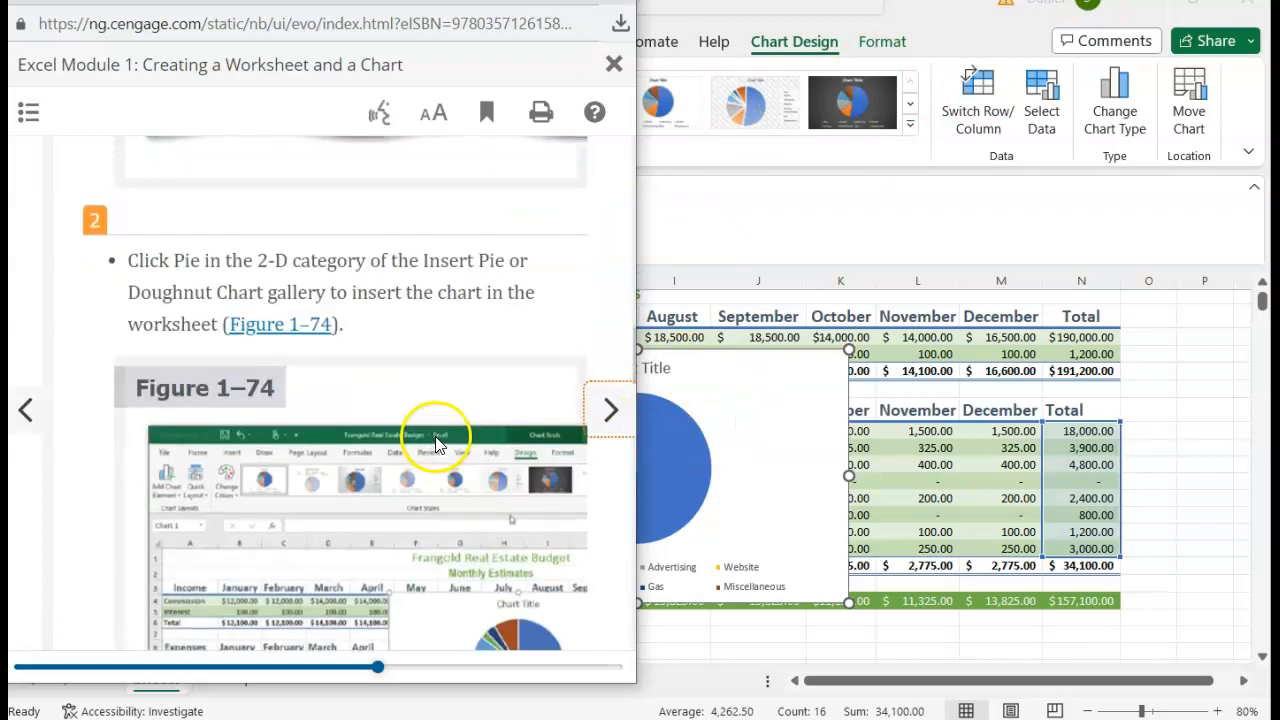
left_click(706, 522)
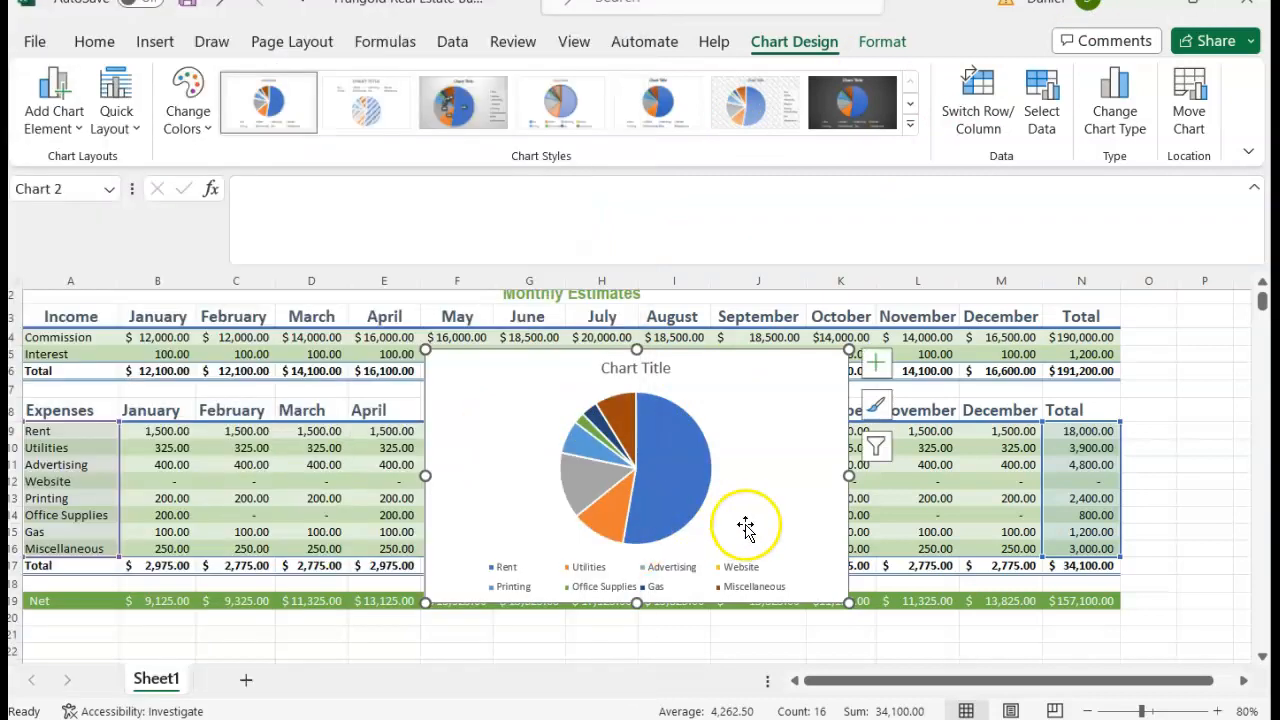
left_click_drag(774, 477, 1120, 437)
Read step 3 of the textbook's pie chart instructions and change the chart title to Monthly Expenses
mouse_move(594, 712)
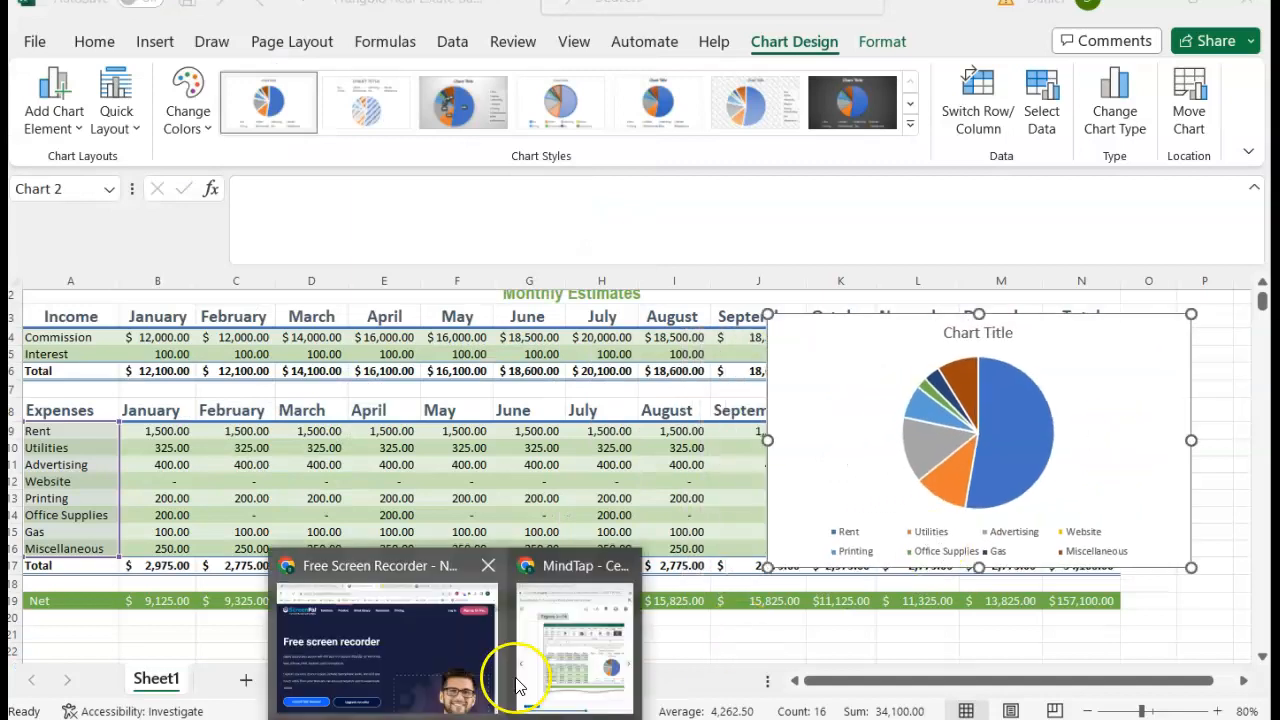
left_click(538, 678)
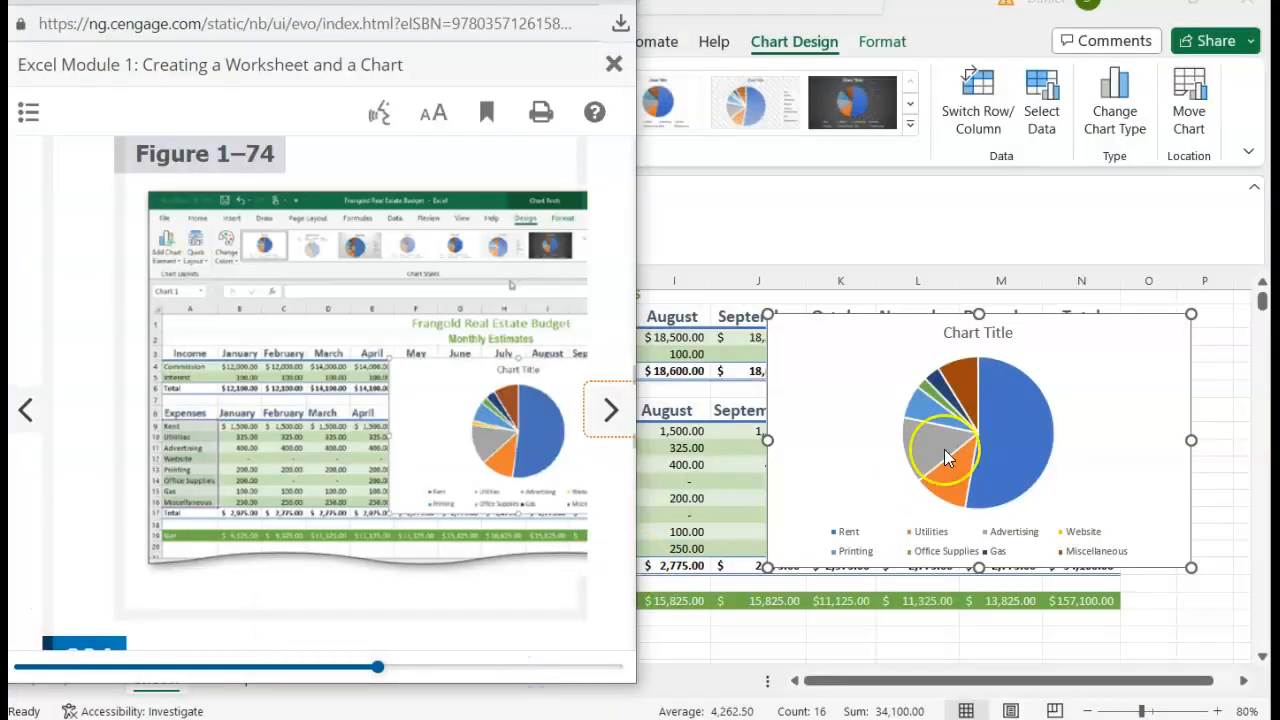
scroll(380, 535, "down", 6)
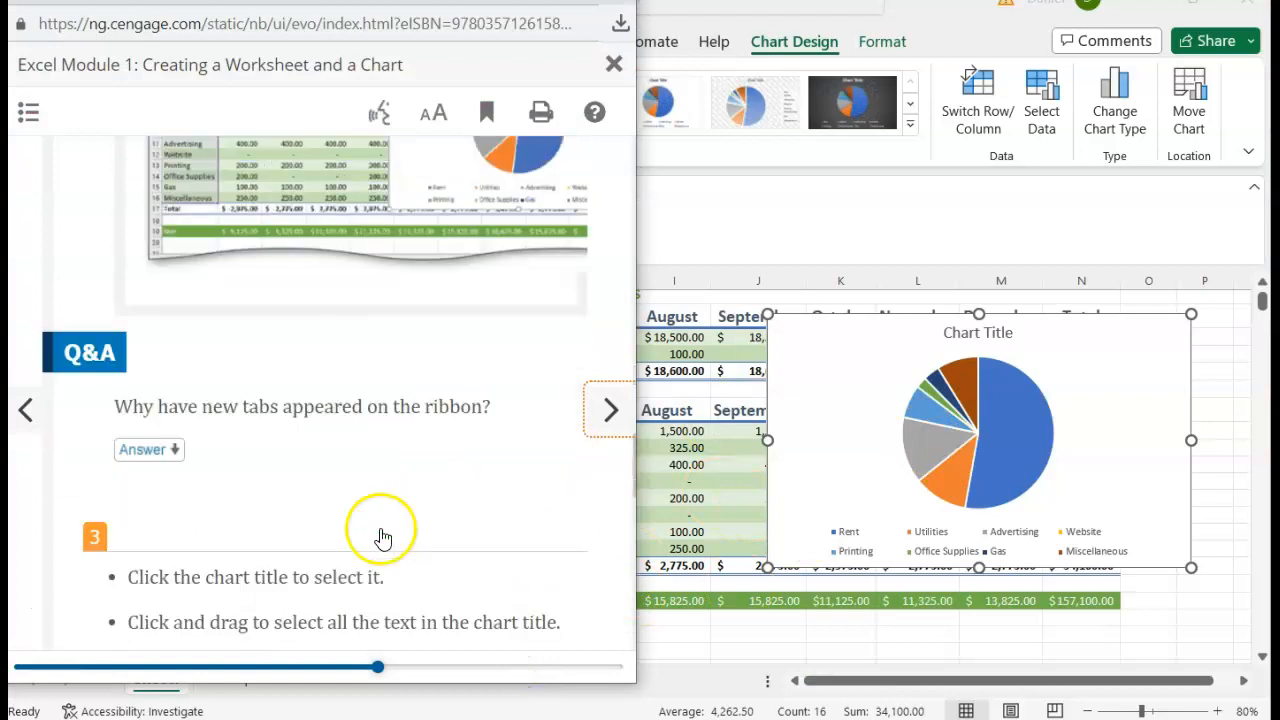
scroll(380, 535, "down", 2)
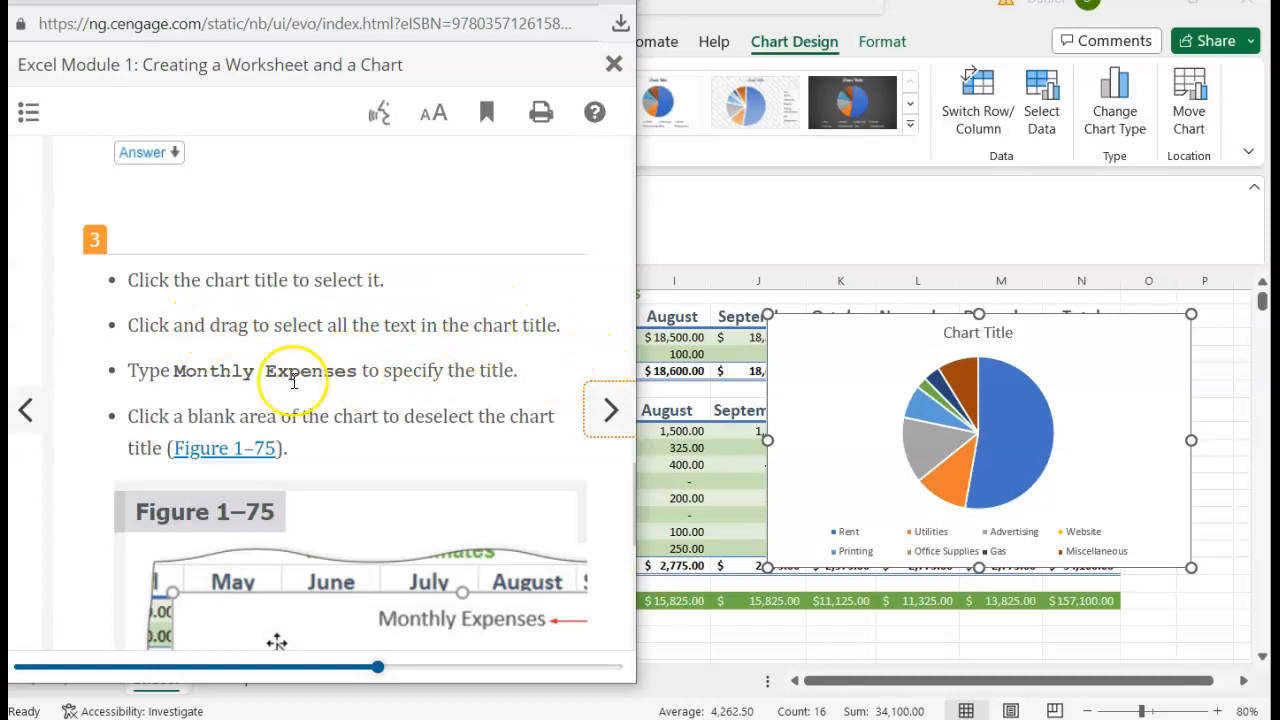
left_click(968, 336)
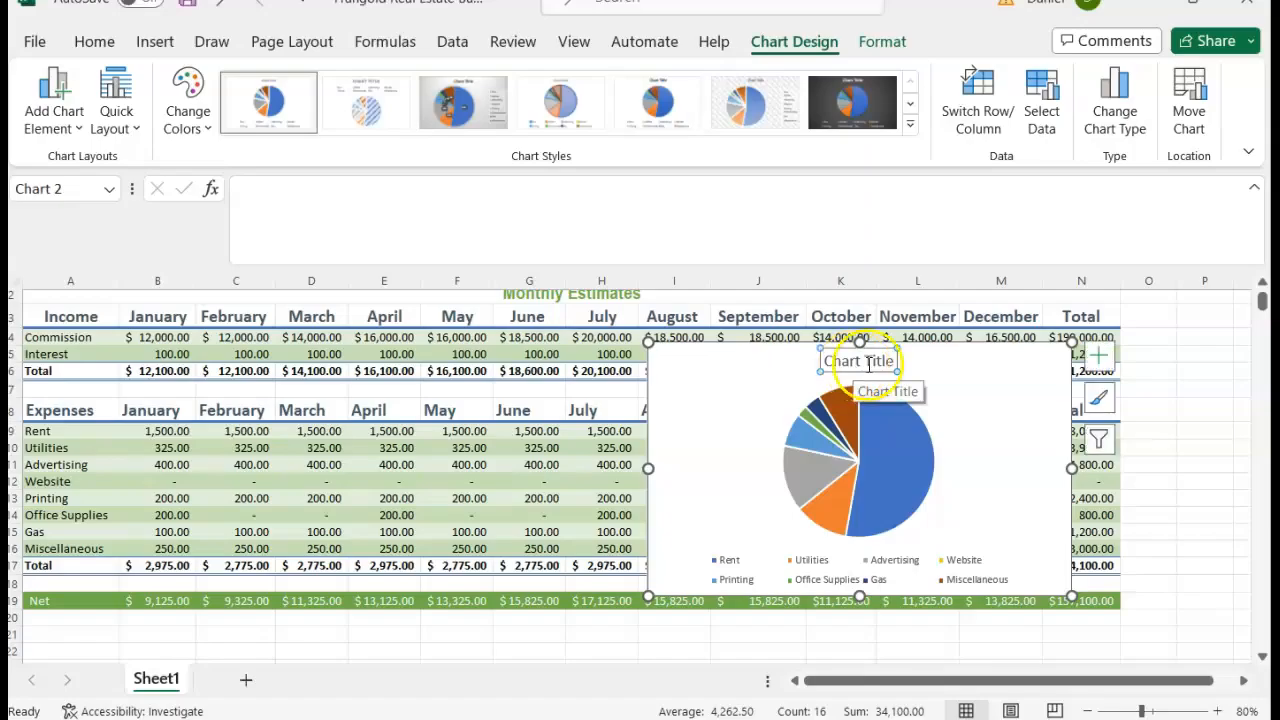
left_click_drag(828, 360, 890, 368)
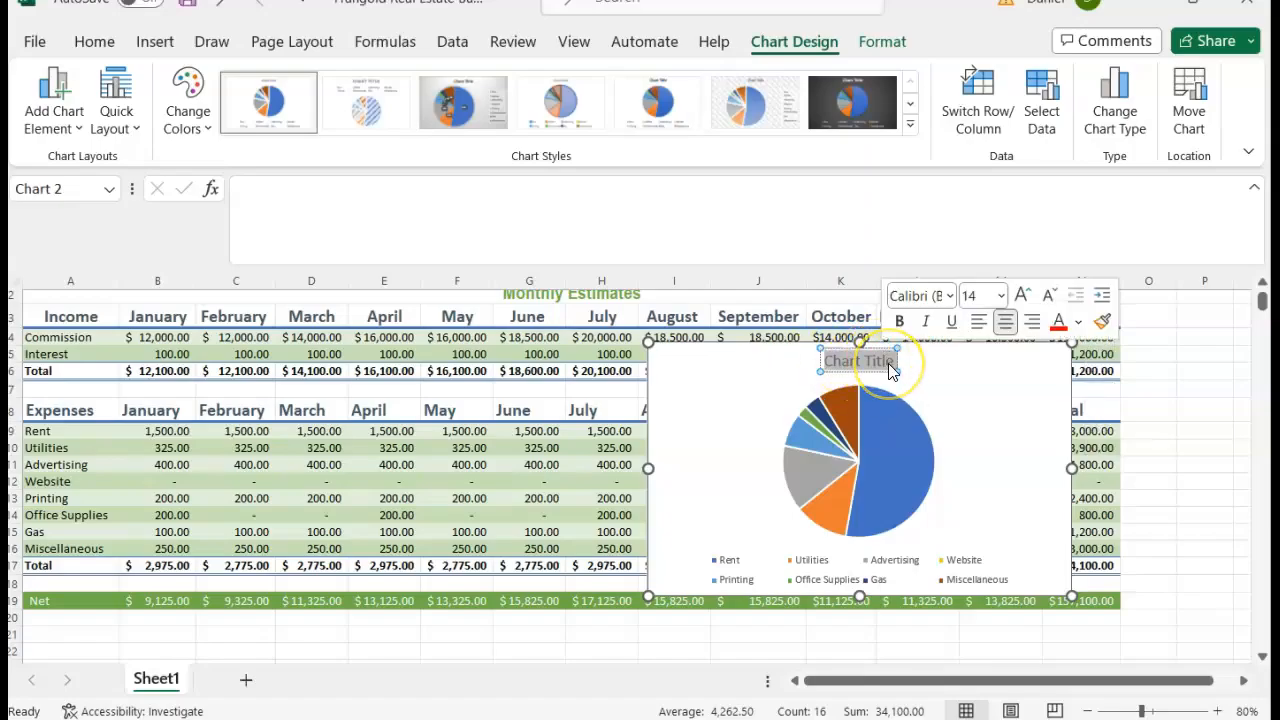
type("Mont")
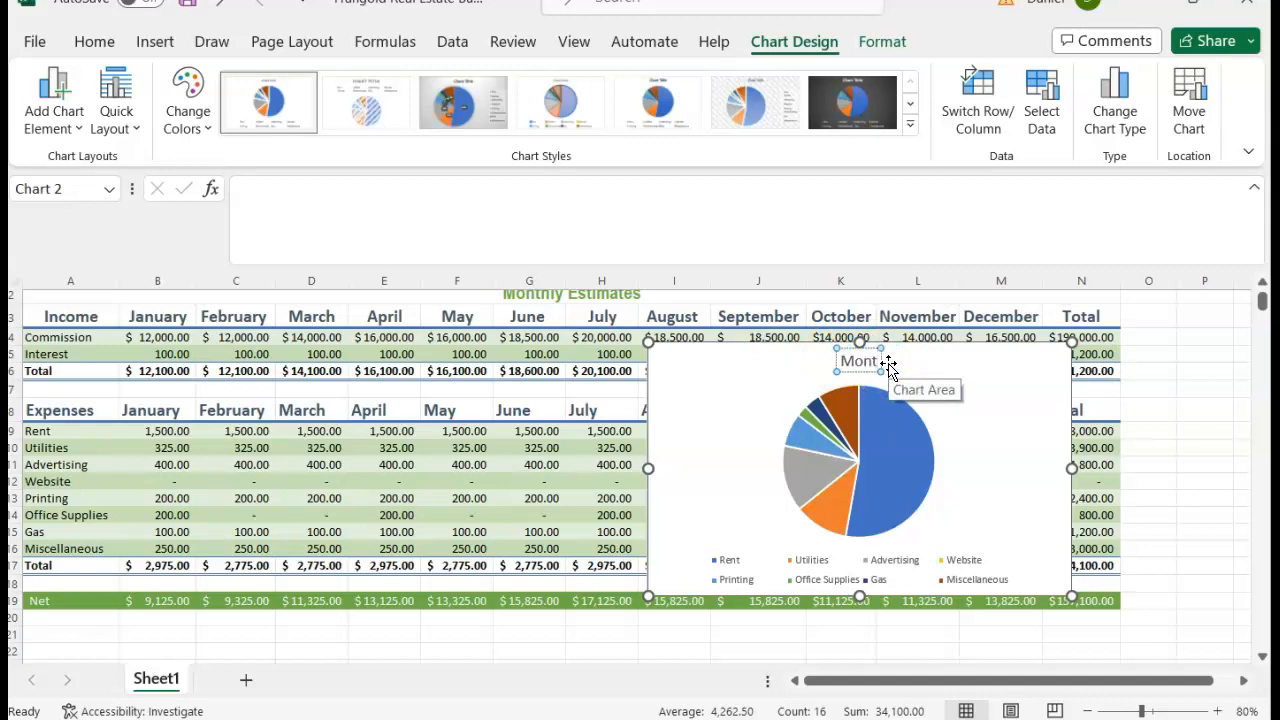
type("hly Expenses")
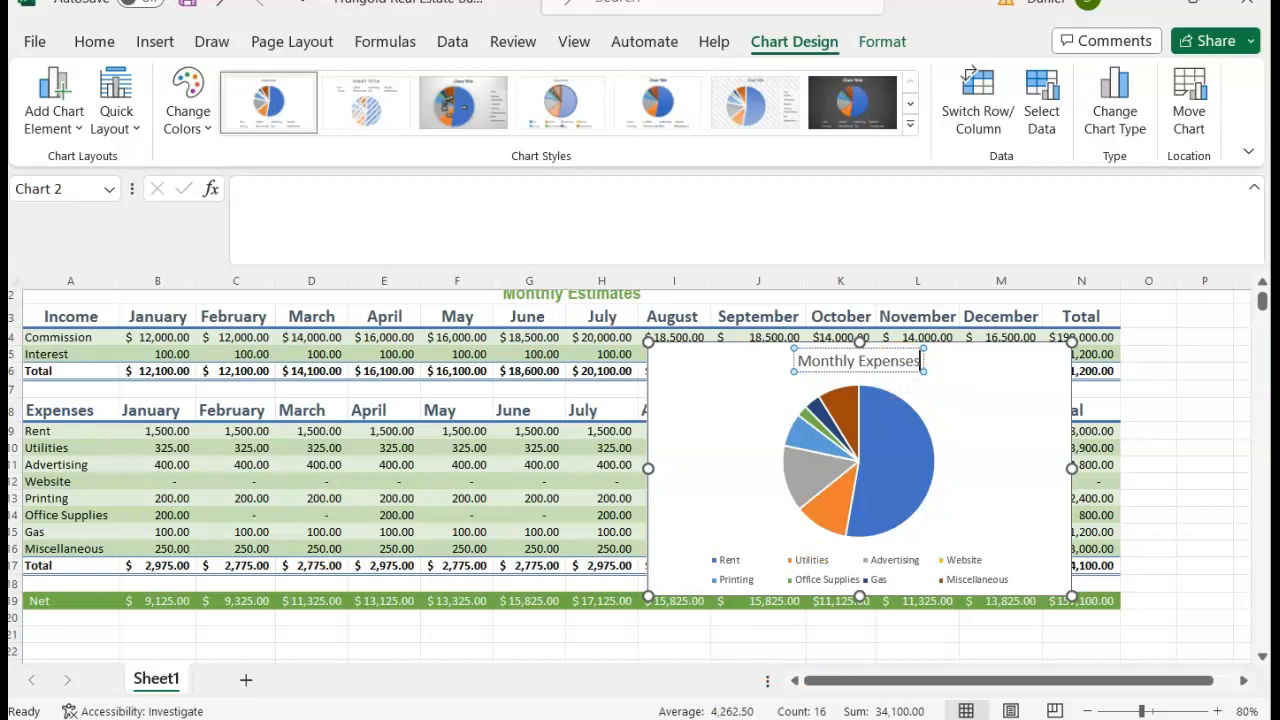
Compare the chart with the textbook's Figure 1–75 and read the following instructions on the Style 6 chart style
left_click(457, 718)
left_click(565, 630)
scroll(385, 438, "down", 2)
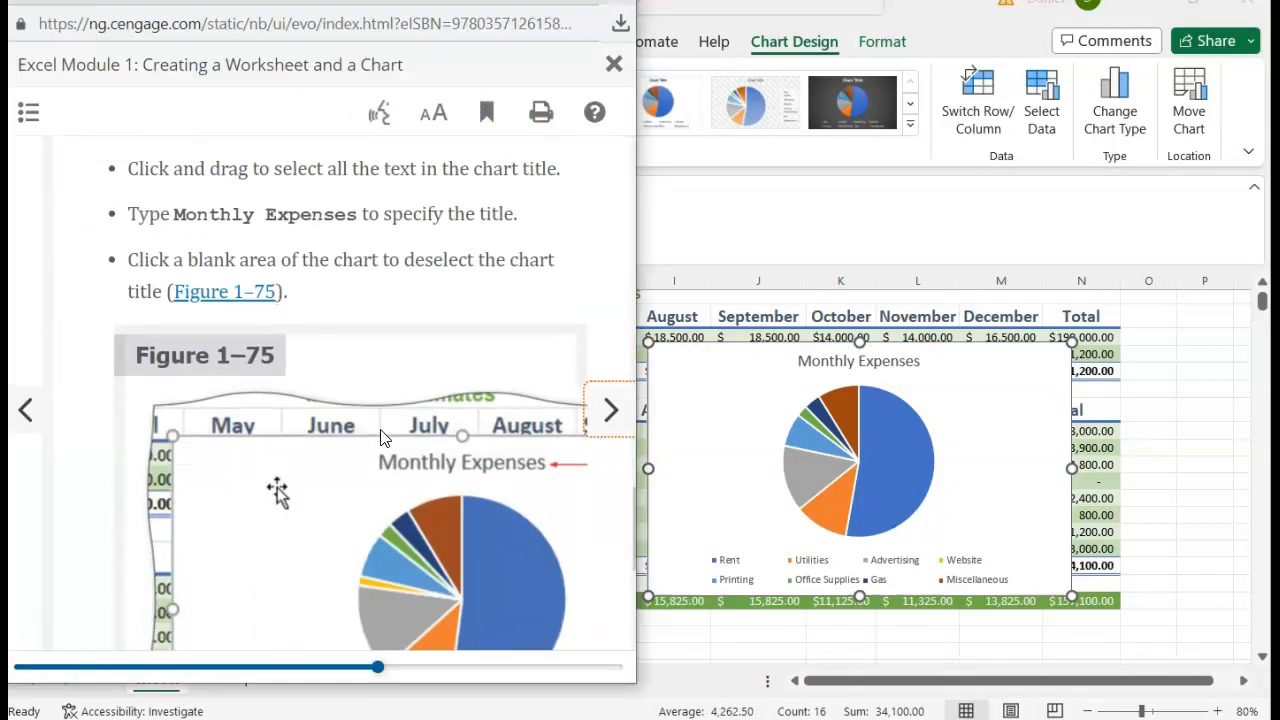
scroll(380, 438, "down", 2)
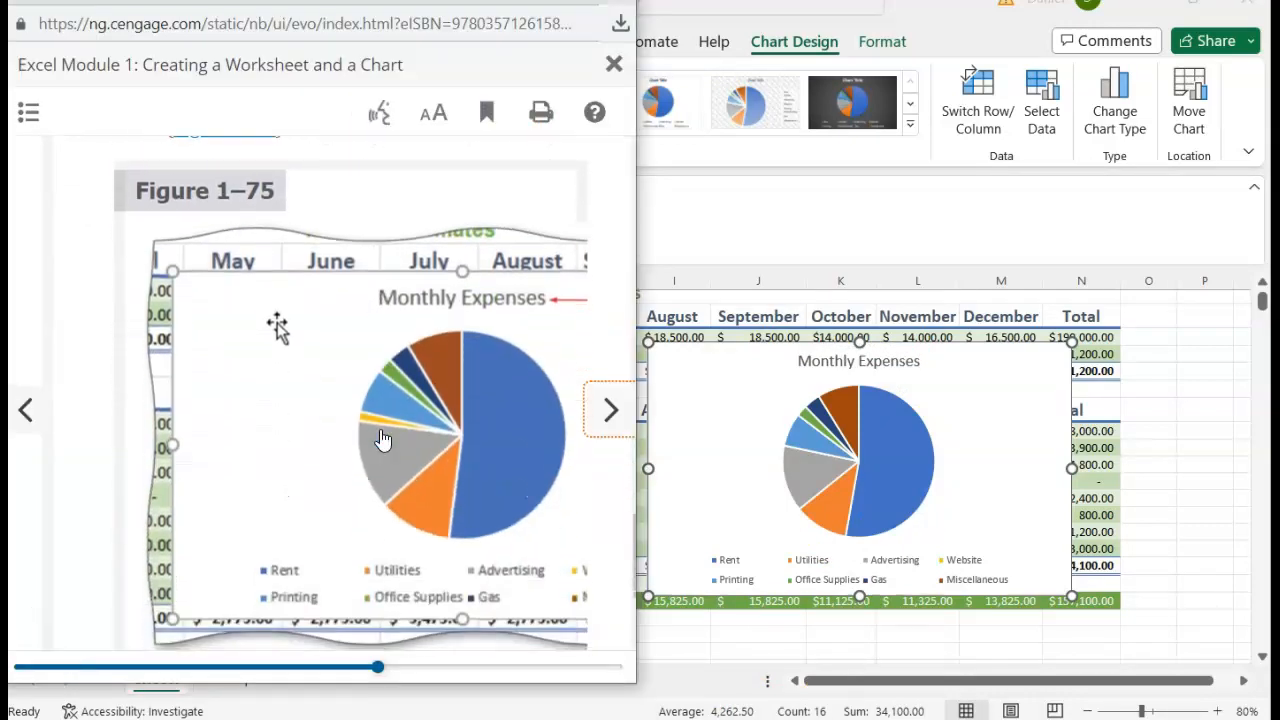
scroll(382, 440, "down", 1)
left_click(676, 416)
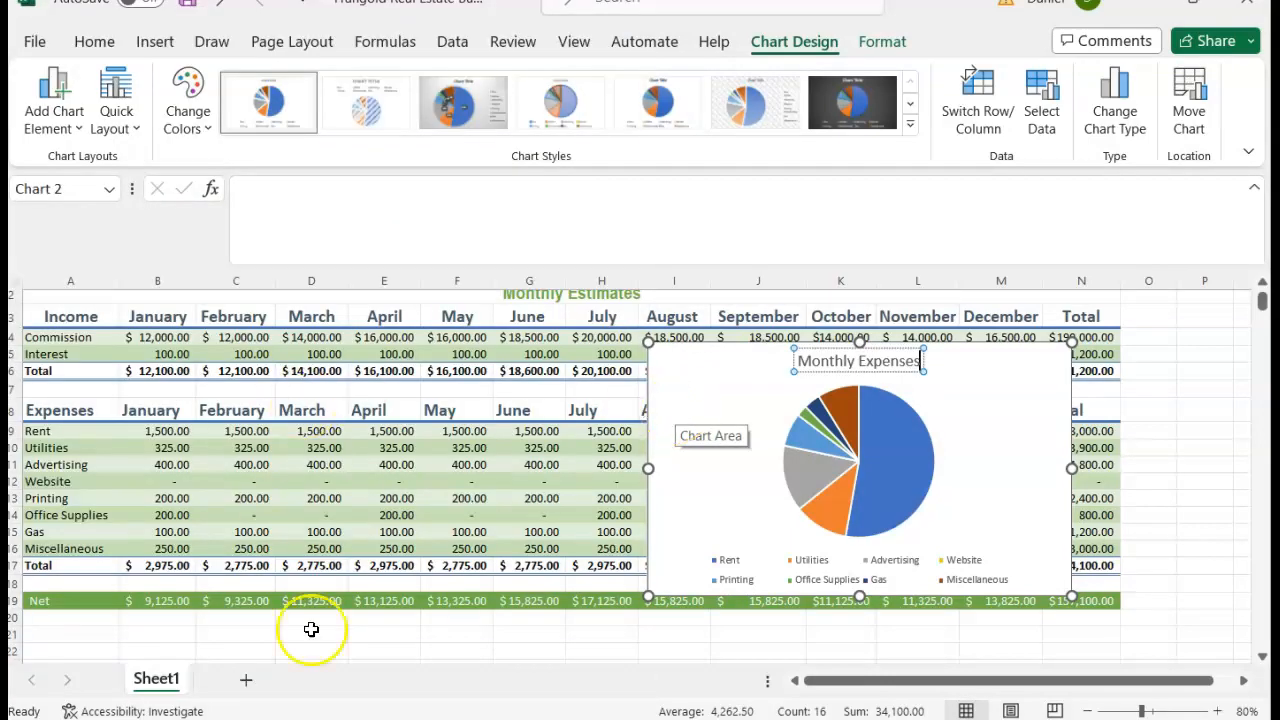
mouse_move(457, 716)
left_click(557, 680)
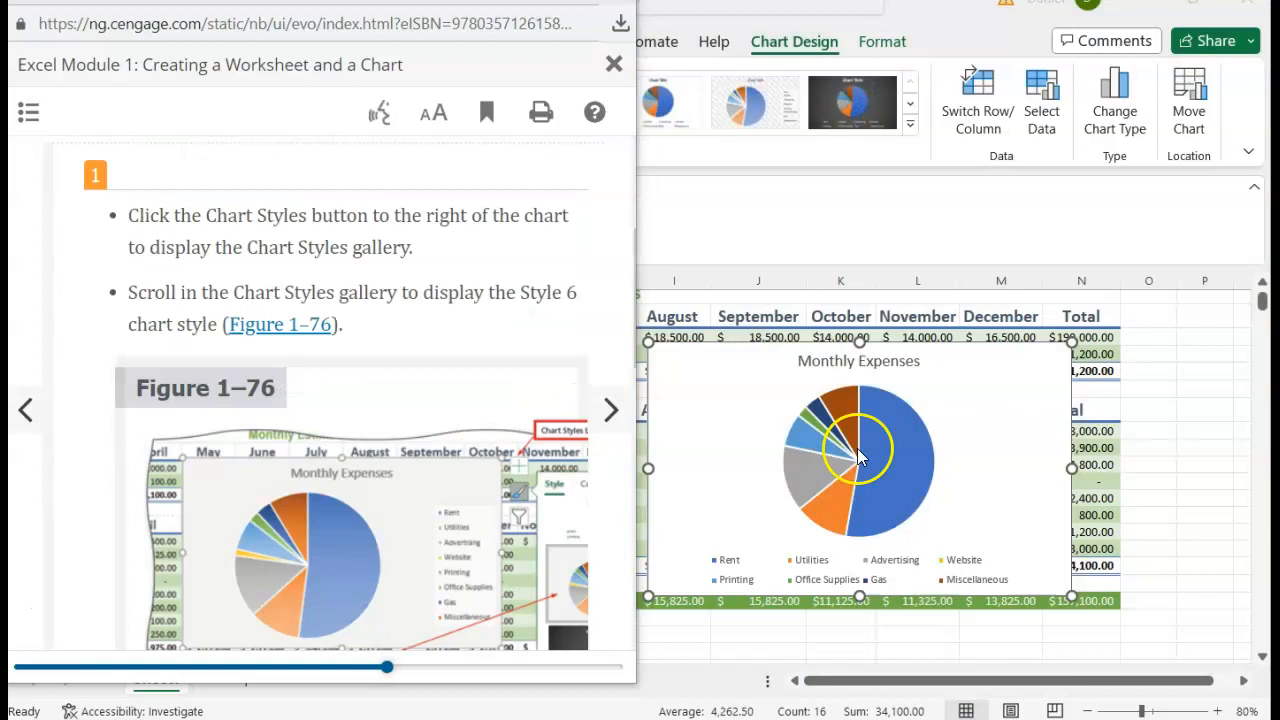
Select the whole Monthly Expenses chart and add best-fit data labels showing each slice's value
left_click(984, 428)
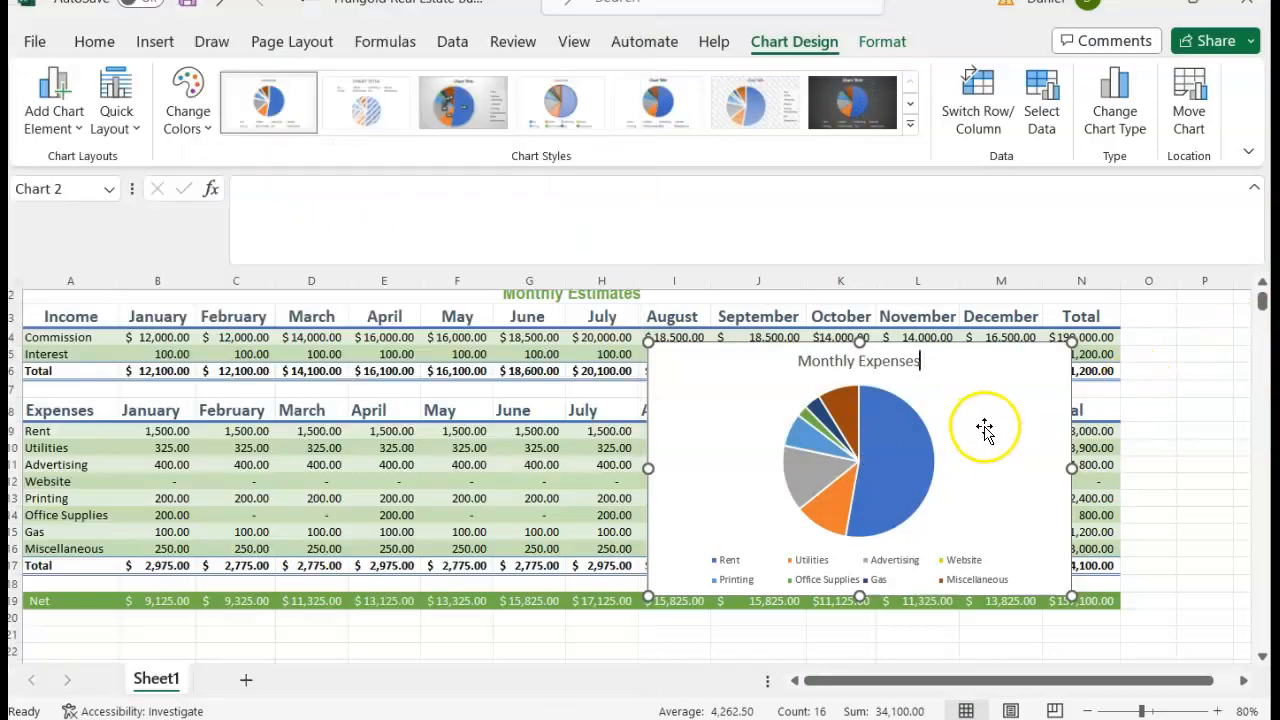
left_click(1115, 367)
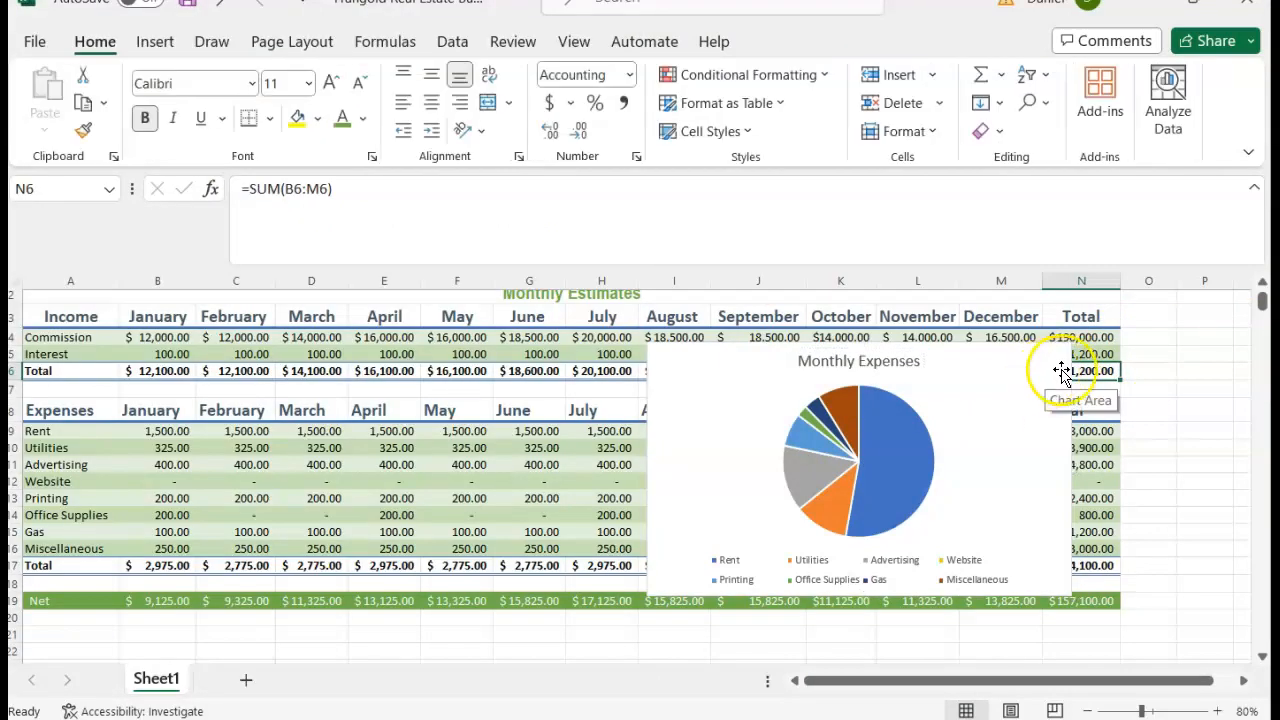
left_click(1037, 364)
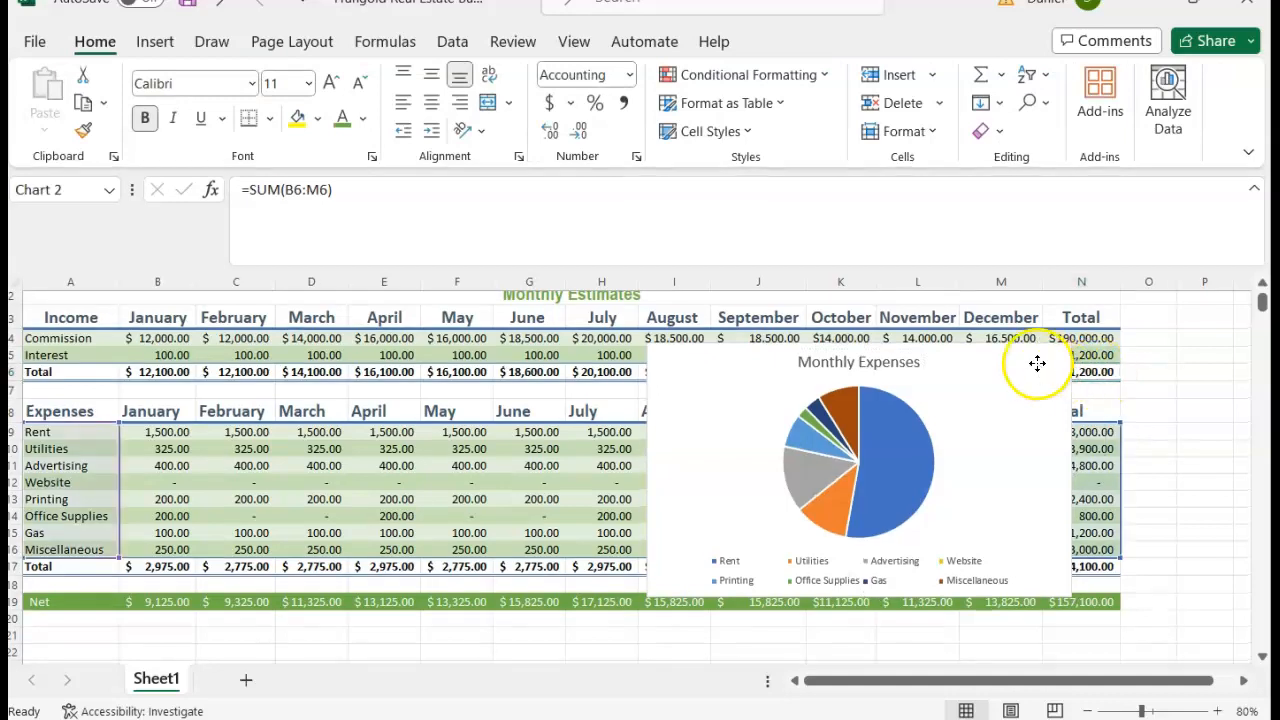
right_click(1037, 364)
key("Escape")
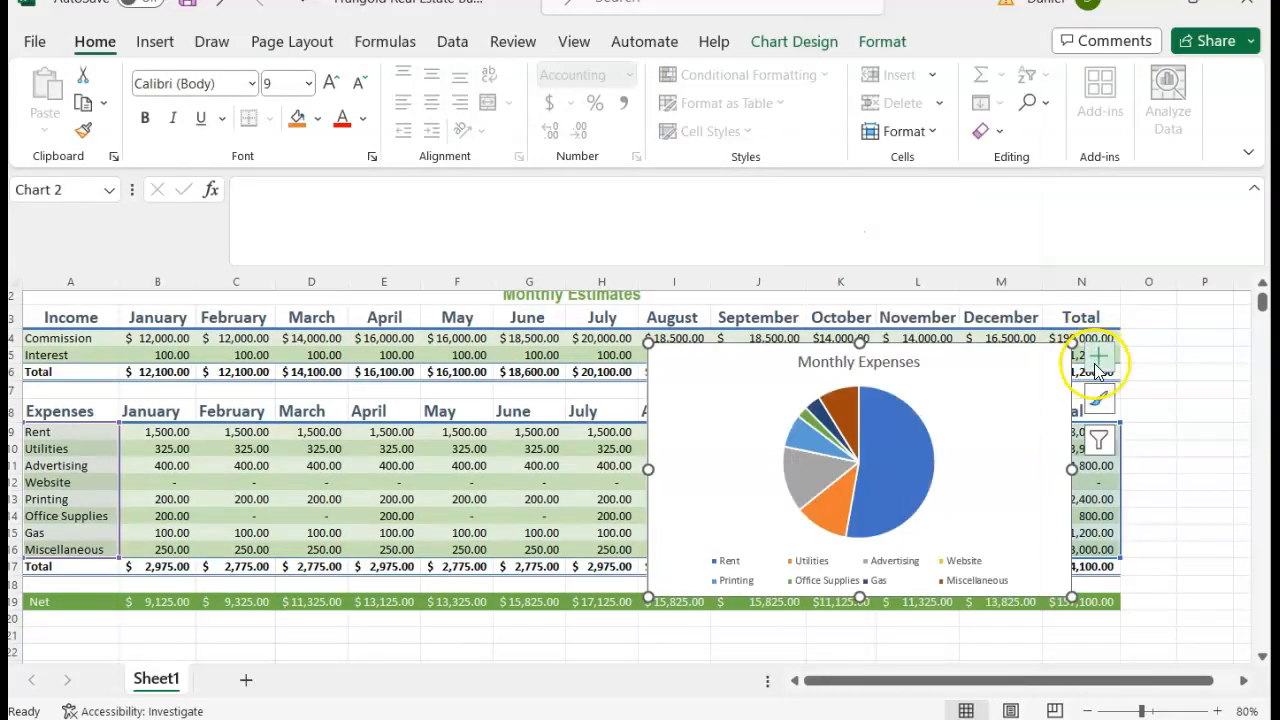
left_click(1096, 368)
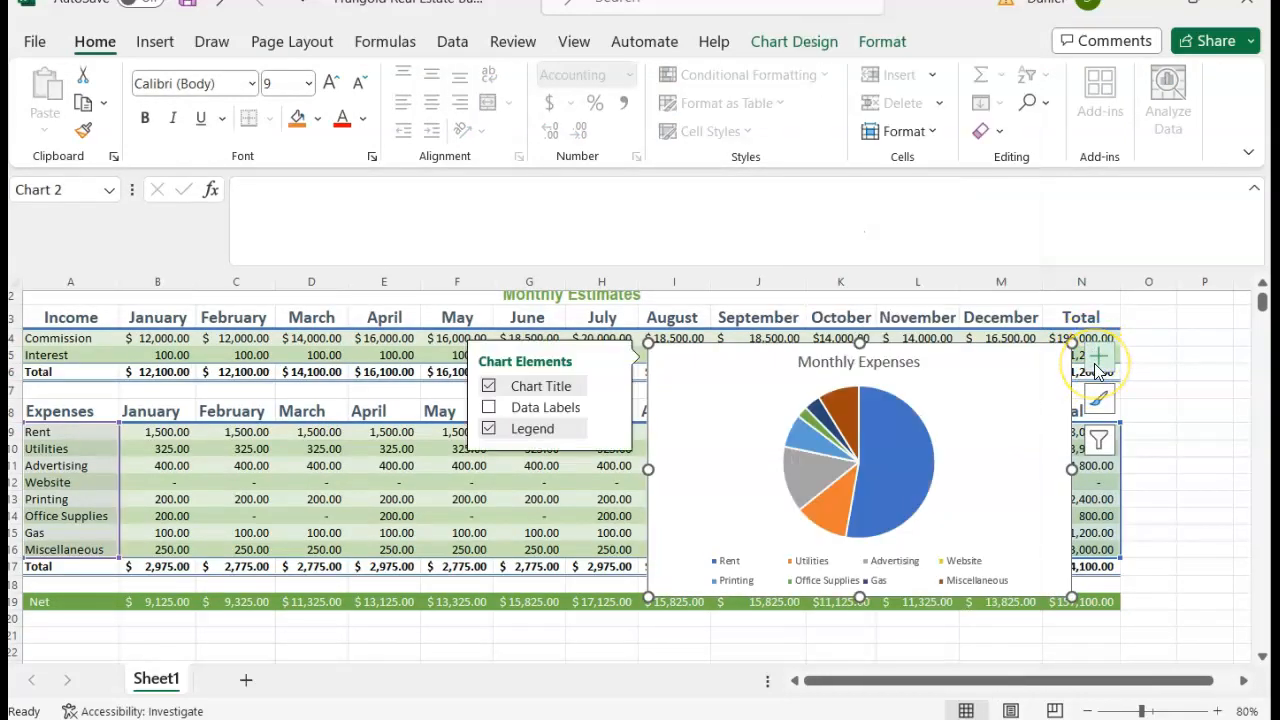
left_click(456, 718)
mouse_move(555, 665)
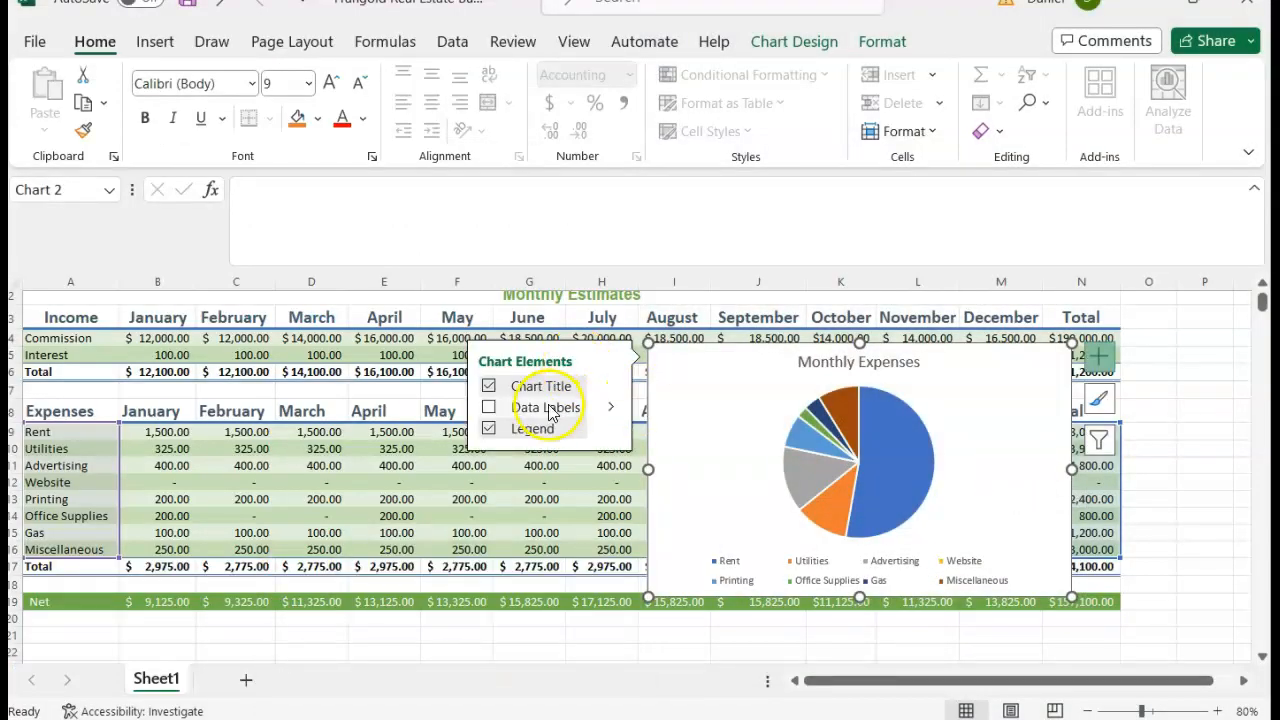
left_click(607, 412)
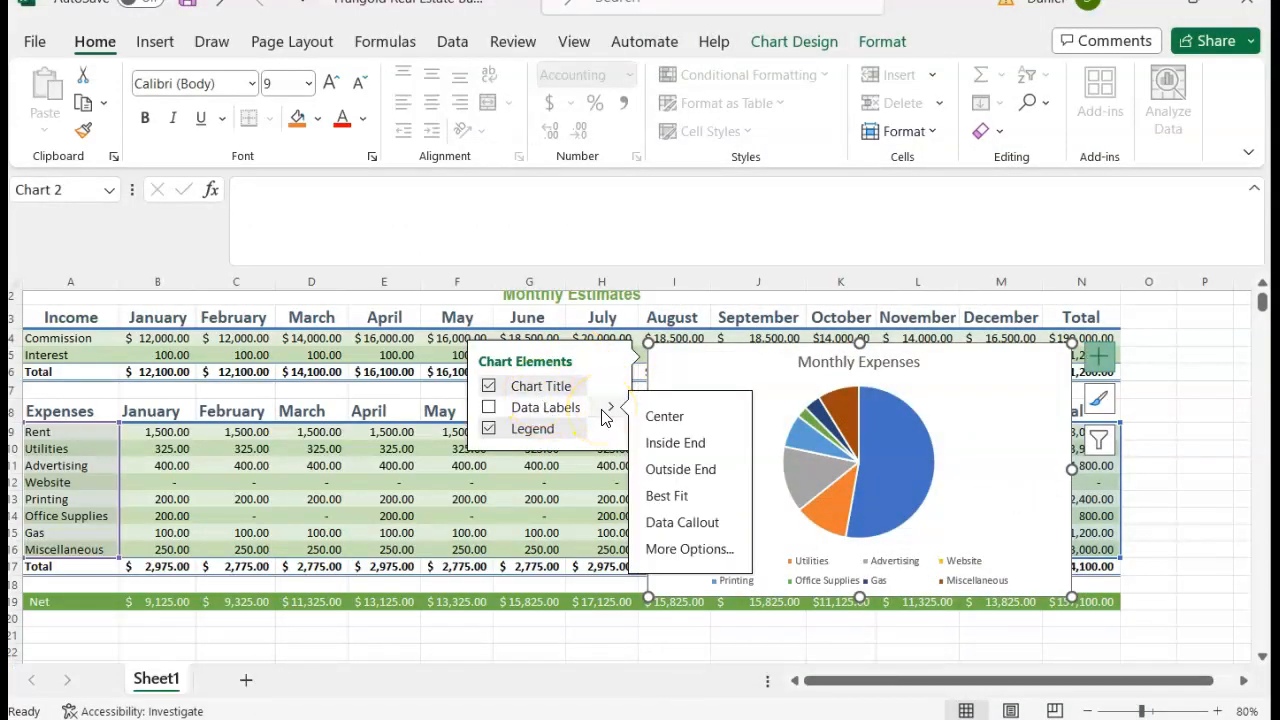
left_click(708, 549)
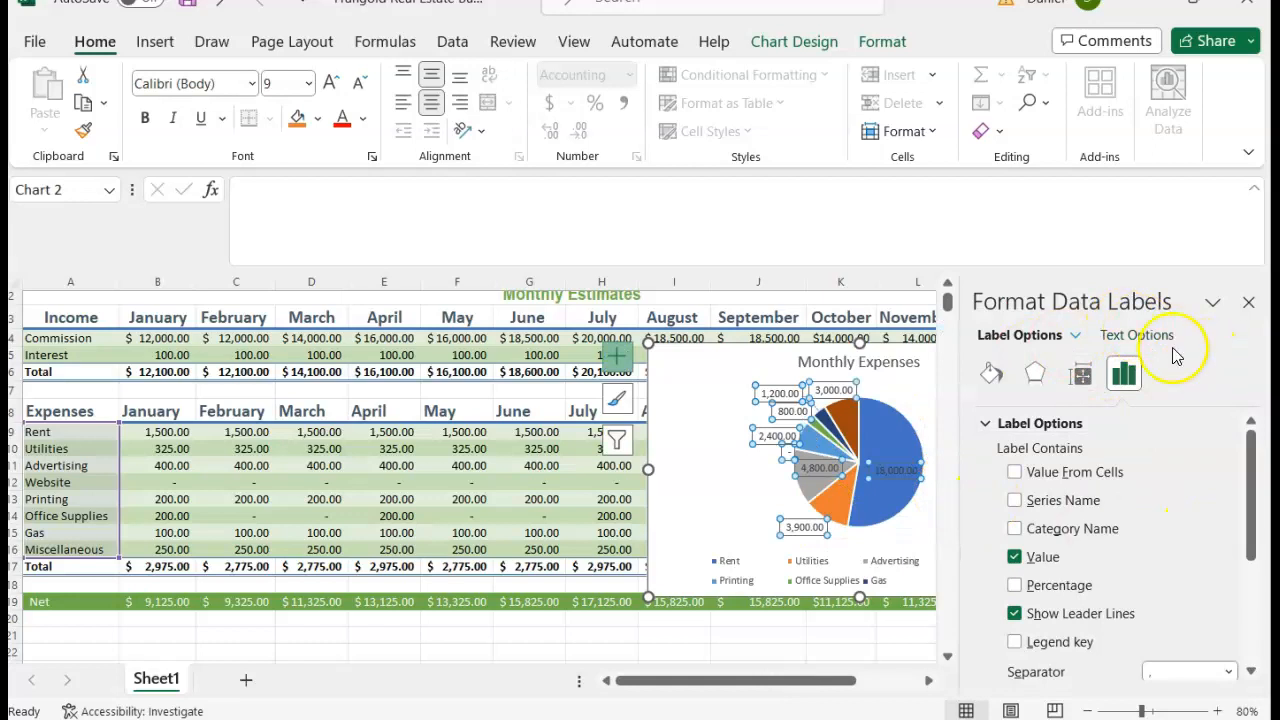
scroll(1137, 561, "down", 3)
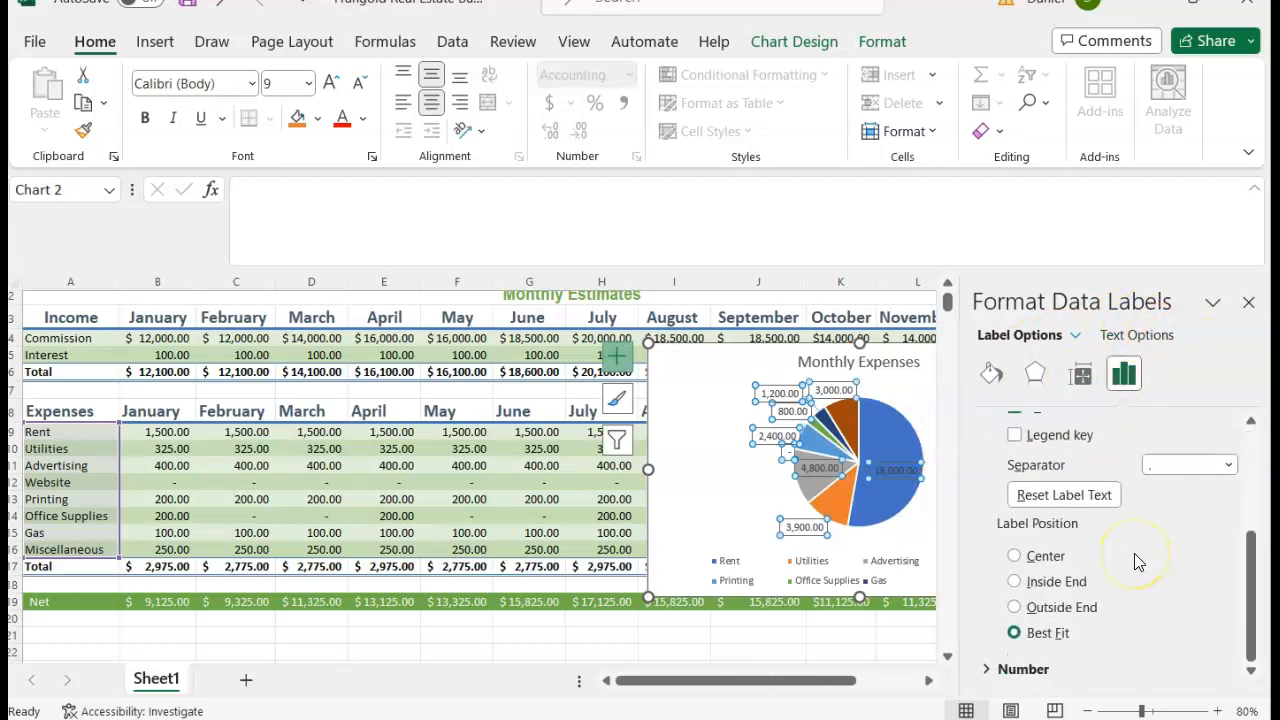
left_click(1248, 304)
Browse the chart styles and apply Style 6 to the Monthly Expenses pie chart
left_click(1098, 402)
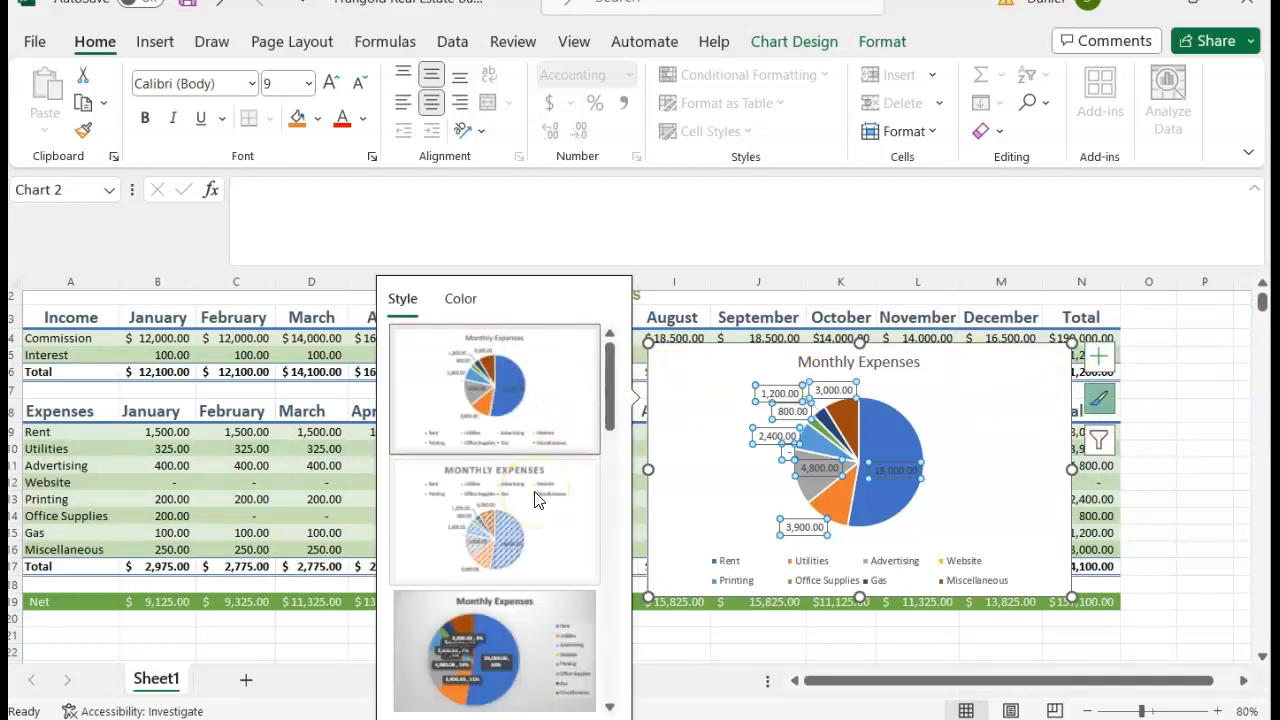
scroll(534, 500, "down", 9)
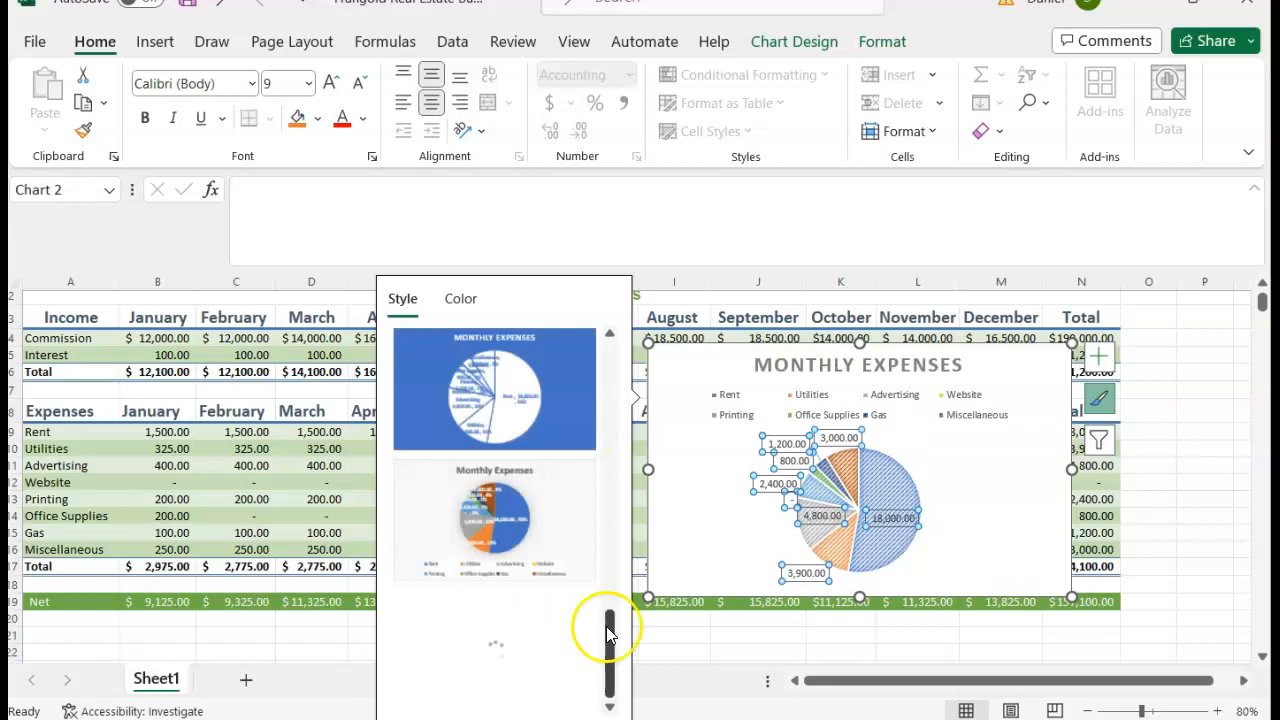
left_click_drag(612, 650, 594, 346)
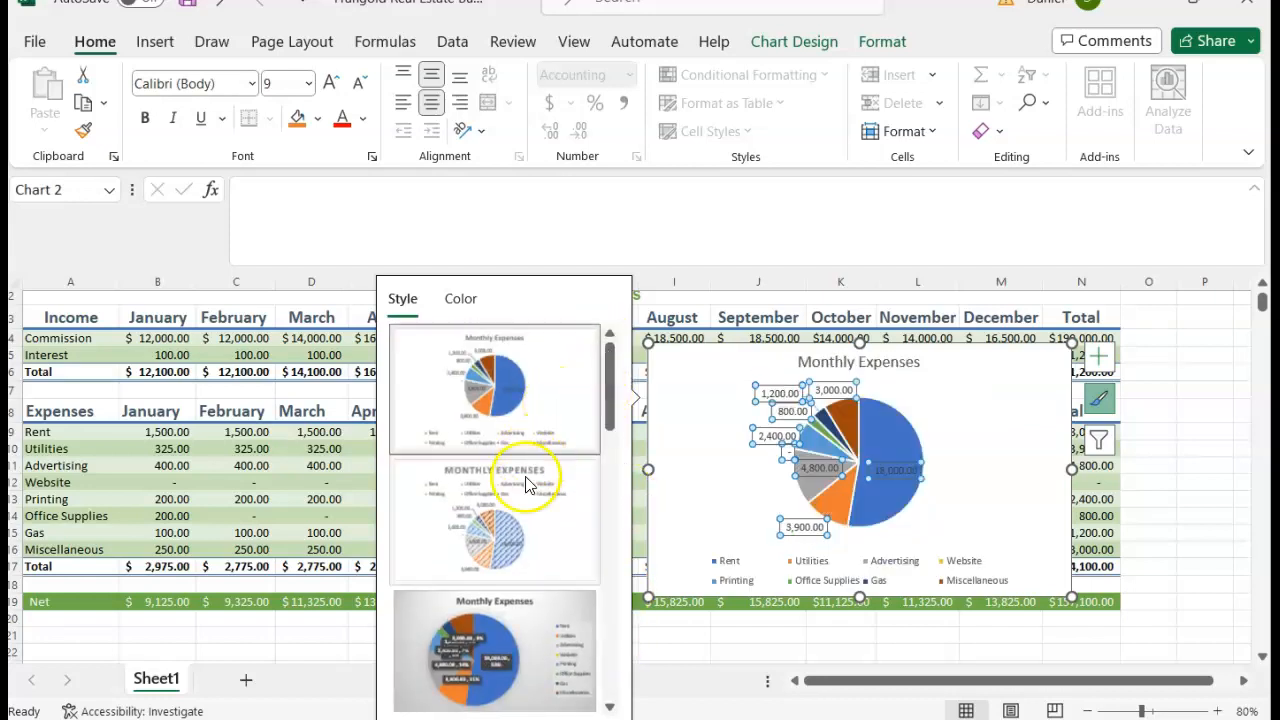
scroll(506, 582, "down", 3)
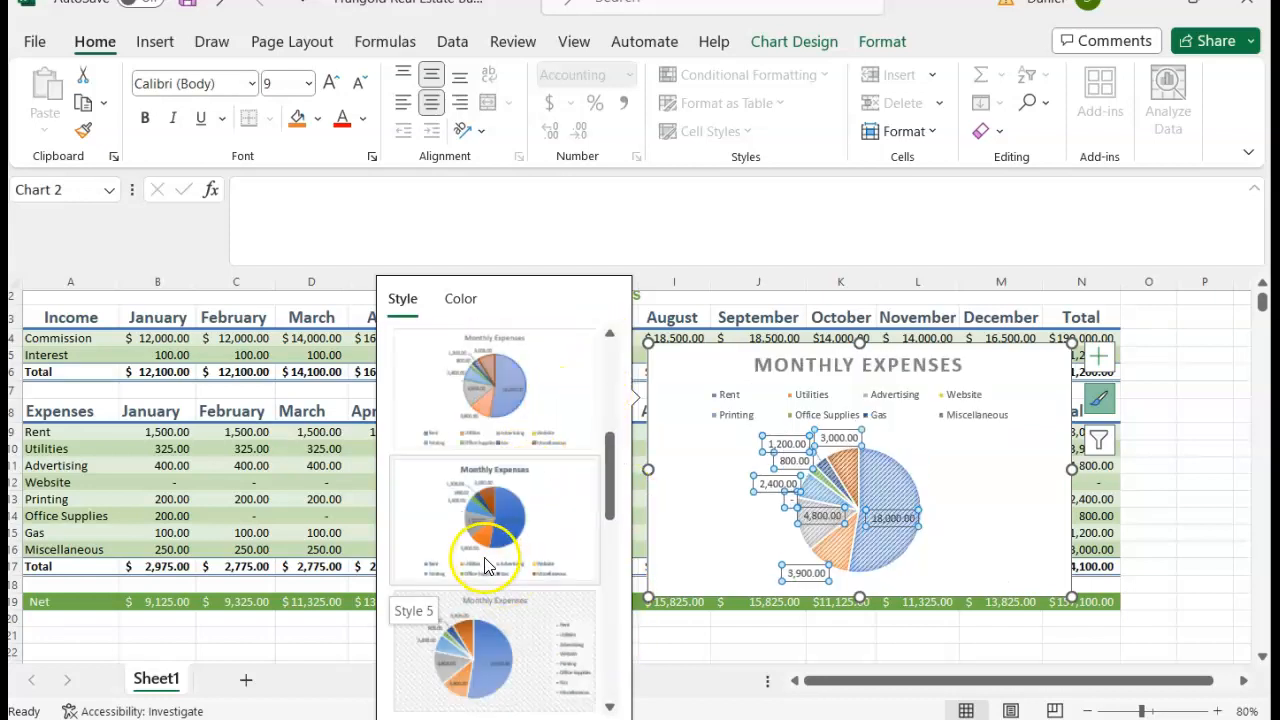
scroll(470, 673, "down", 2)
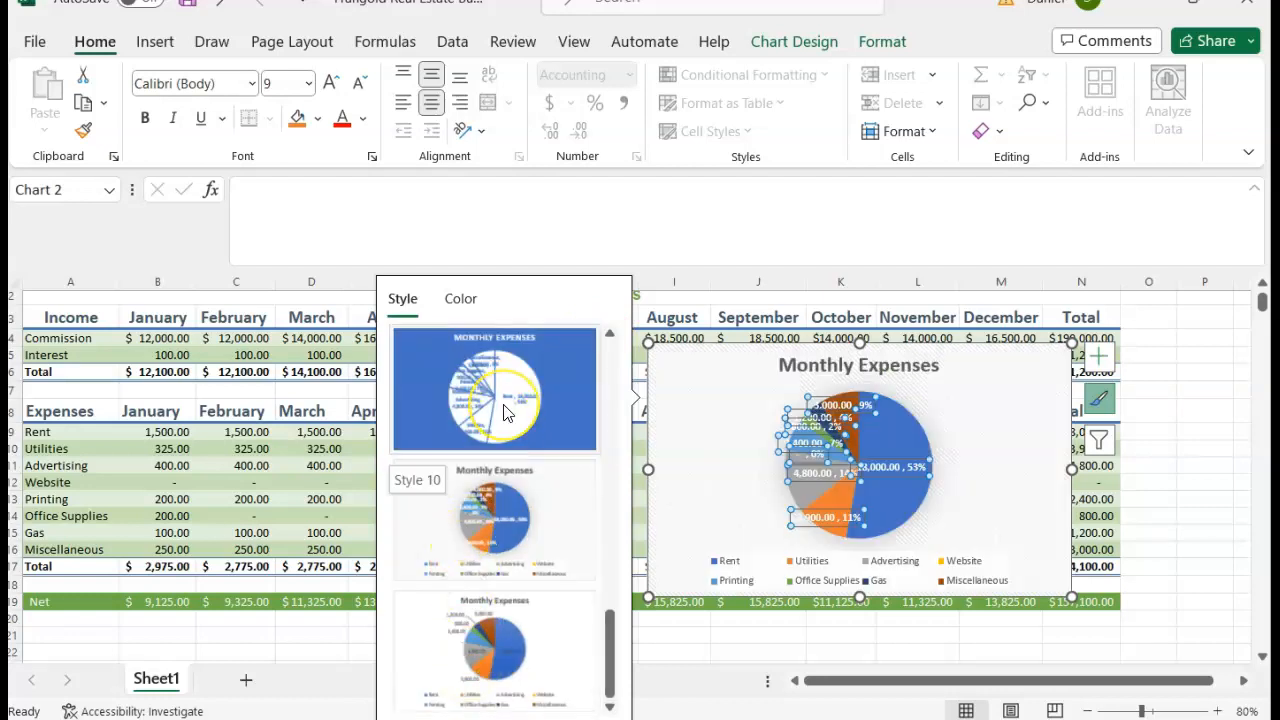
scroll(505, 418, "up", 2)
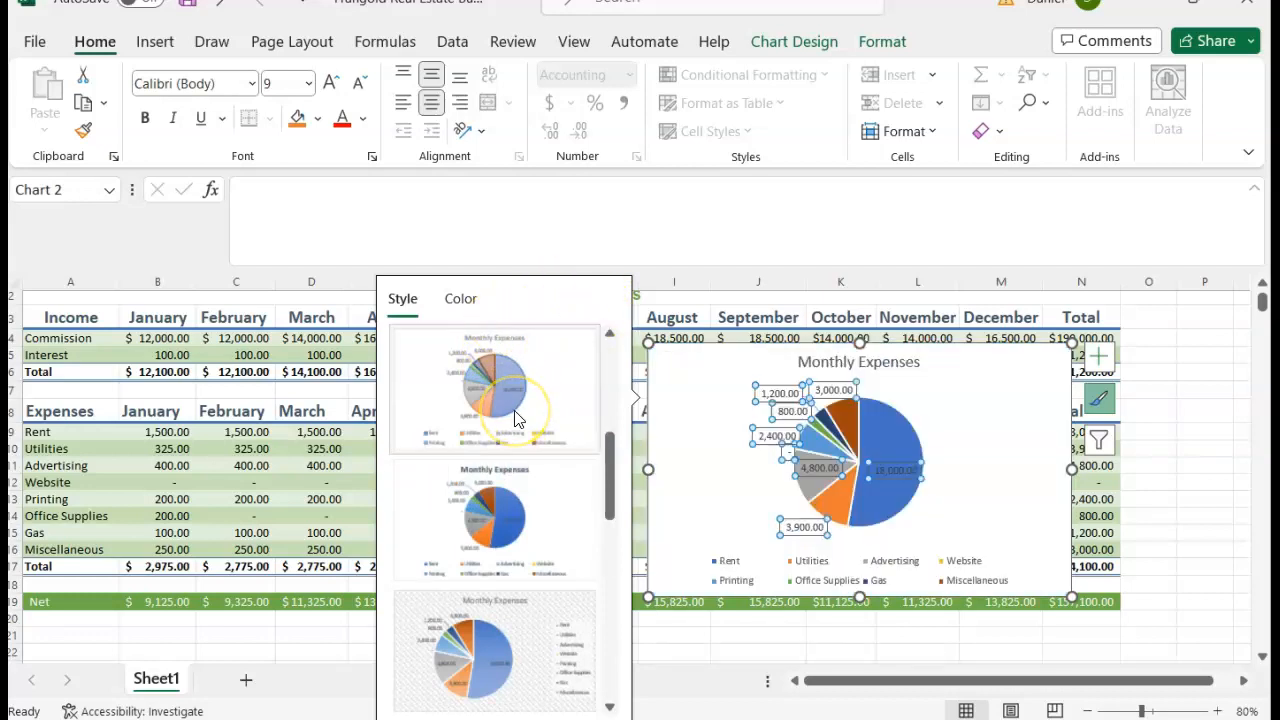
left_click(495, 548)
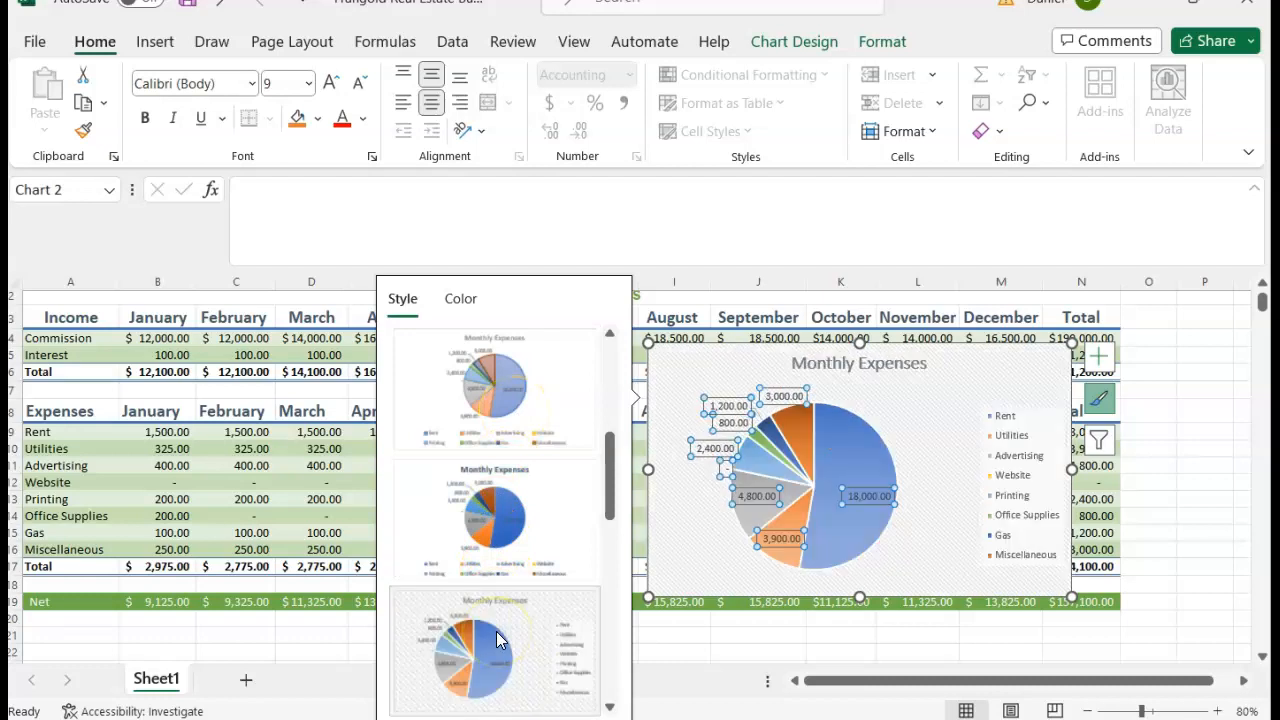
Compare the chart with the textbook's Figure 1–77 and advance to the instructions on moving the chart
left_click(458, 719)
left_click(562, 607)
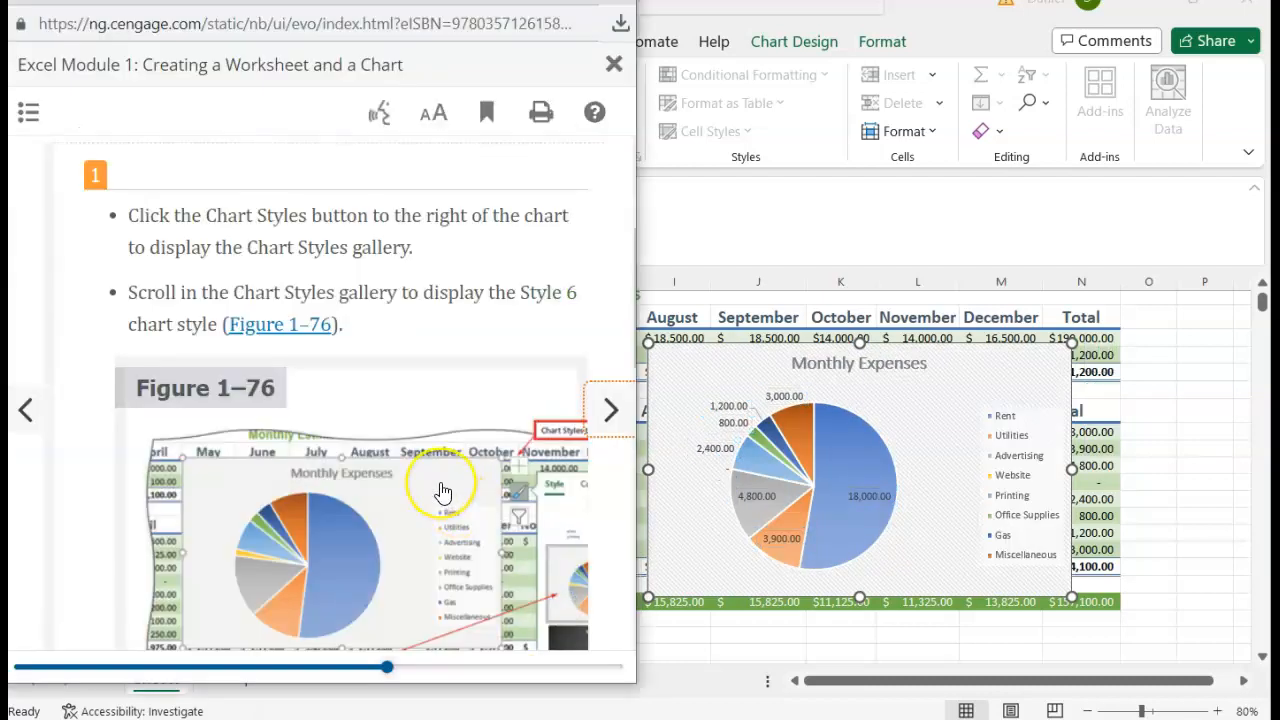
scroll(443, 497, "down", 3)
scroll(443, 491, "down", 3)
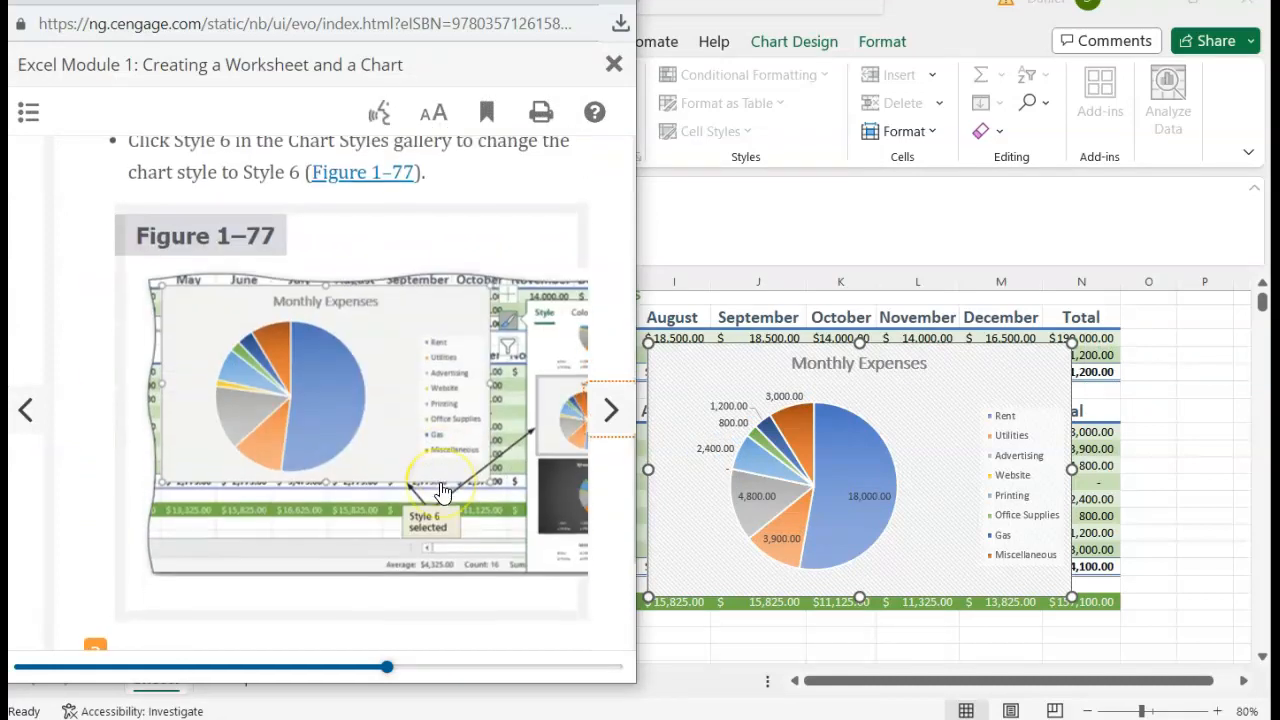
scroll(443, 491, "down", 3)
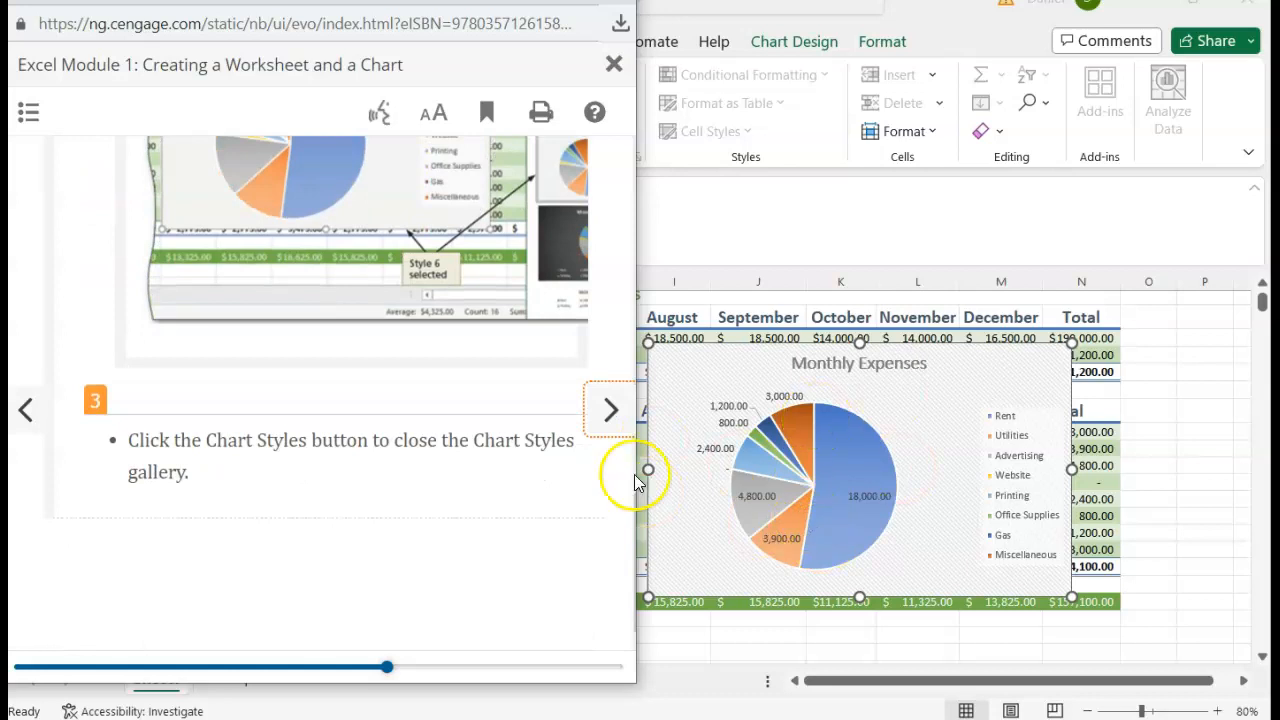
left_click(606, 409)
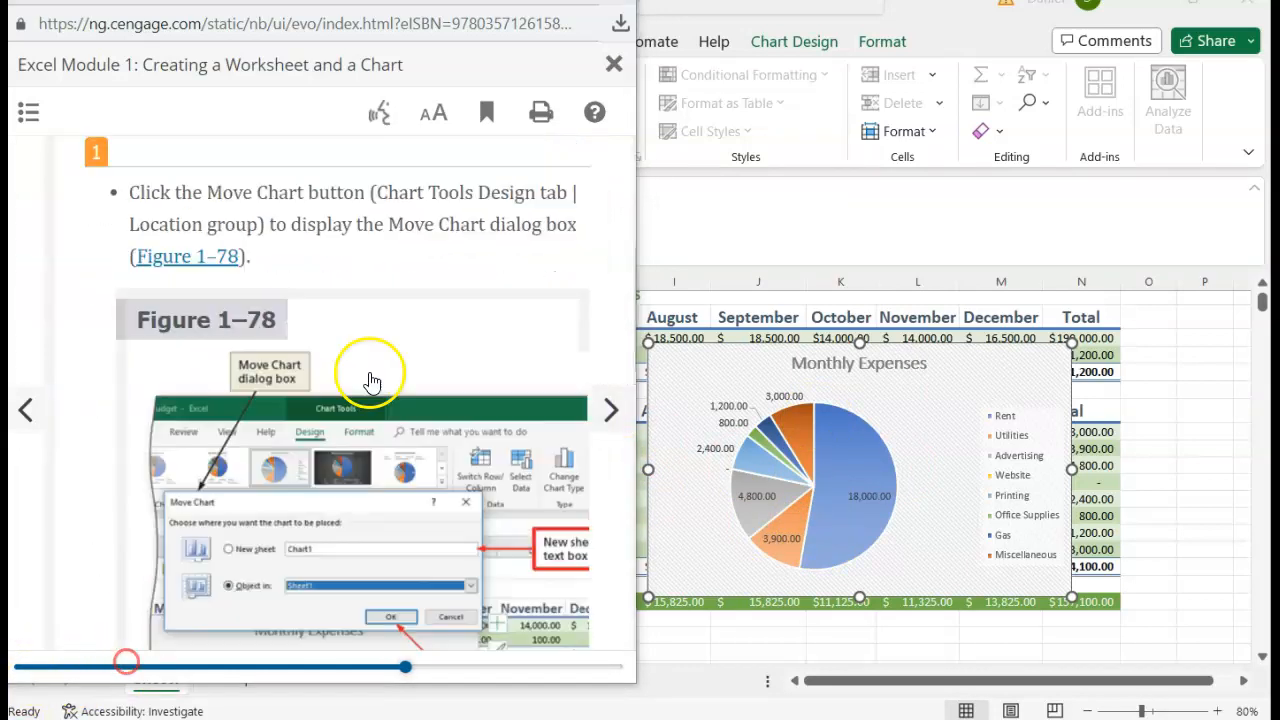
Close the Chart Styles gallery and open the Move Chart dialog for the pie chart
left_click(831, 427)
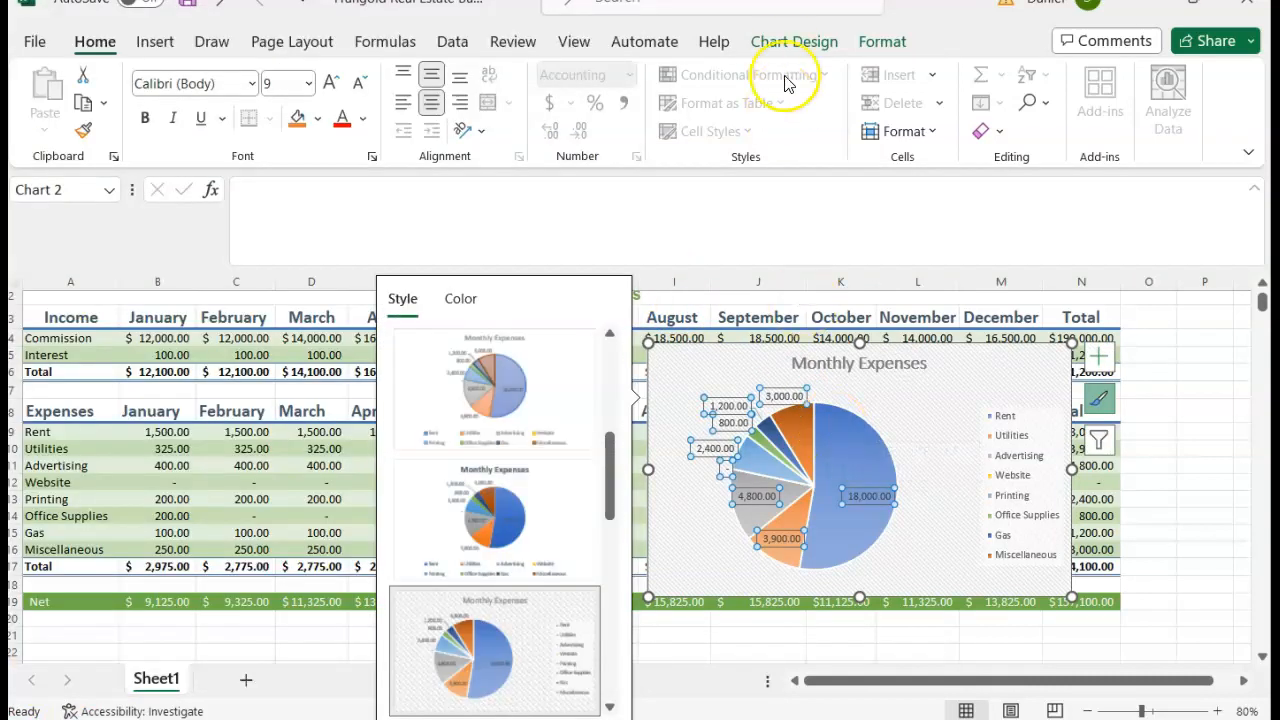
left_click(779, 43)
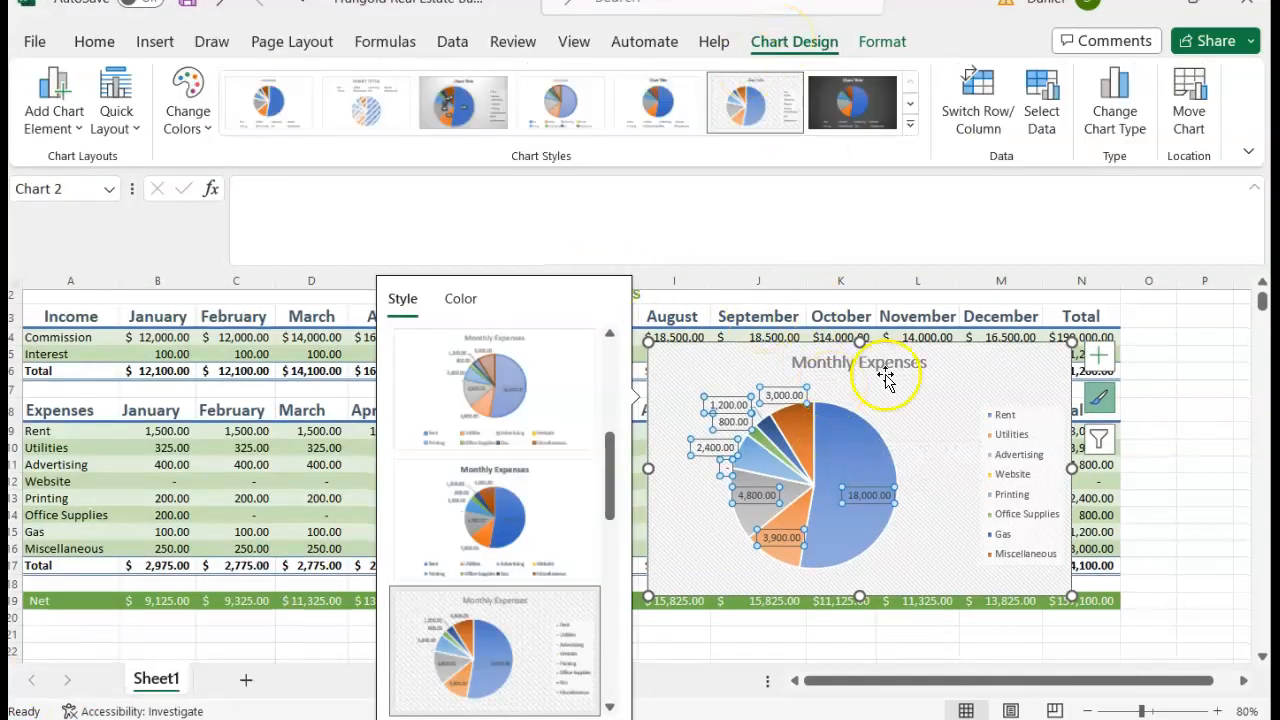
left_click(1168, 356)
left_click(914, 428)
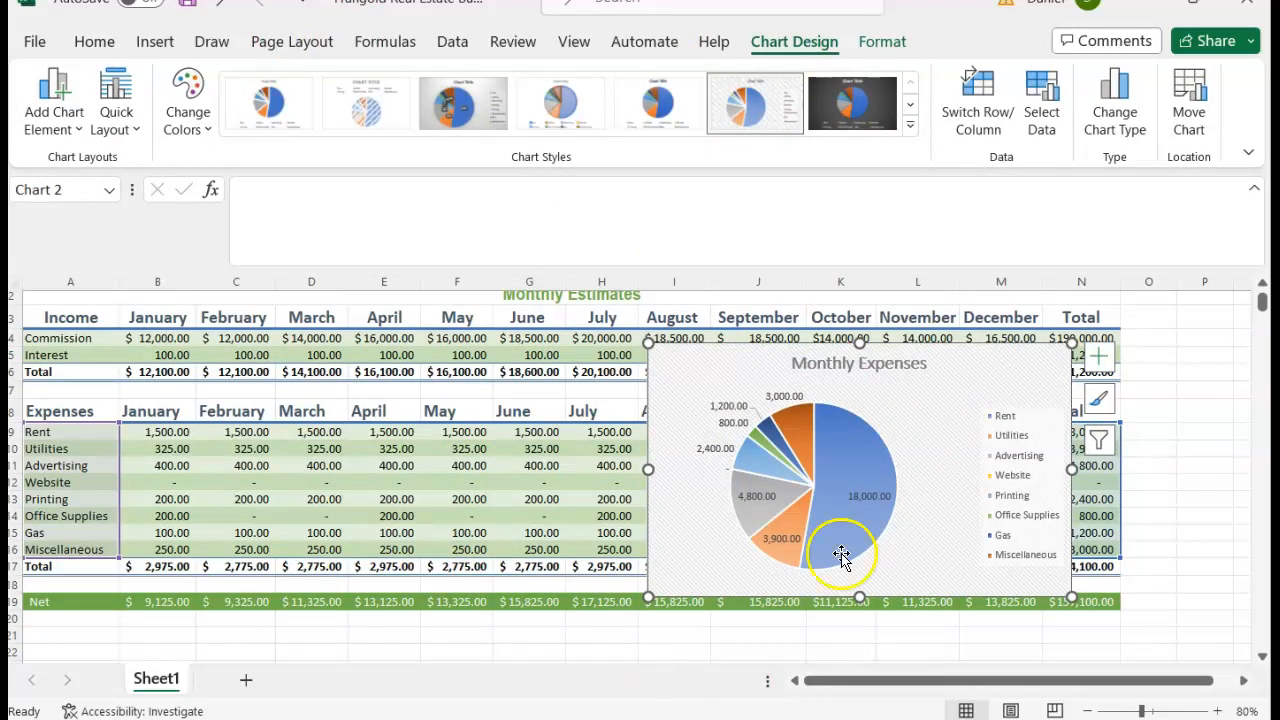
left_click(1189, 112)
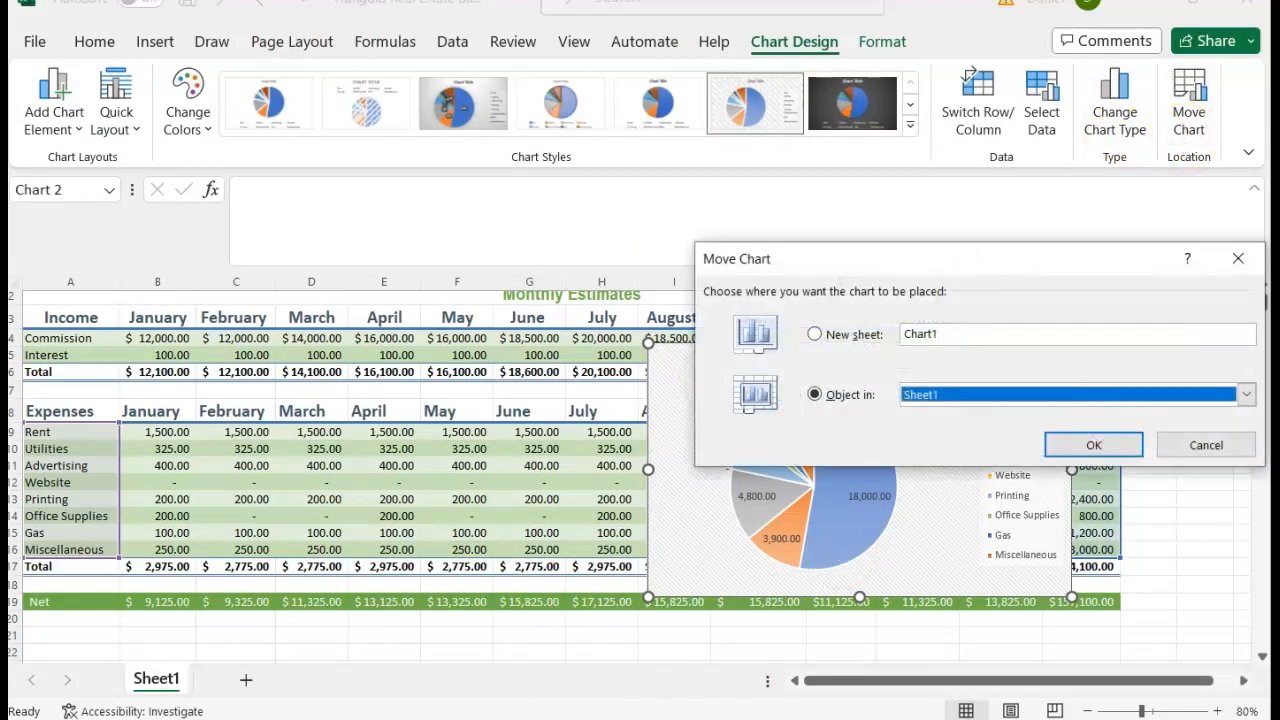
Read the textbook's Move Chart instructions on the new sheet and its name, and examine Figure 1–79
left_click(505, 665)
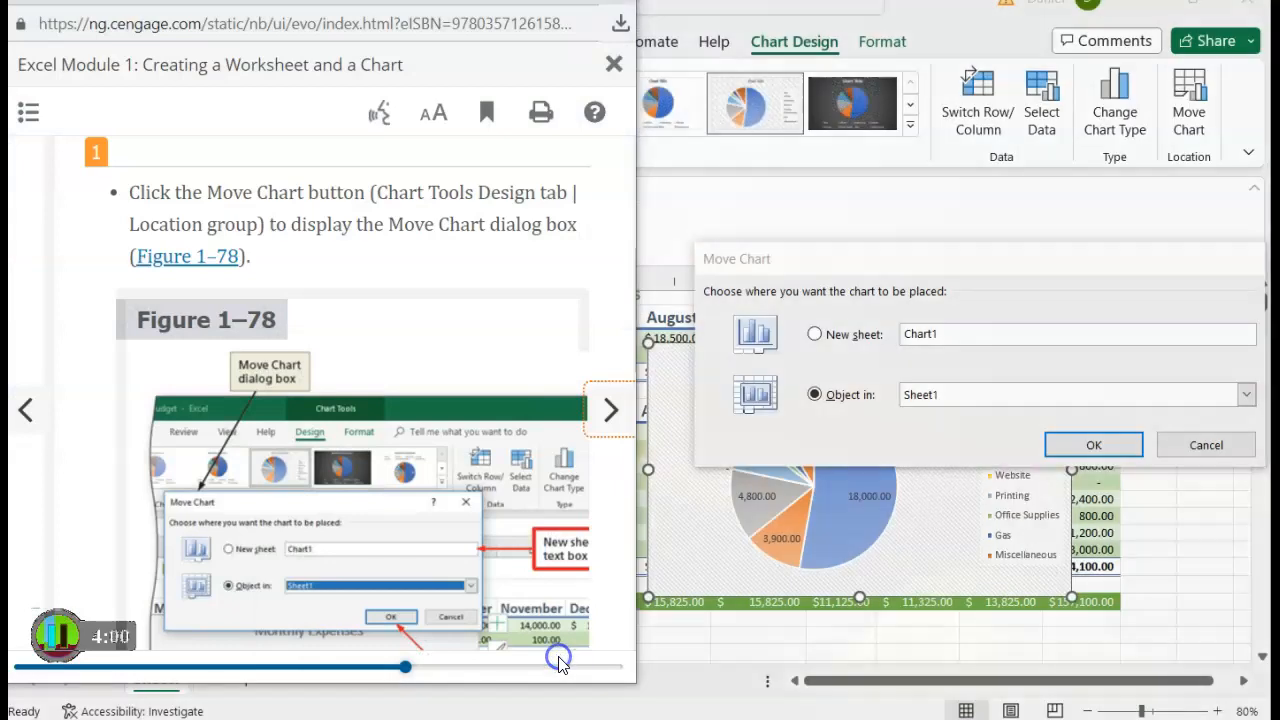
scroll(400, 505, "down", 1)
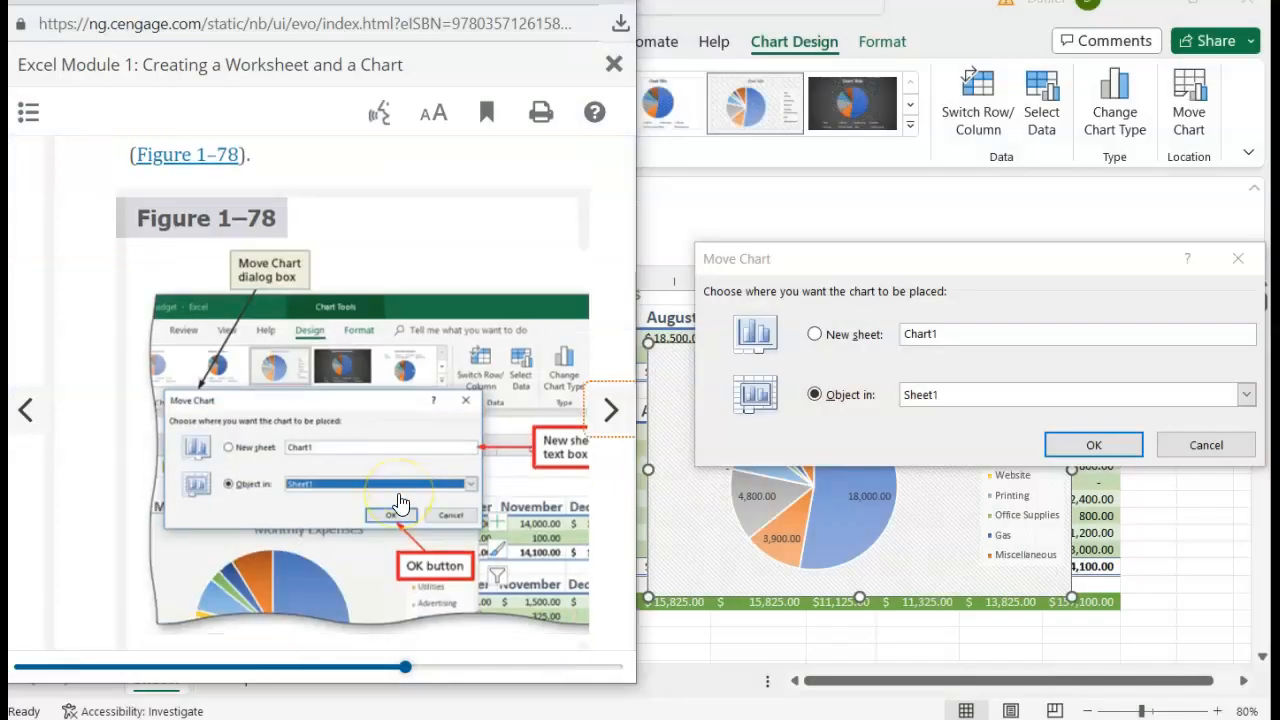
scroll(400, 503, "down", 3)
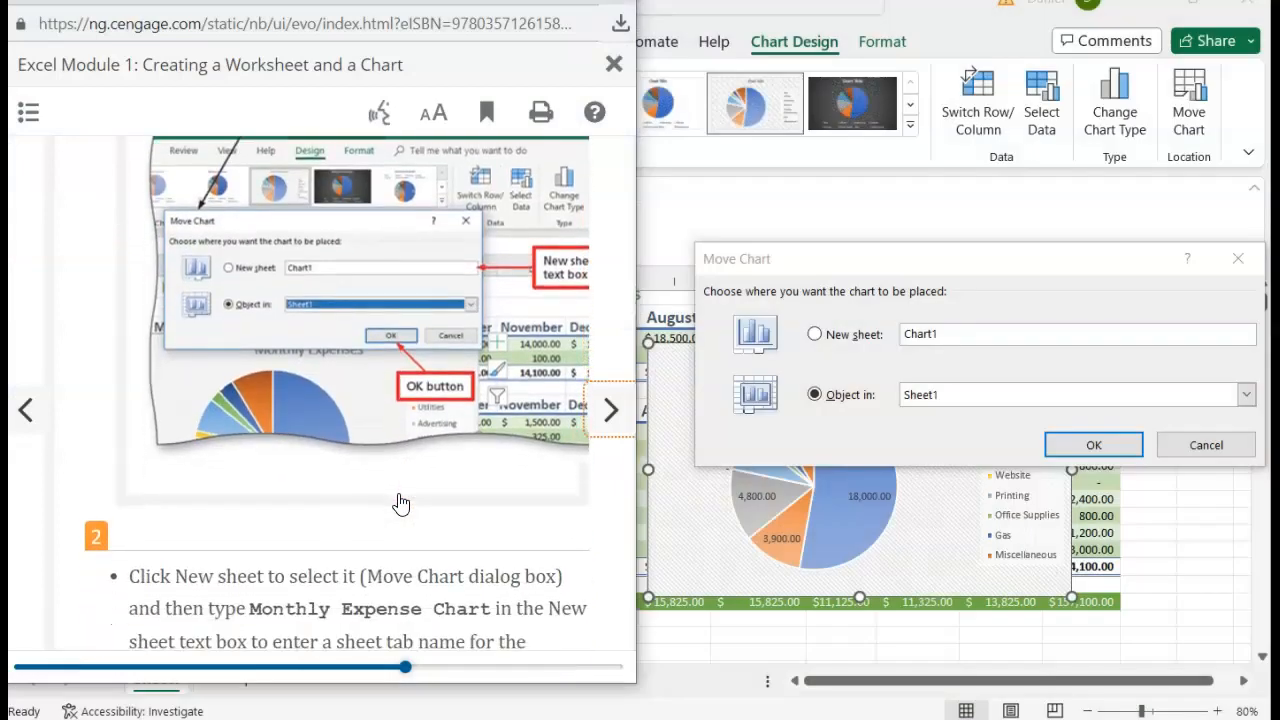
scroll(400, 503, "down", 1)
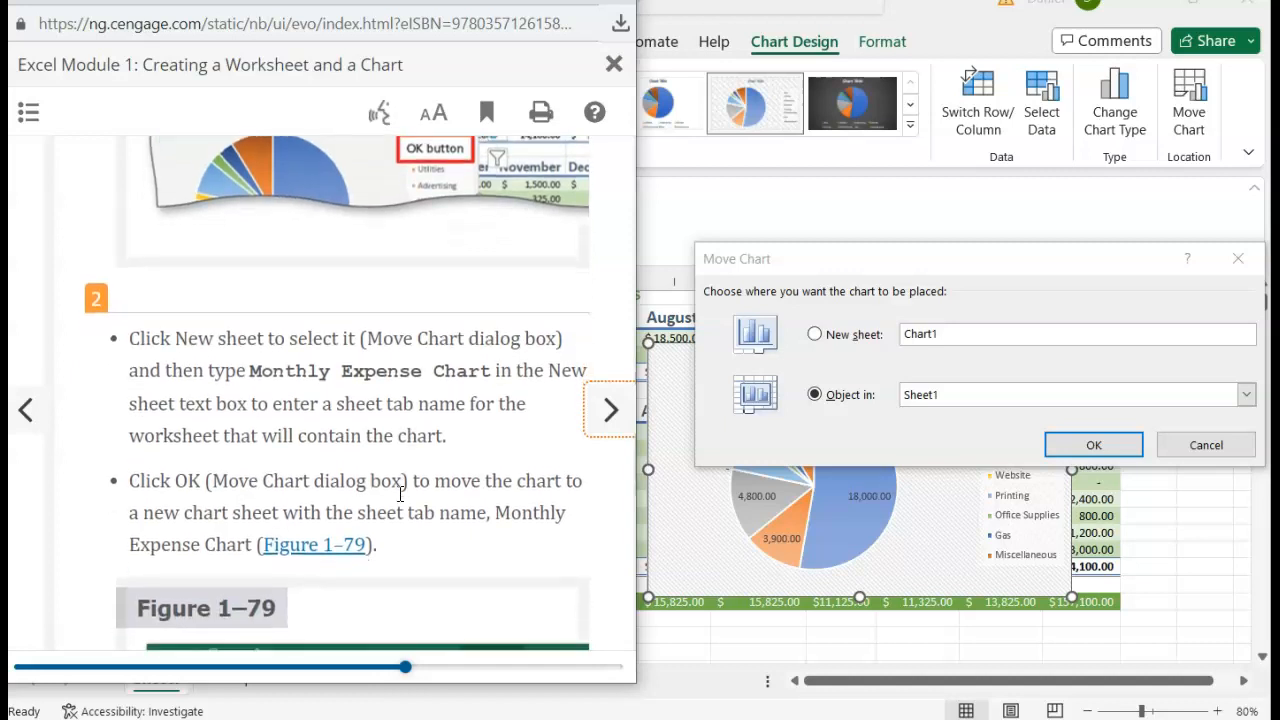
scroll(400, 503, "down", 1)
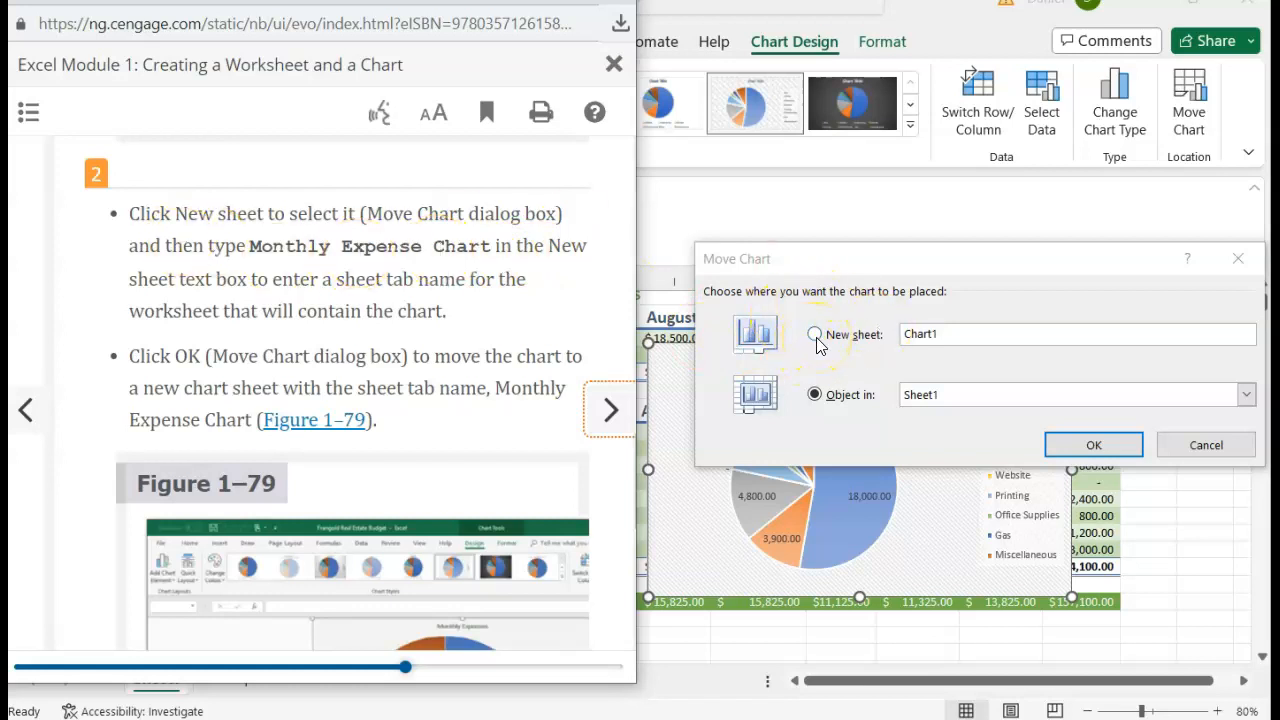
scroll(348, 400, "down", 3)
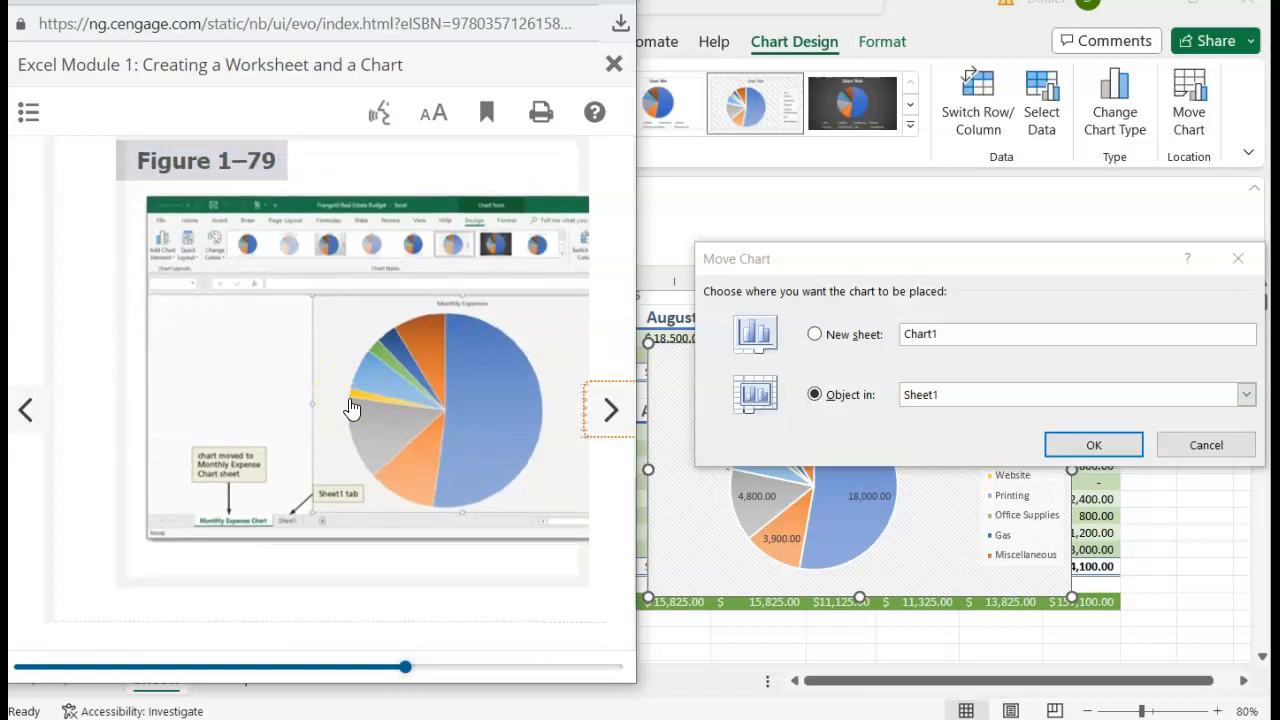
scroll(350, 408, "up", 3)
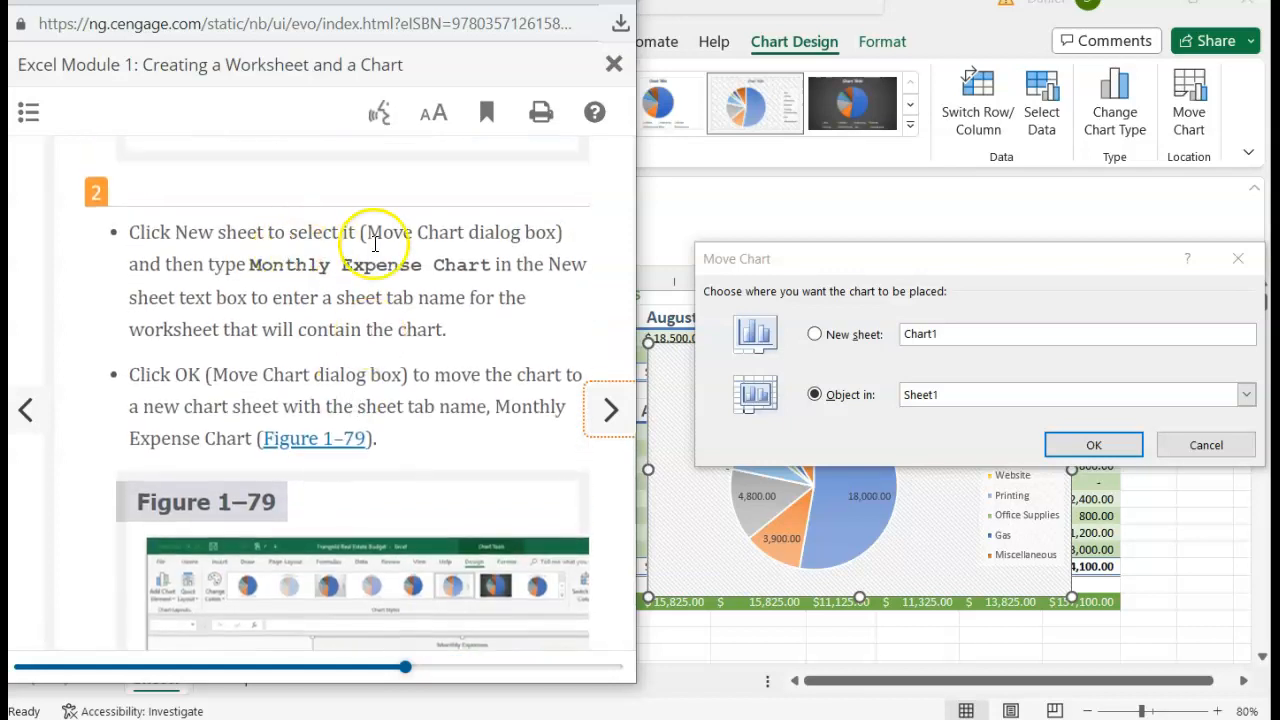
Move the pie chart to a new sheet named Monthly Expense Chart after rechecking the textbook's step 2
left_click(815, 335)
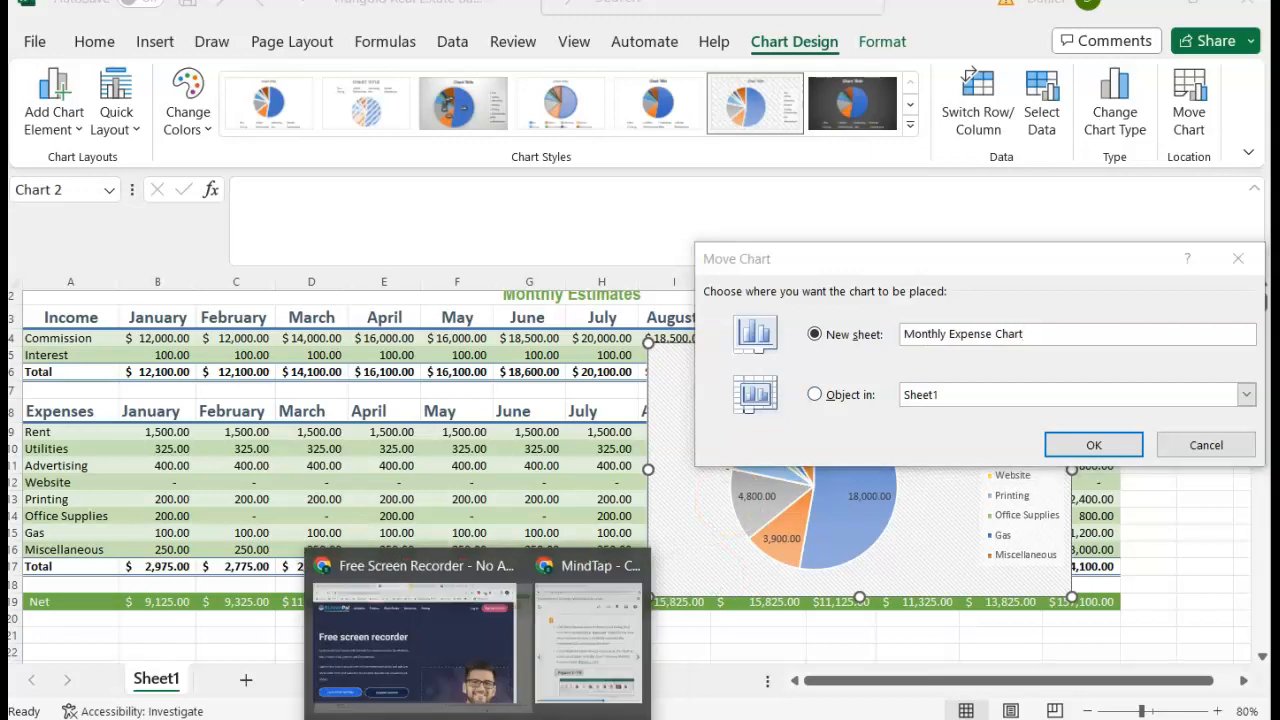
left_click(535, 684)
scroll(460, 400, "down", 3)
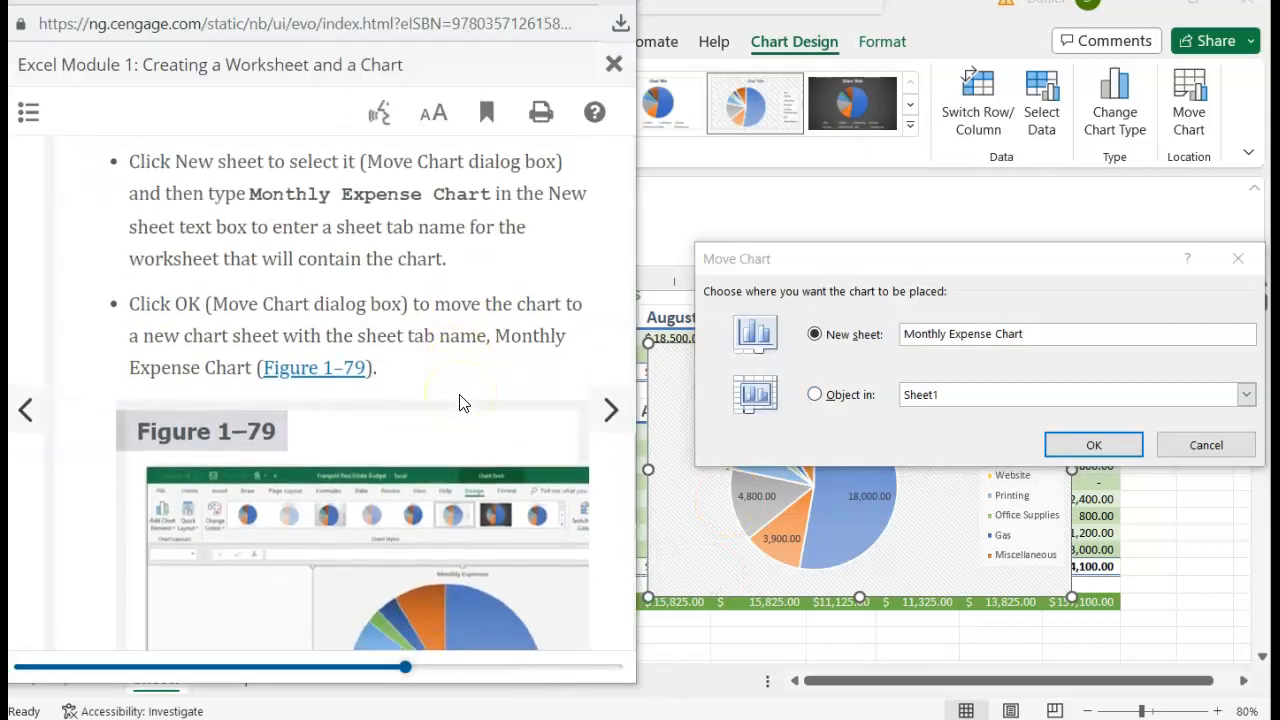
scroll(460, 400, "down", 6)
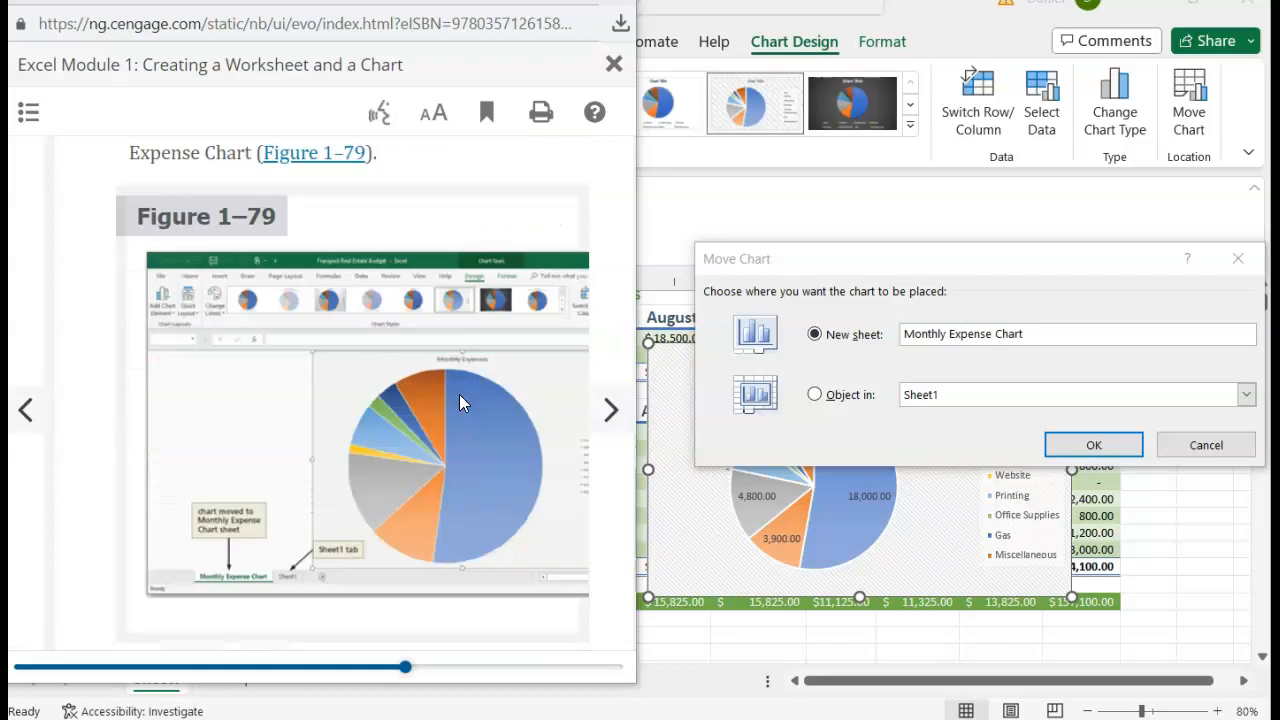
left_click(1095, 446)
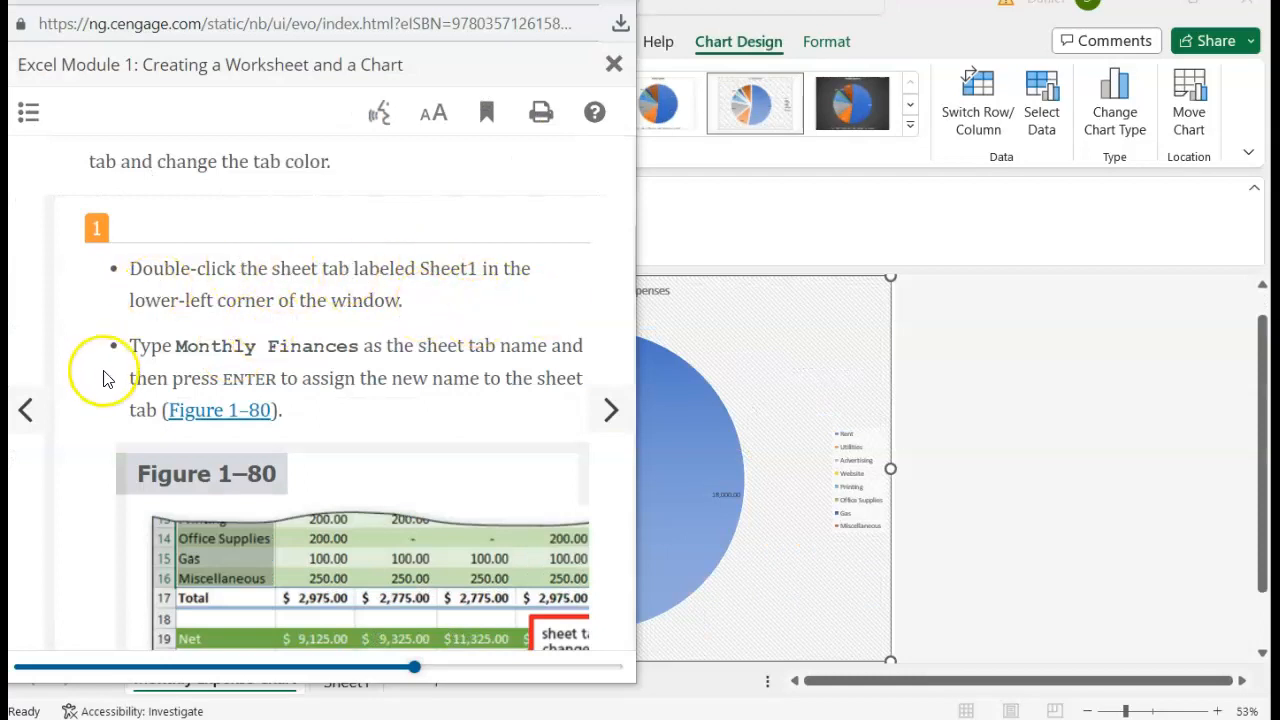
Return to the workbook and enter Montly Finances as the name of the Sheet1 worksheet
left_click(737, 463)
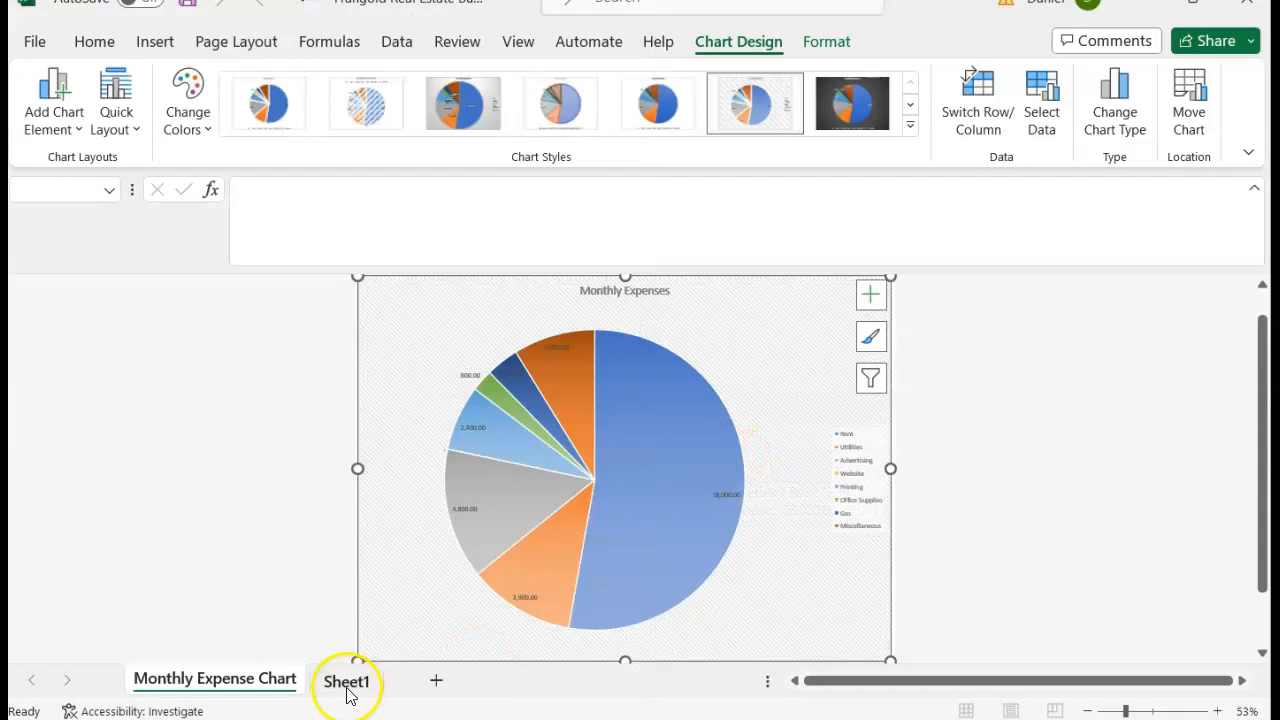
left_click(347, 683)
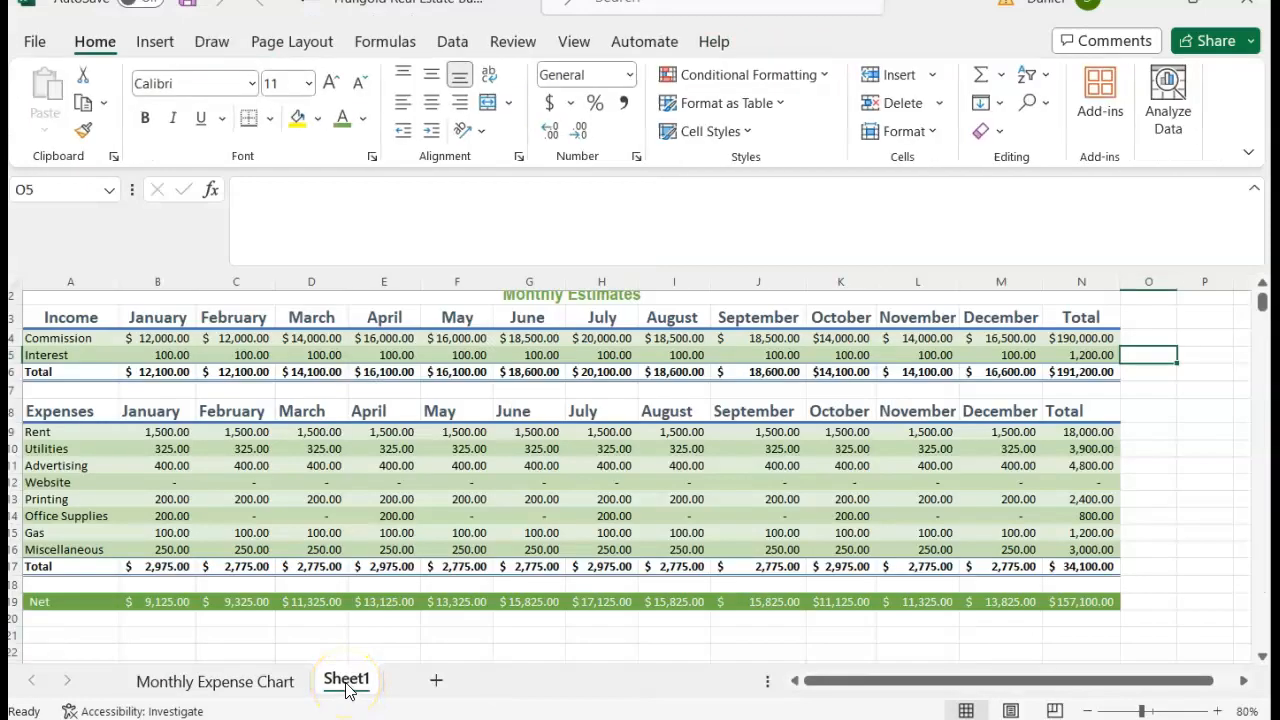
double_click(347, 681)
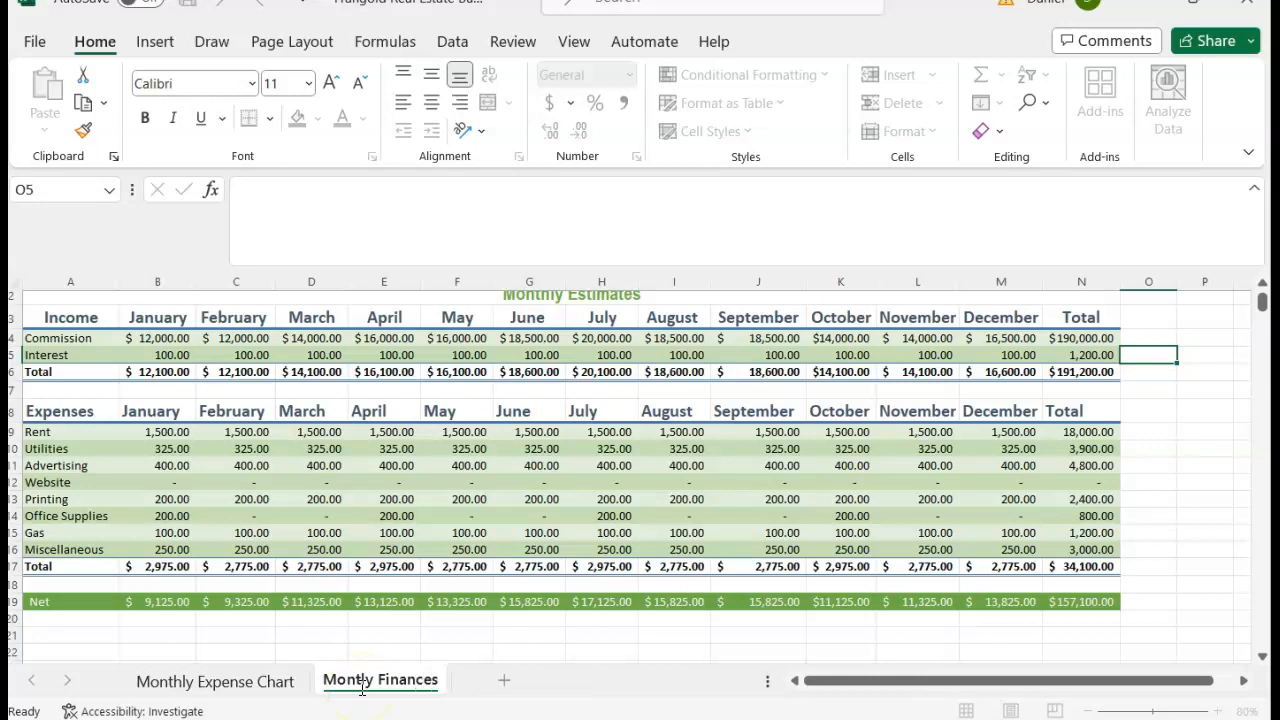
Read the textbook's instructions on the sheet tab colour in steps 2 and 3, and examine Figure 1–81
left_click(468, 719)
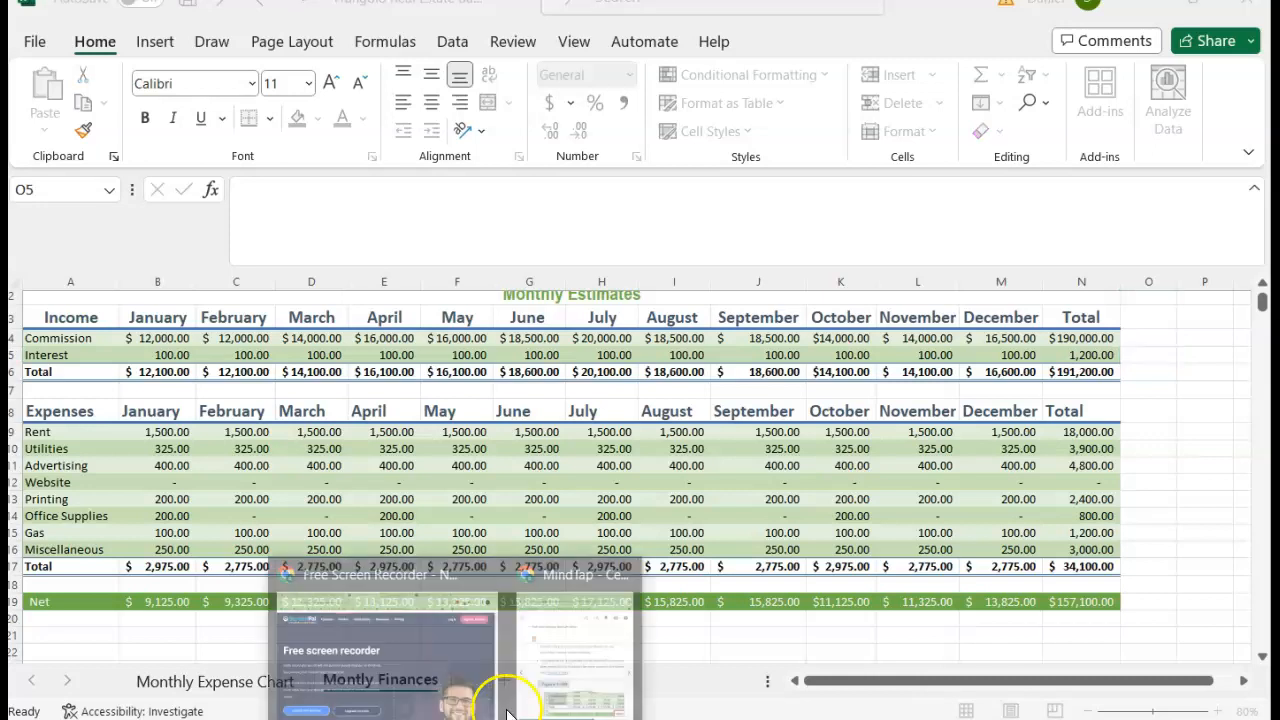
left_click(578, 684)
scroll(451, 503, "down", 3)
scroll(451, 511, "down", 3)
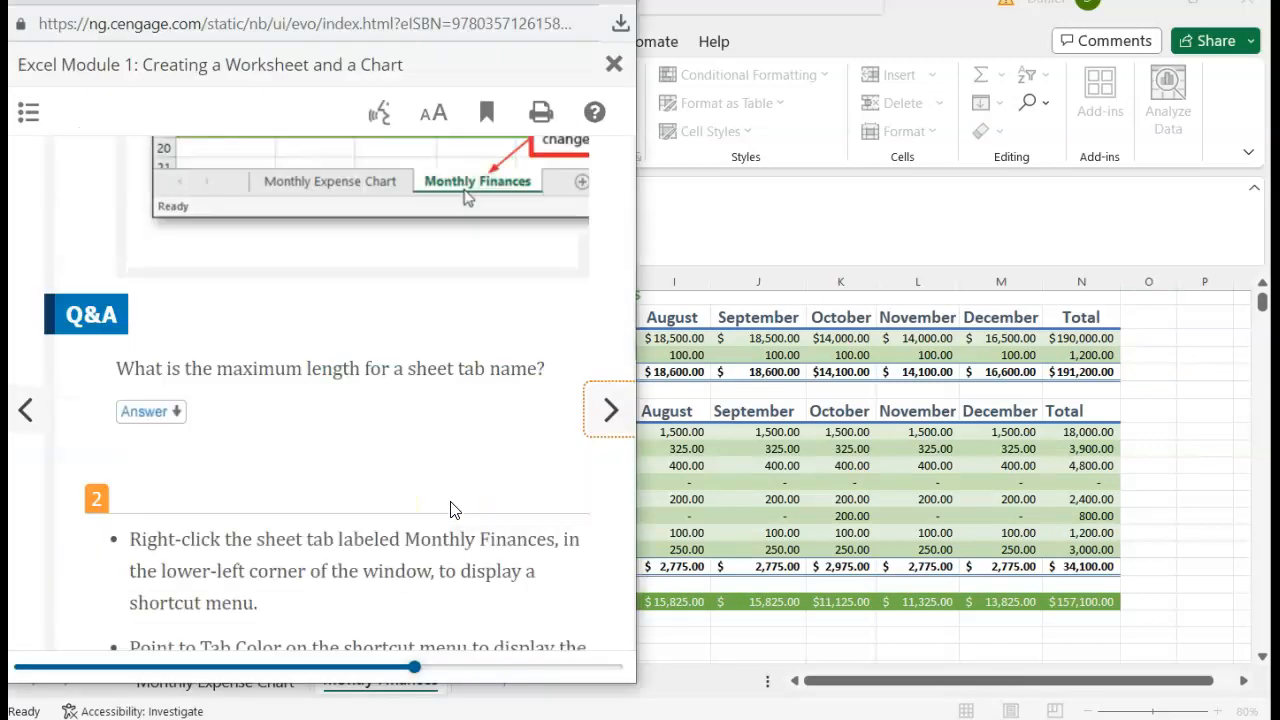
scroll(451, 511, "down", 3)
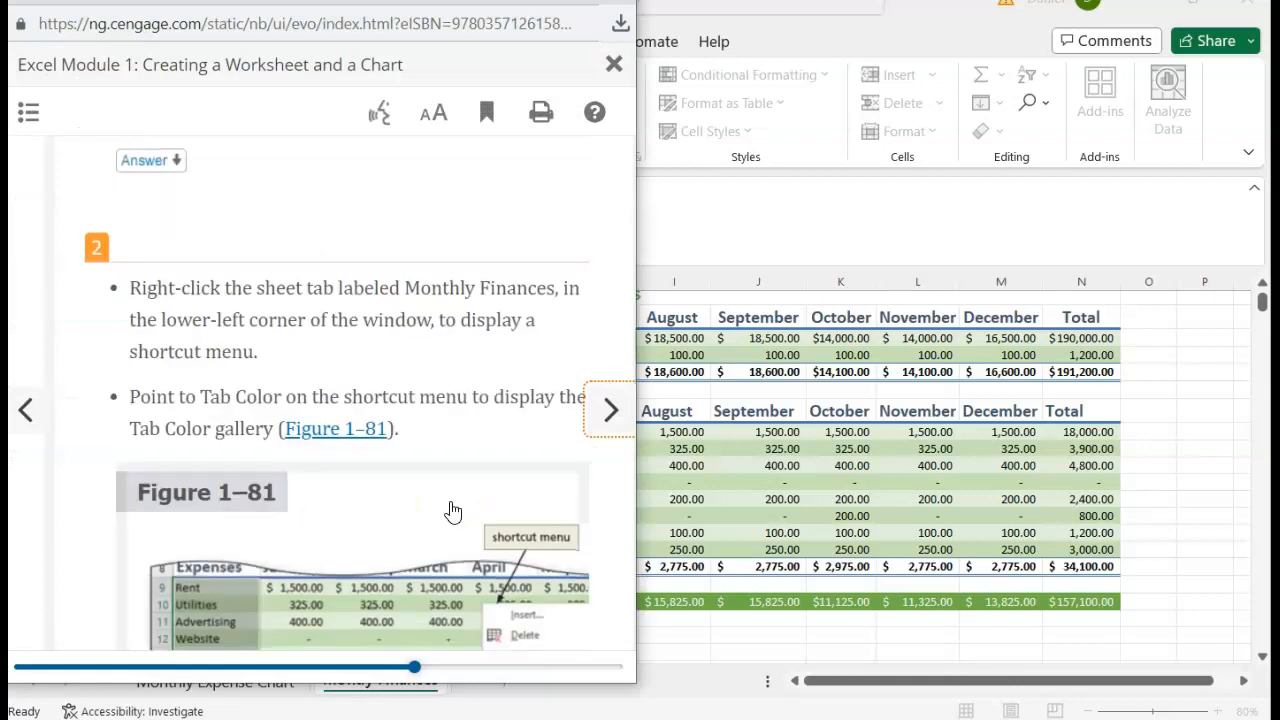
scroll(451, 511, "down", 3)
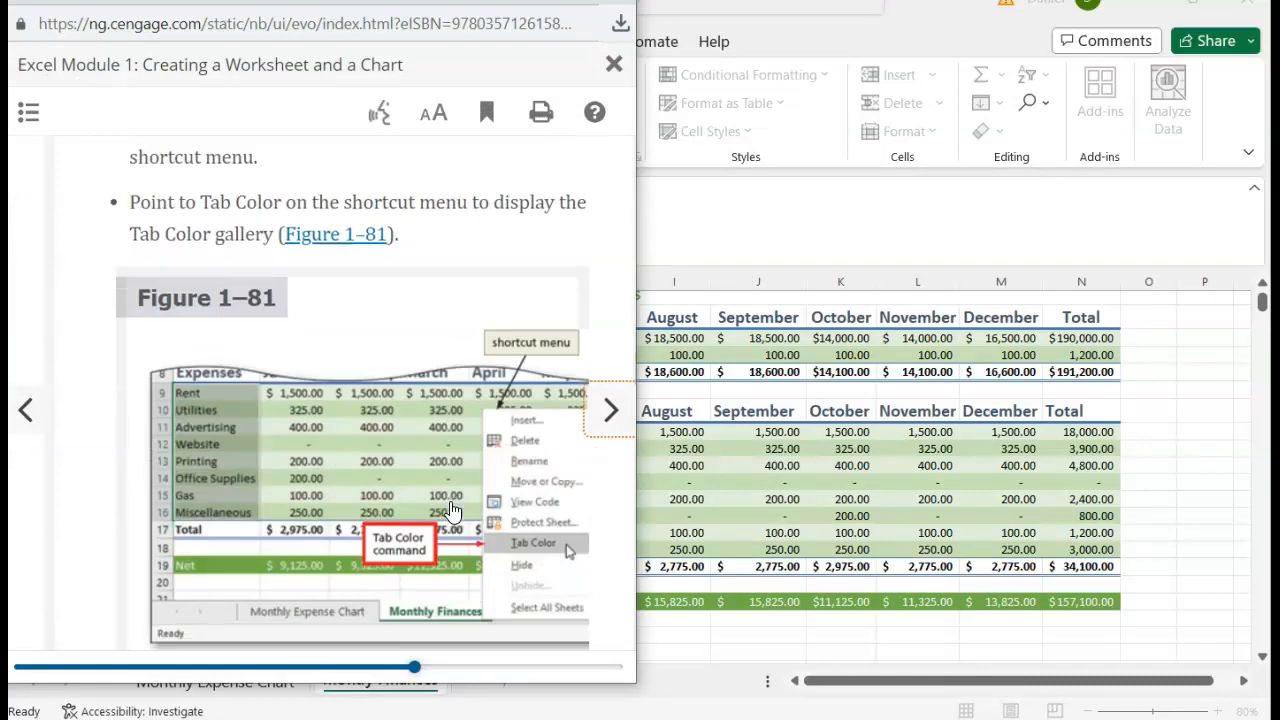
scroll(451, 511, "down", 4)
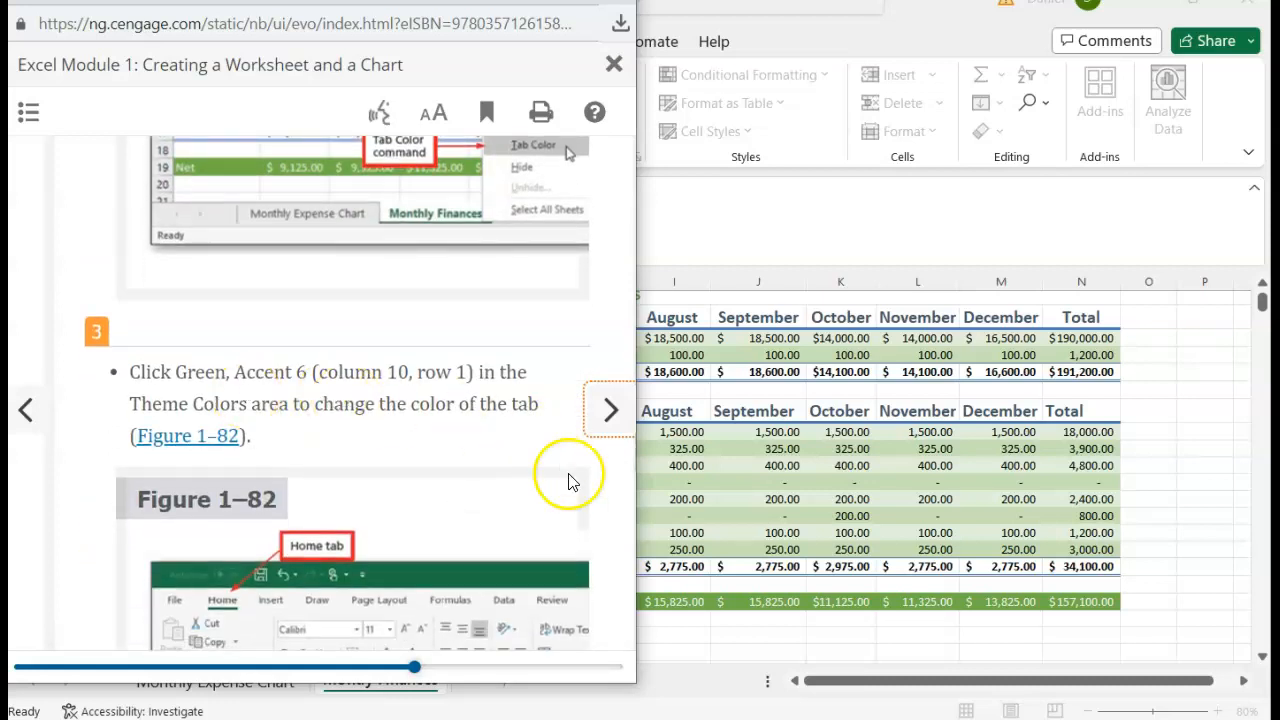
Correct the budget worksheet's name to Monthly Finances
left_click(722, 570)
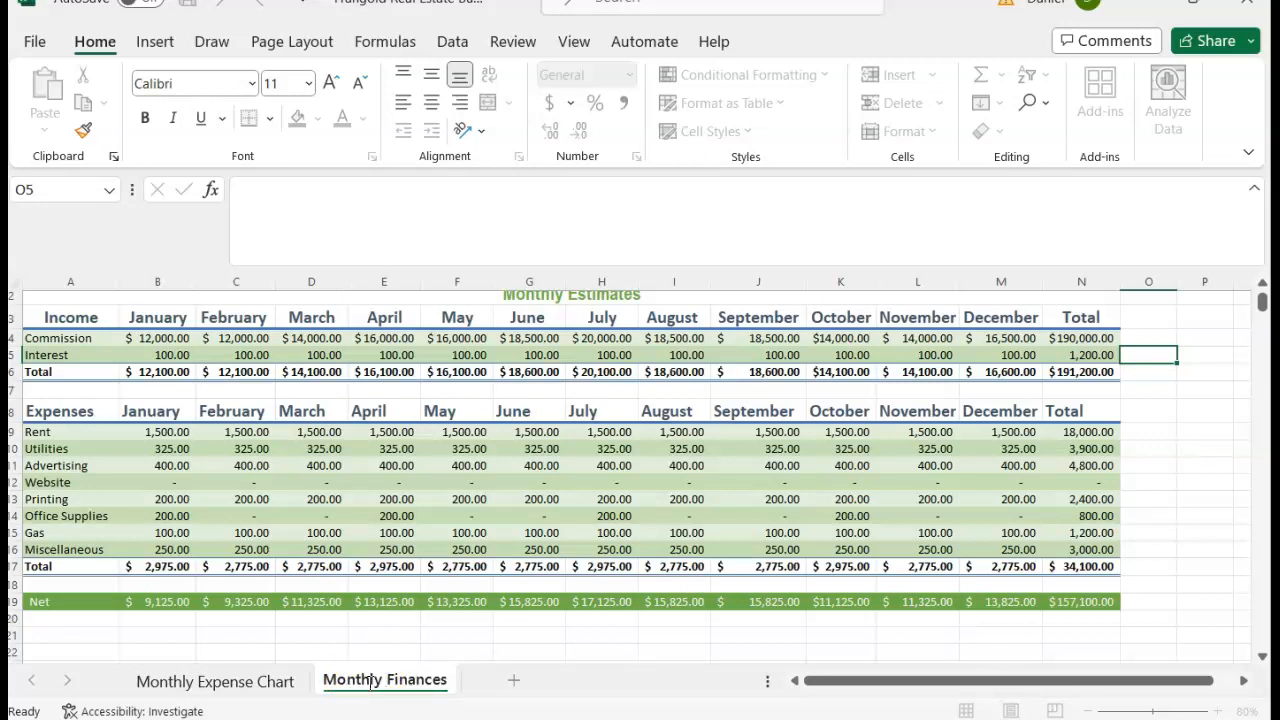
left_click(476, 649)
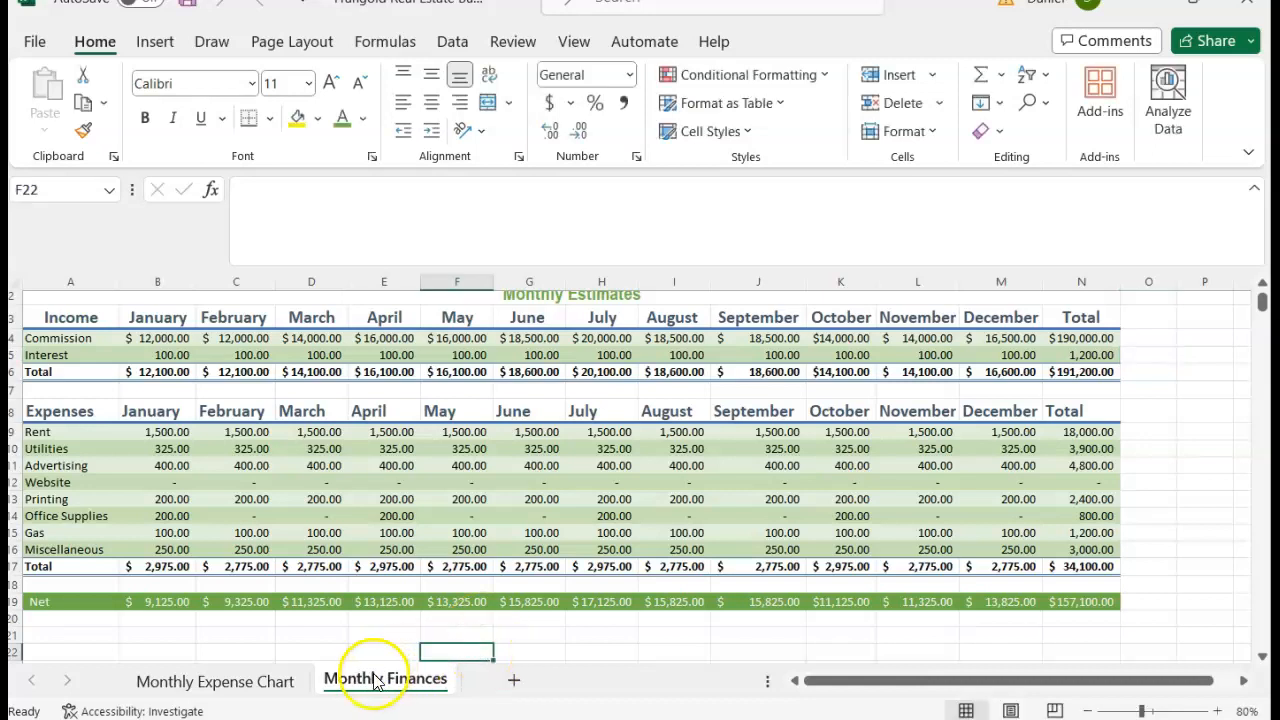
left_click(337, 688)
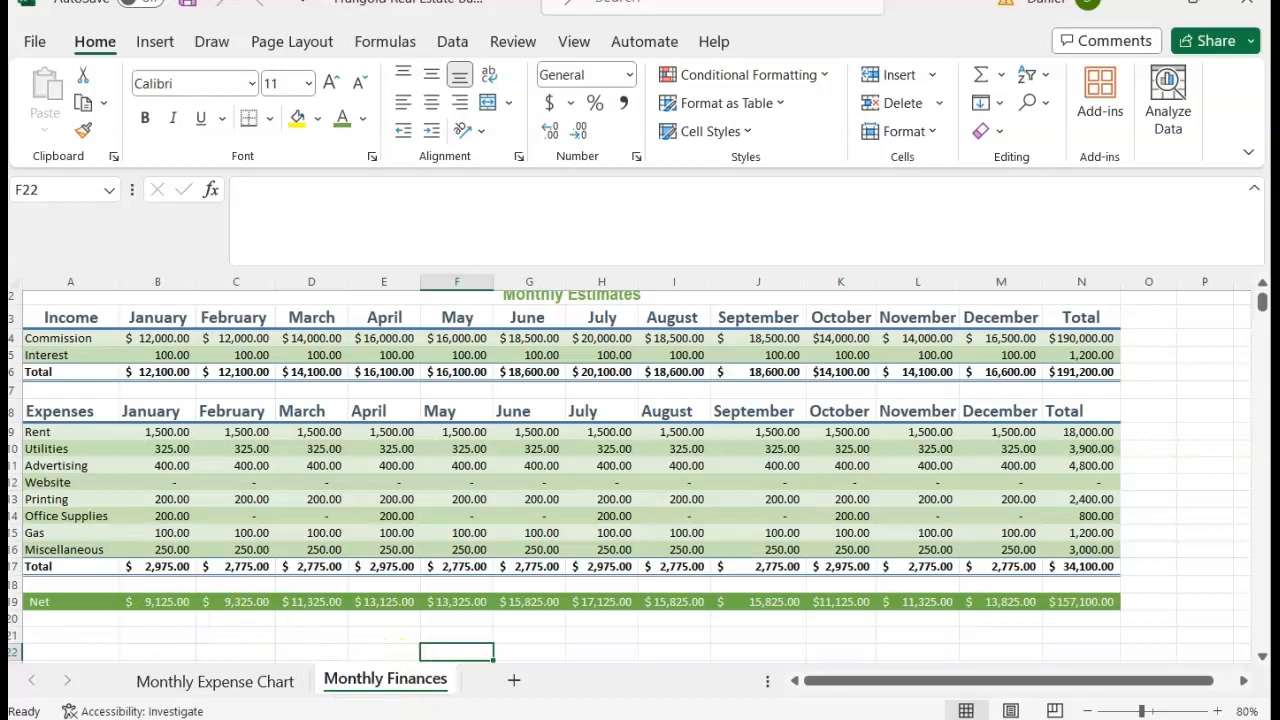
Change the tab colour of the Monthly Finances sheet to Green, Accent 6
left_click(358, 688)
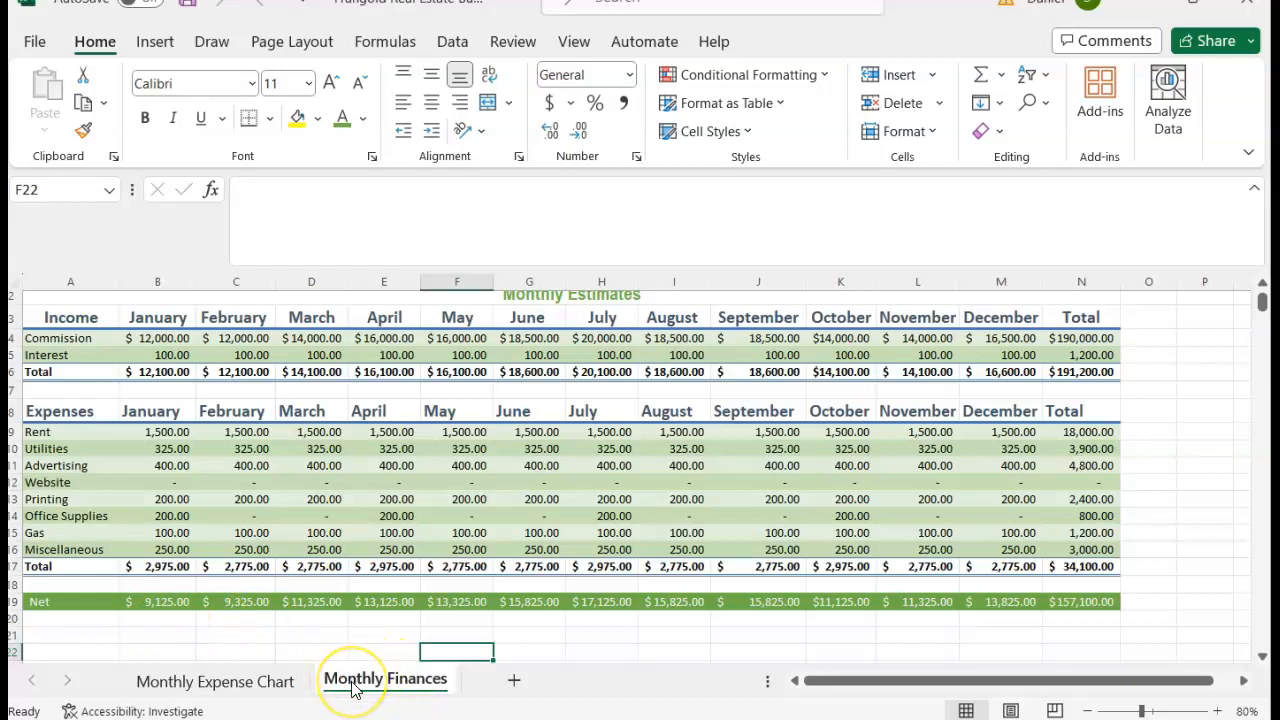
right_click(355, 690)
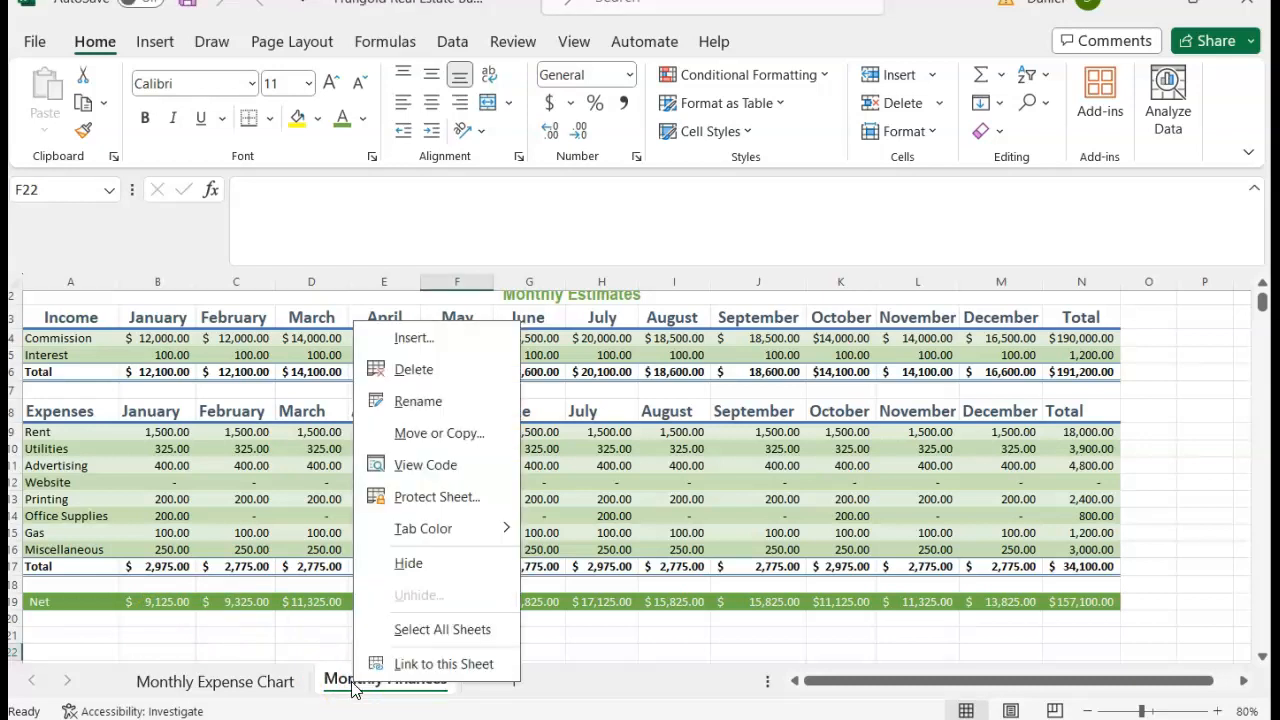
left_click(458, 530)
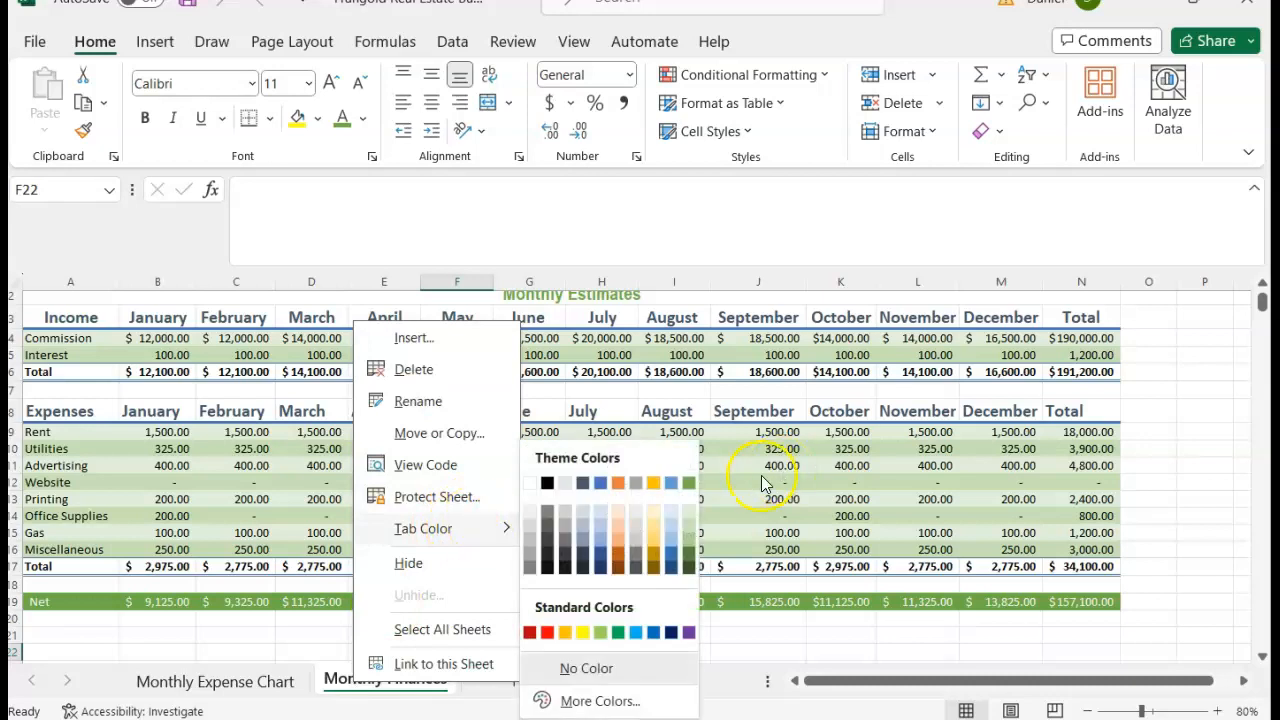
left_click(690, 484)
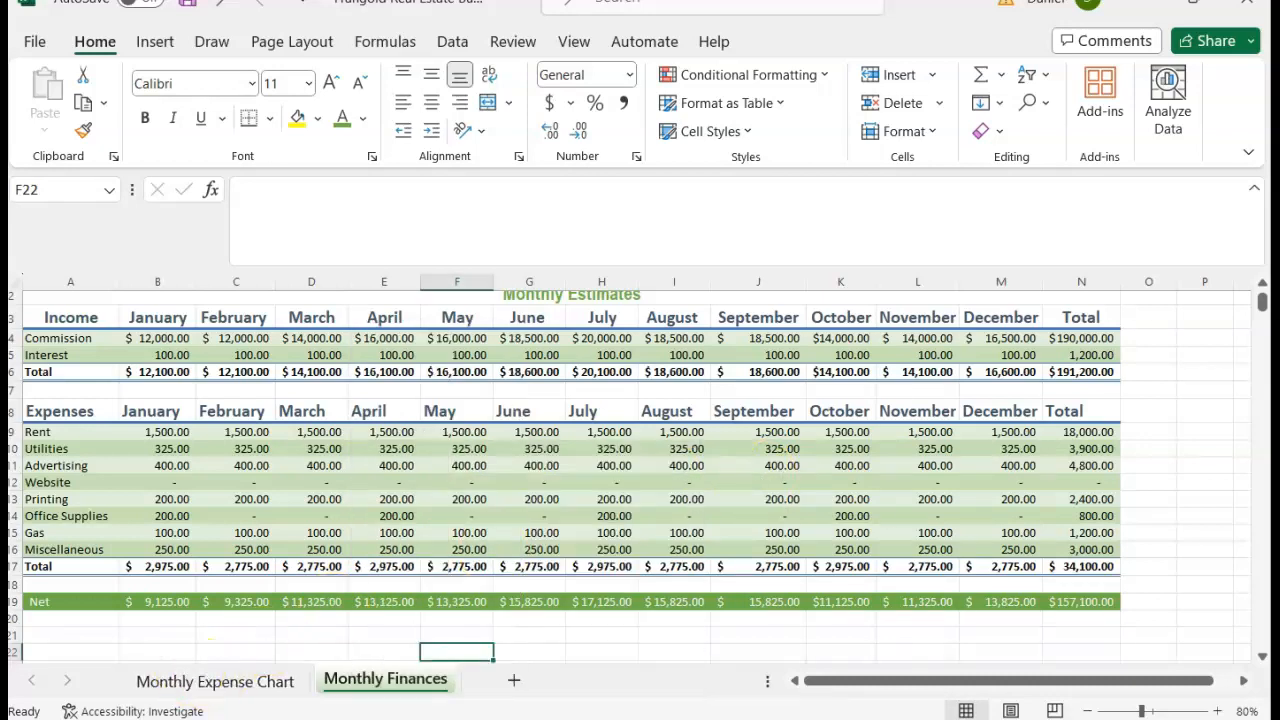
Read the textbook's instructions on saving the workbook under the new file name SC_EX_1_Frangold
key("alt+Tab")
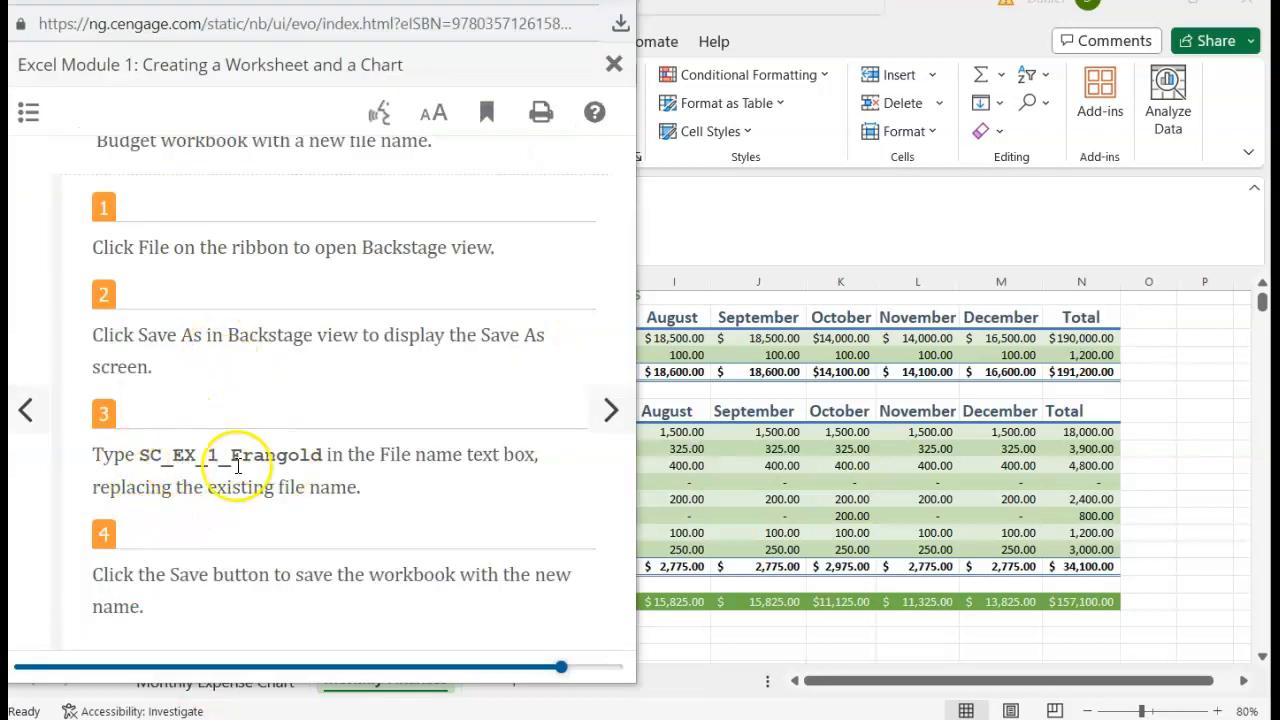
scroll(512, 523, "down", 2)
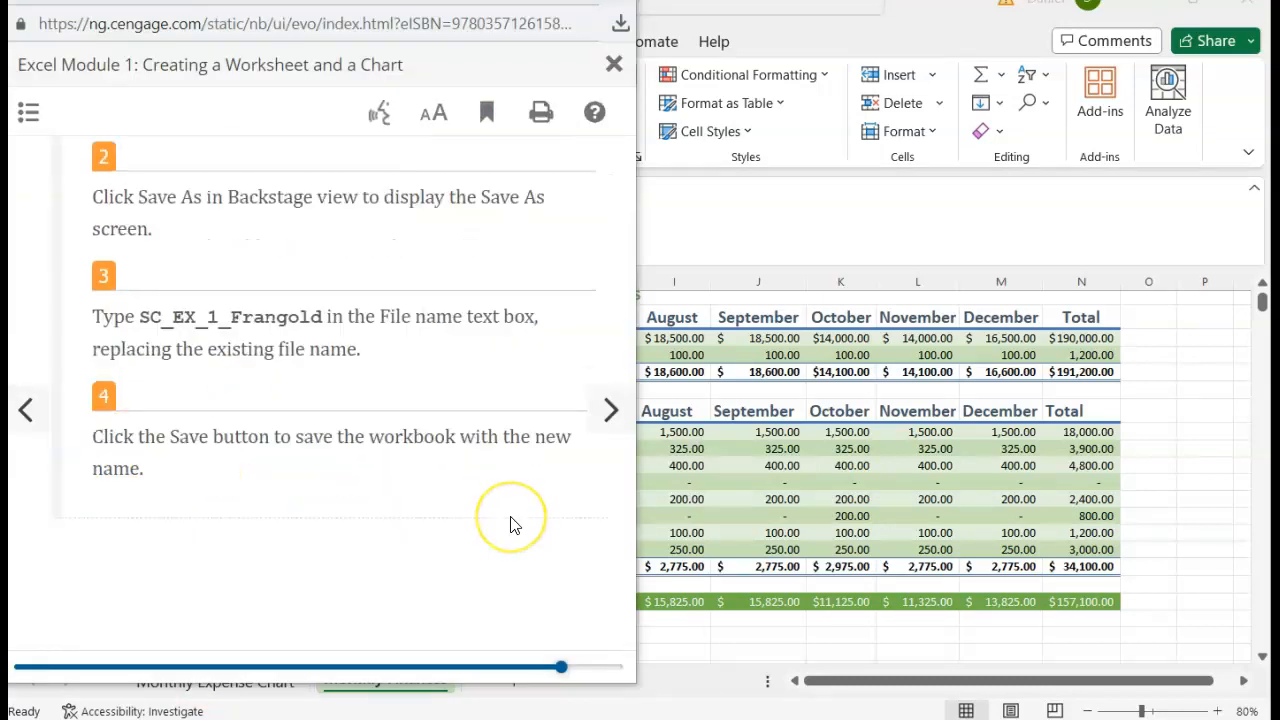
scroll(391, 286, "up", 4)
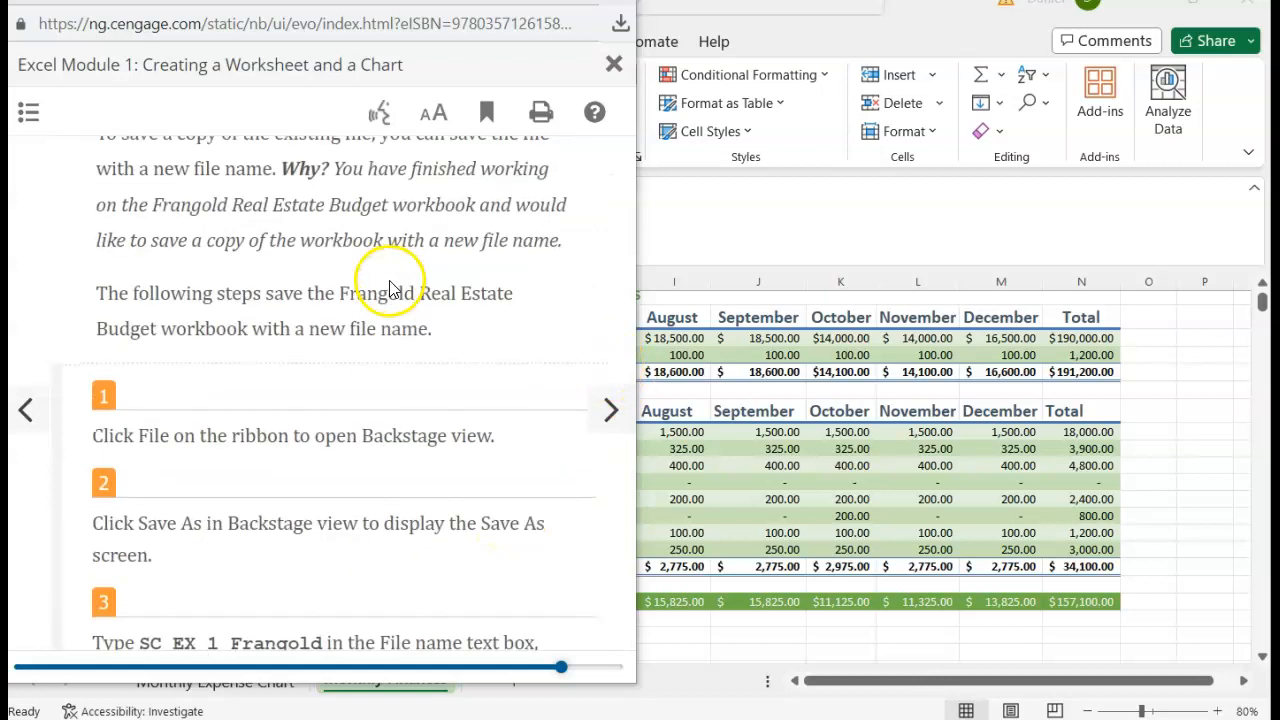
Advance to the textbook's section on signing out of a Microsoft account and review its steps and Figure 1–98
left_click(596, 408)
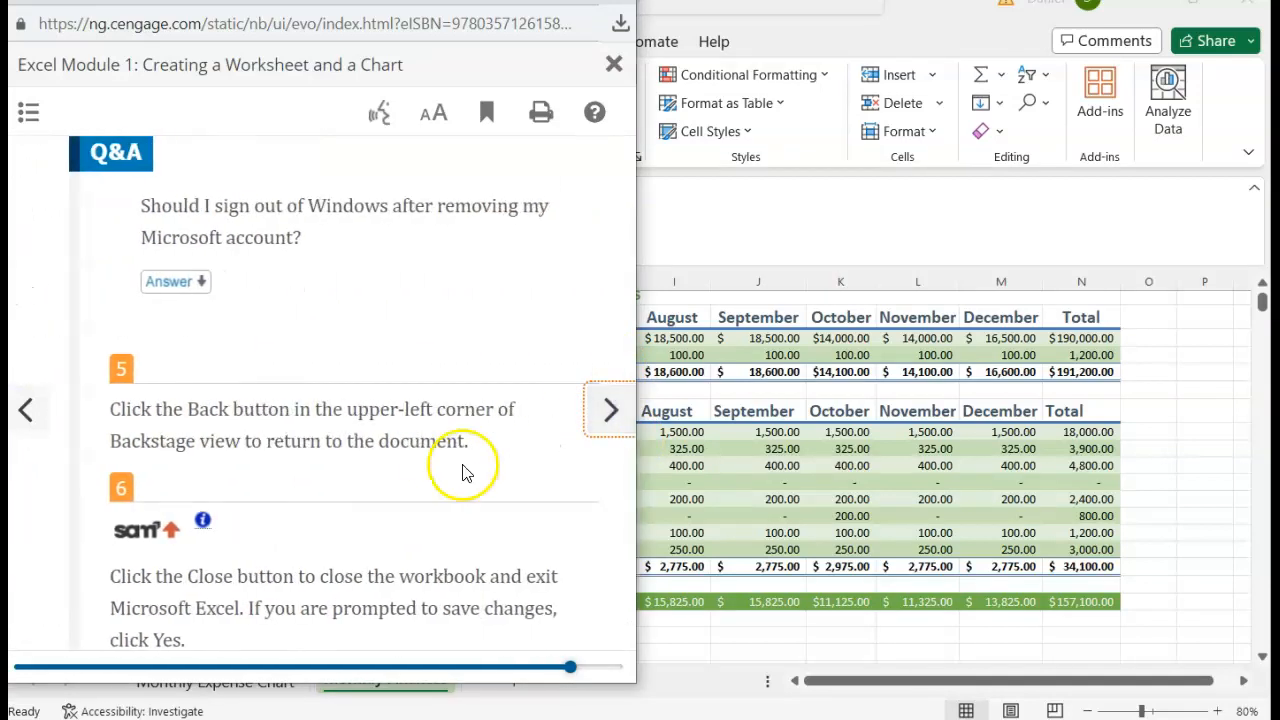
scroll(273, 504, "down", 3)
scroll(273, 504, "down", 5)
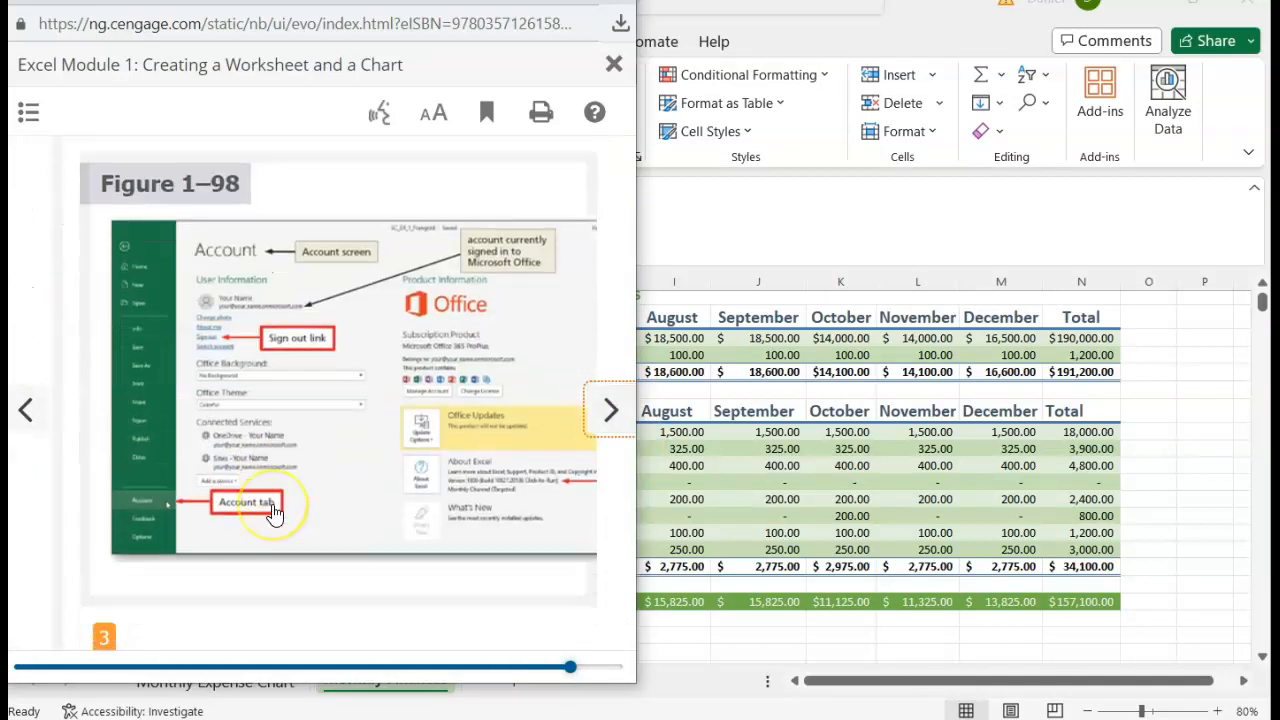
scroll(273, 504, "up", 3)
scroll(273, 504, "down", 5)
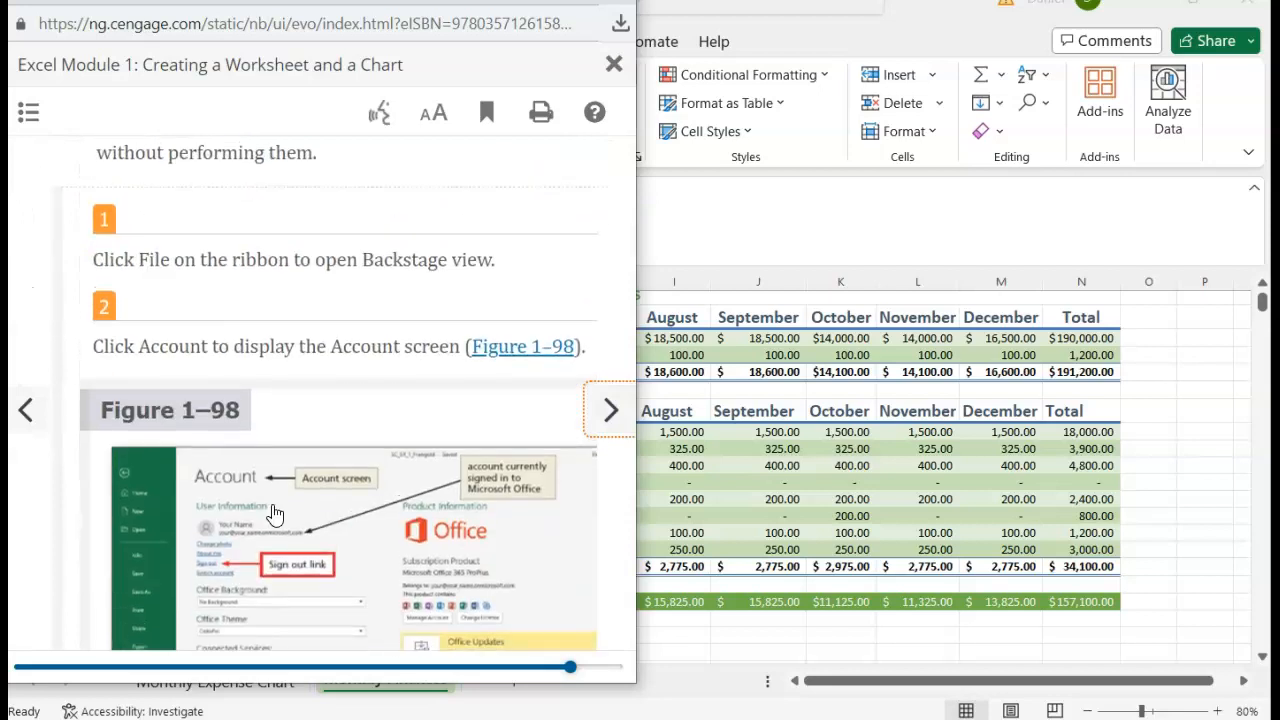
scroll(275, 512, "down", 3)
left_click(297, 245)
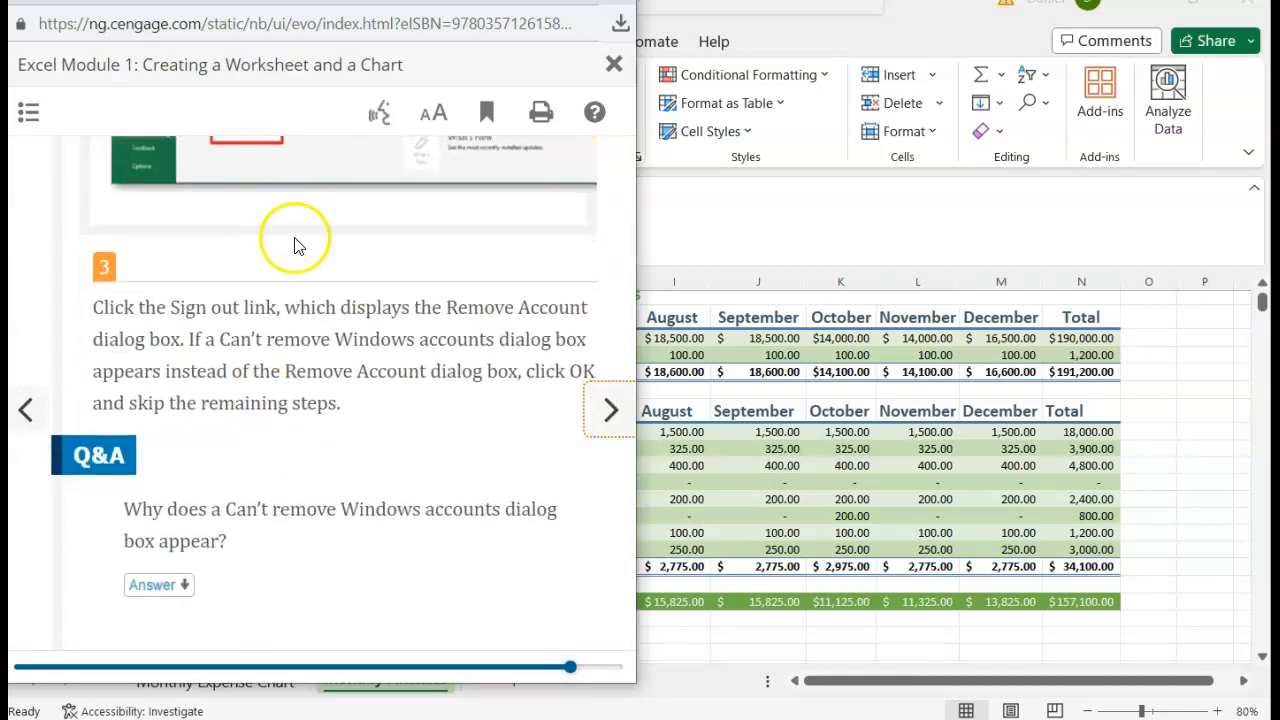
scroll(299, 519, "down", 5)
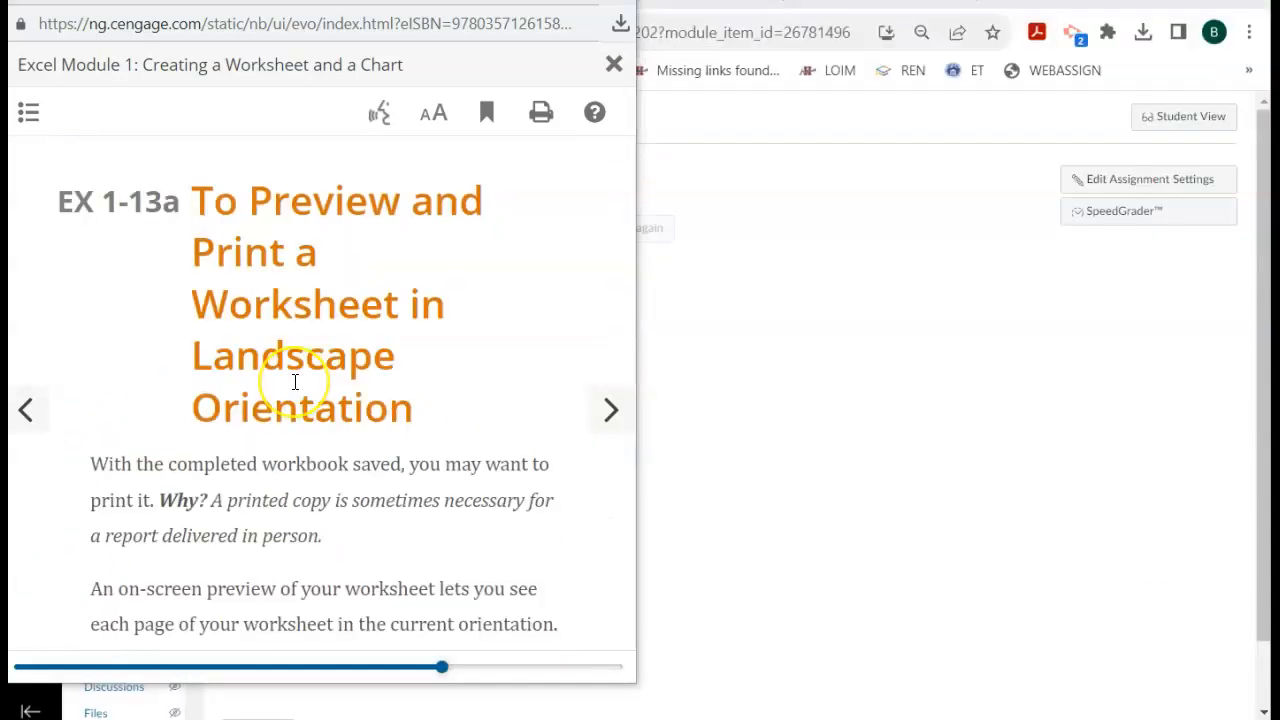
Read section EX 1-13a on previewing and printing a worksheet in landscape orientation, including its orientation and scaling settings
scroll(295, 381, "down", 3)
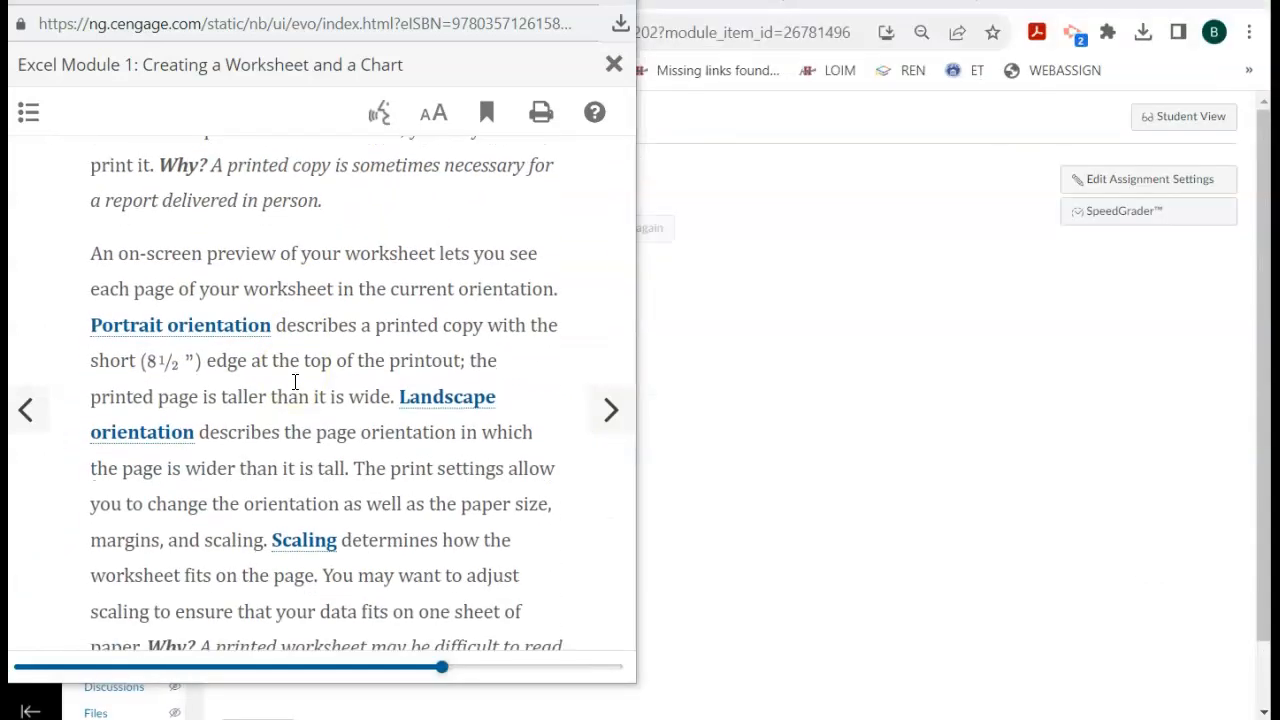
scroll(265, 507, "down", 10)
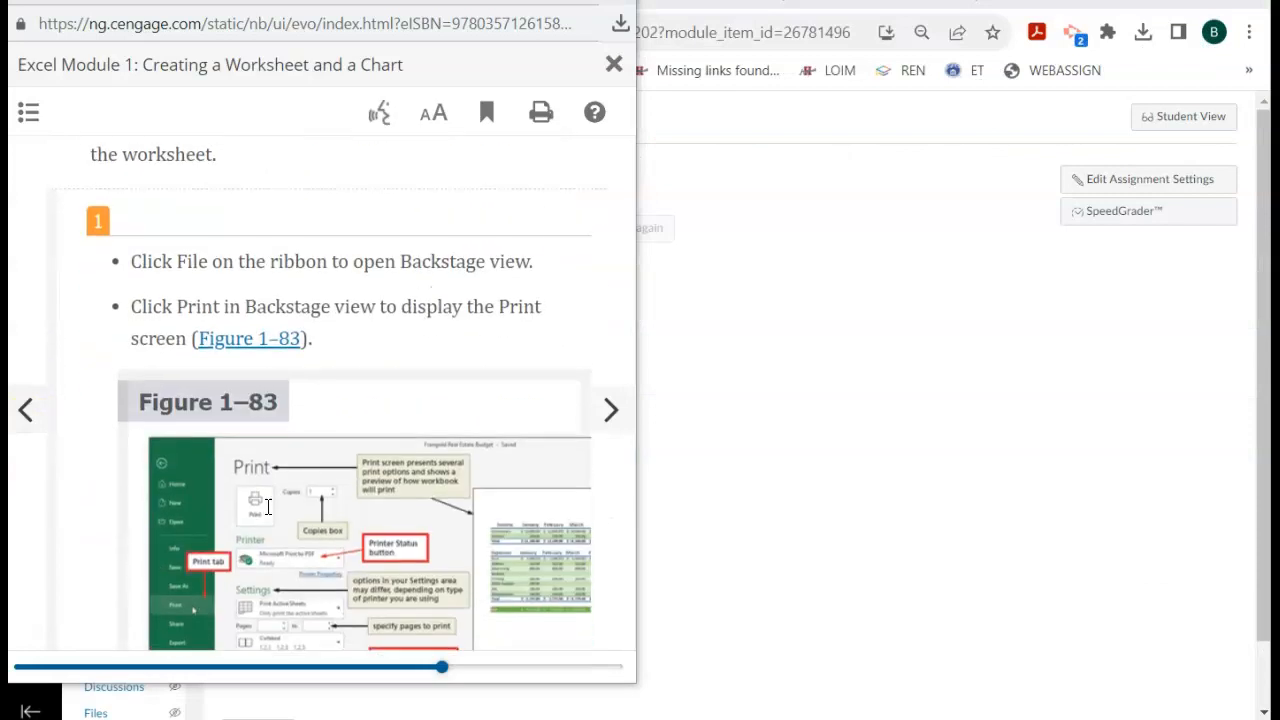
scroll(265, 515, "down", 1)
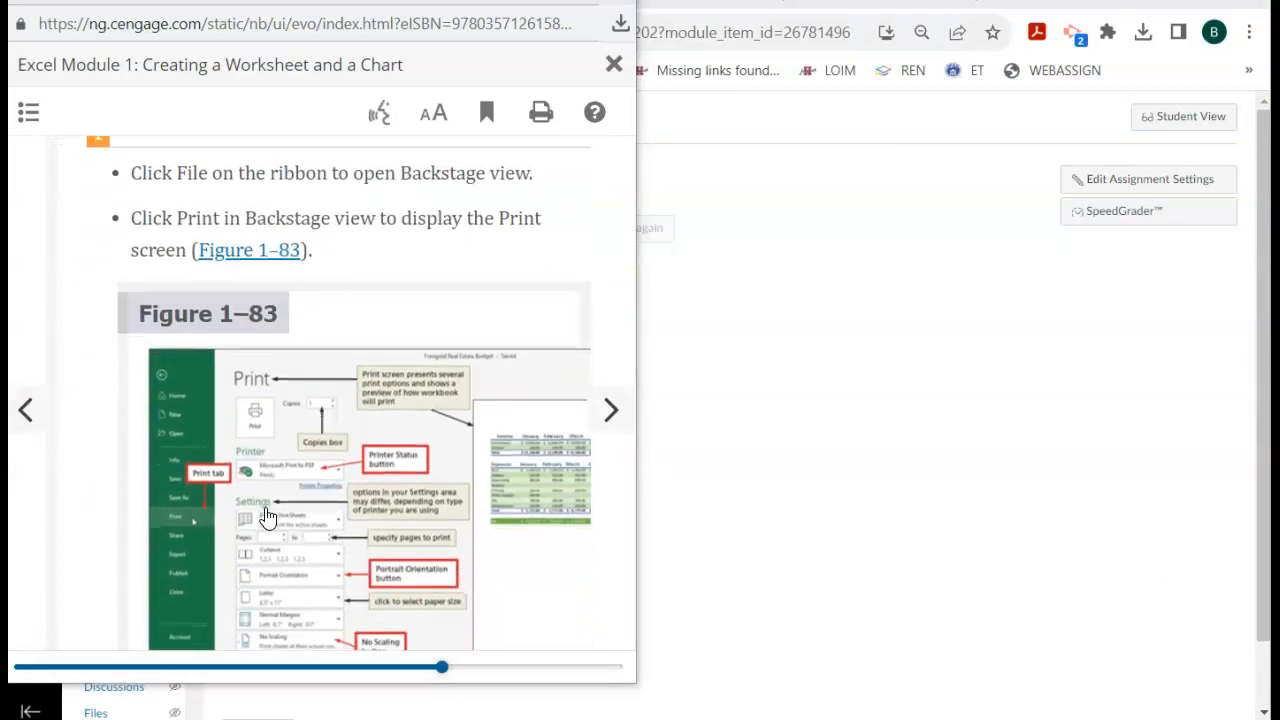
scroll(332, 541, "down", 1)
scroll(332, 541, "down", 10)
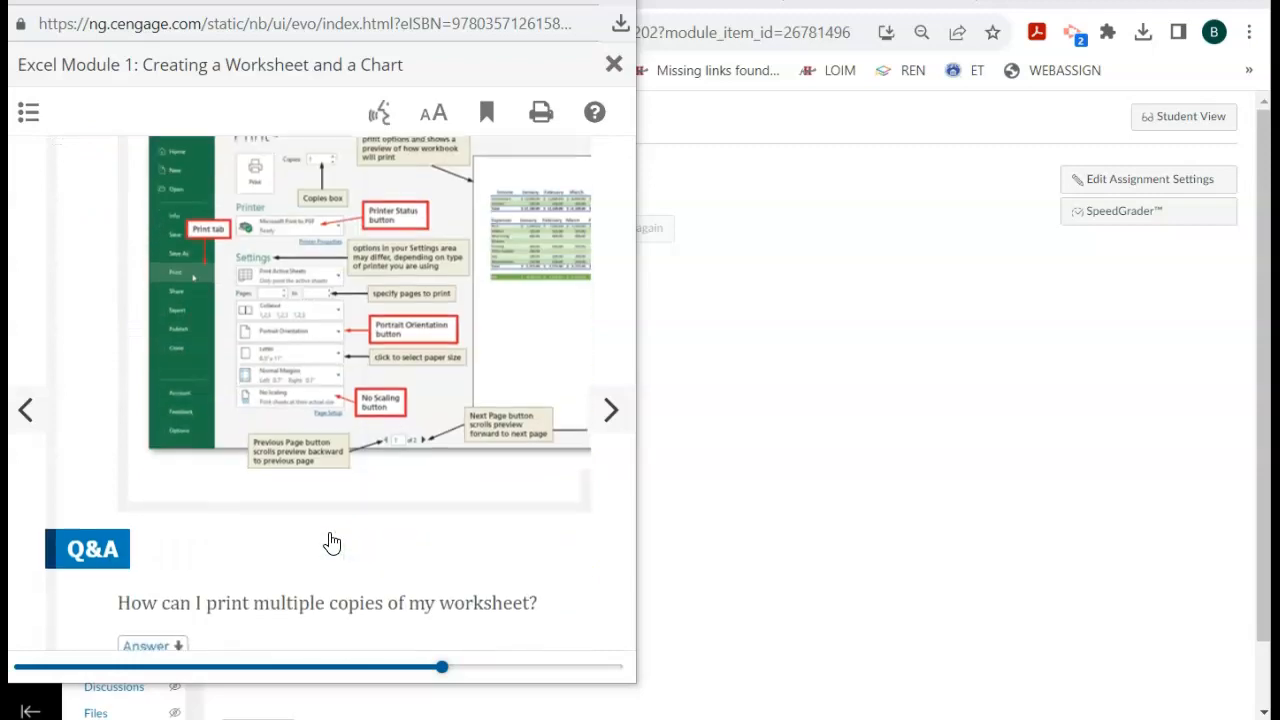
scroll(332, 541, "down", 5)
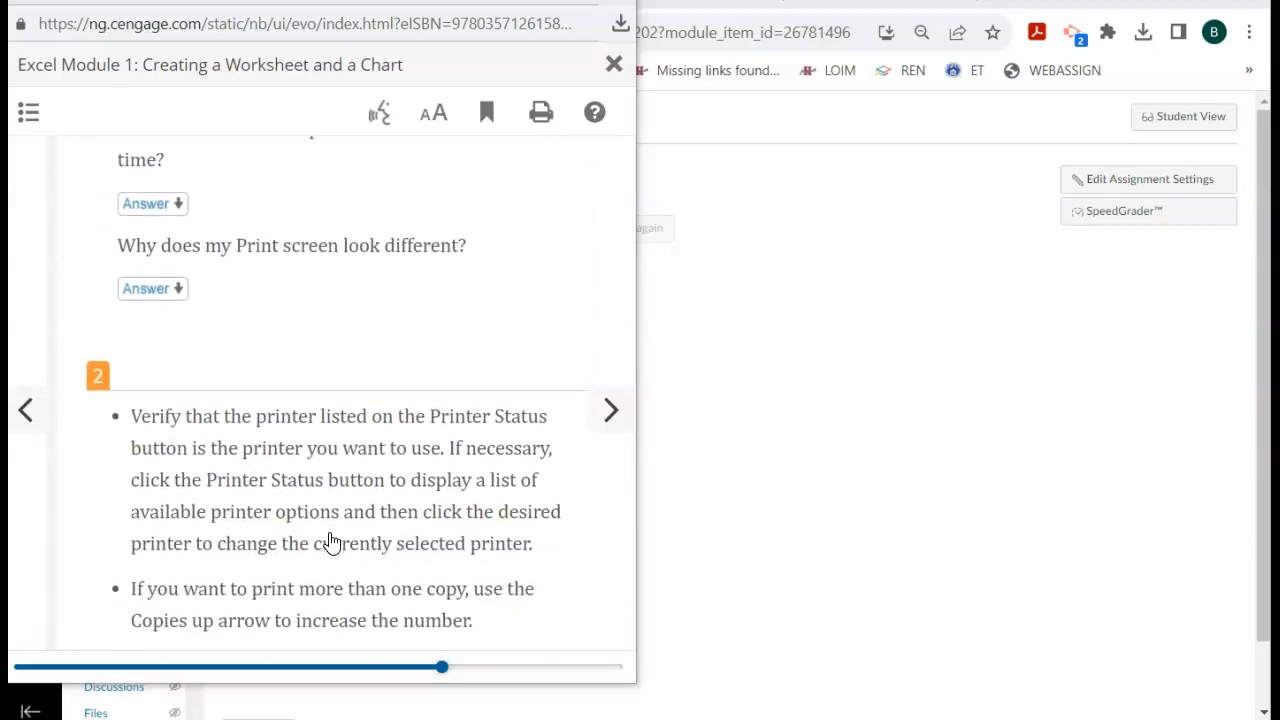
scroll(332, 541, "down", 3)
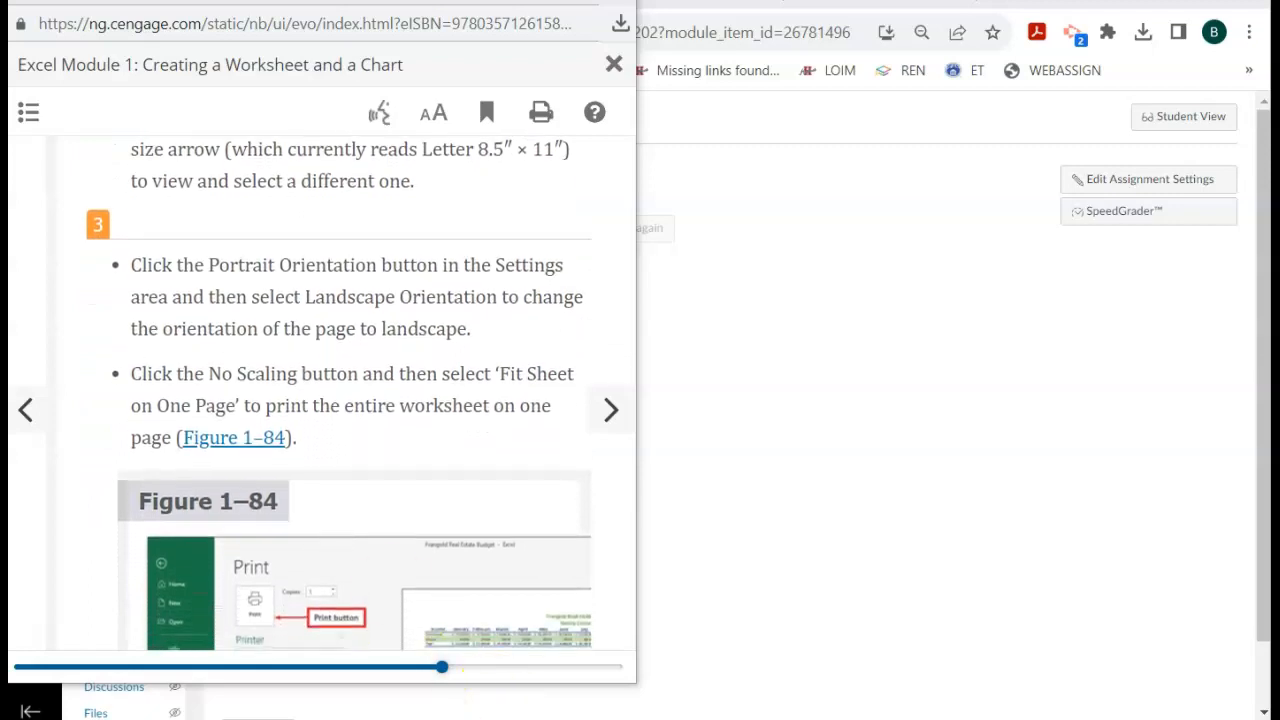
Switch to the saved Frangold budget workbook in Excel and display its print settings and preview
left_click(507, 663)
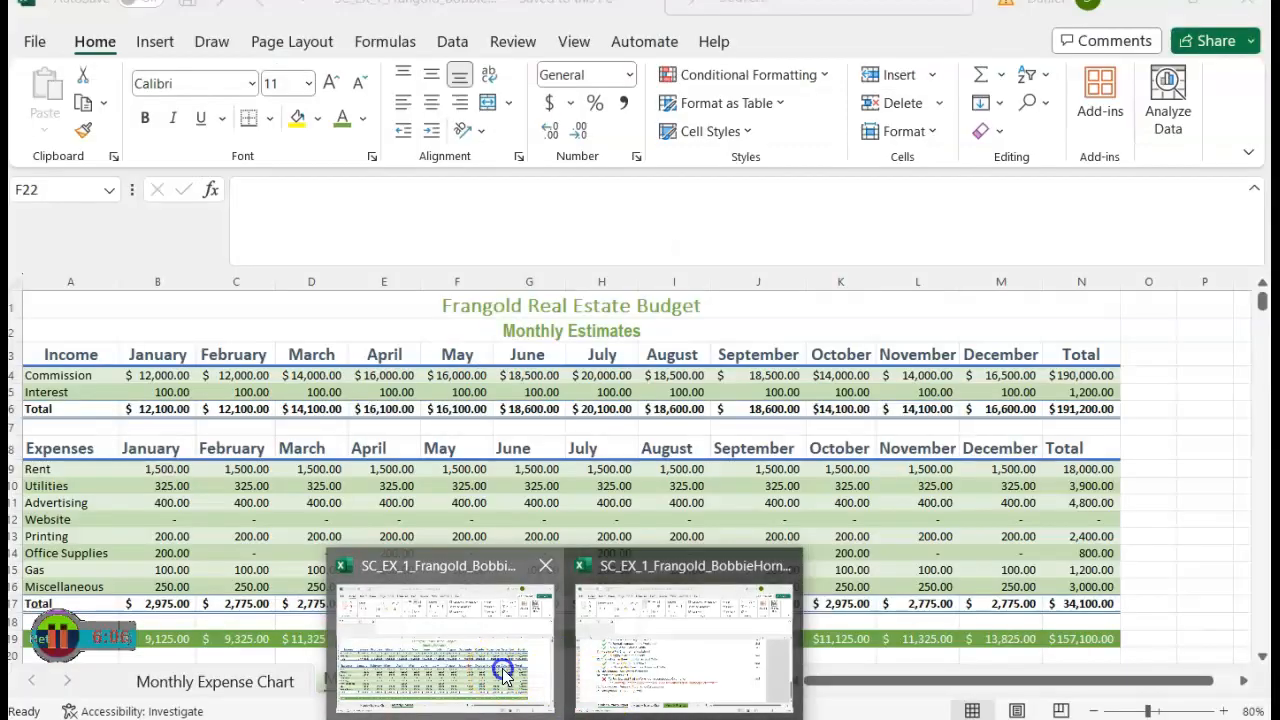
left_click(34, 42)
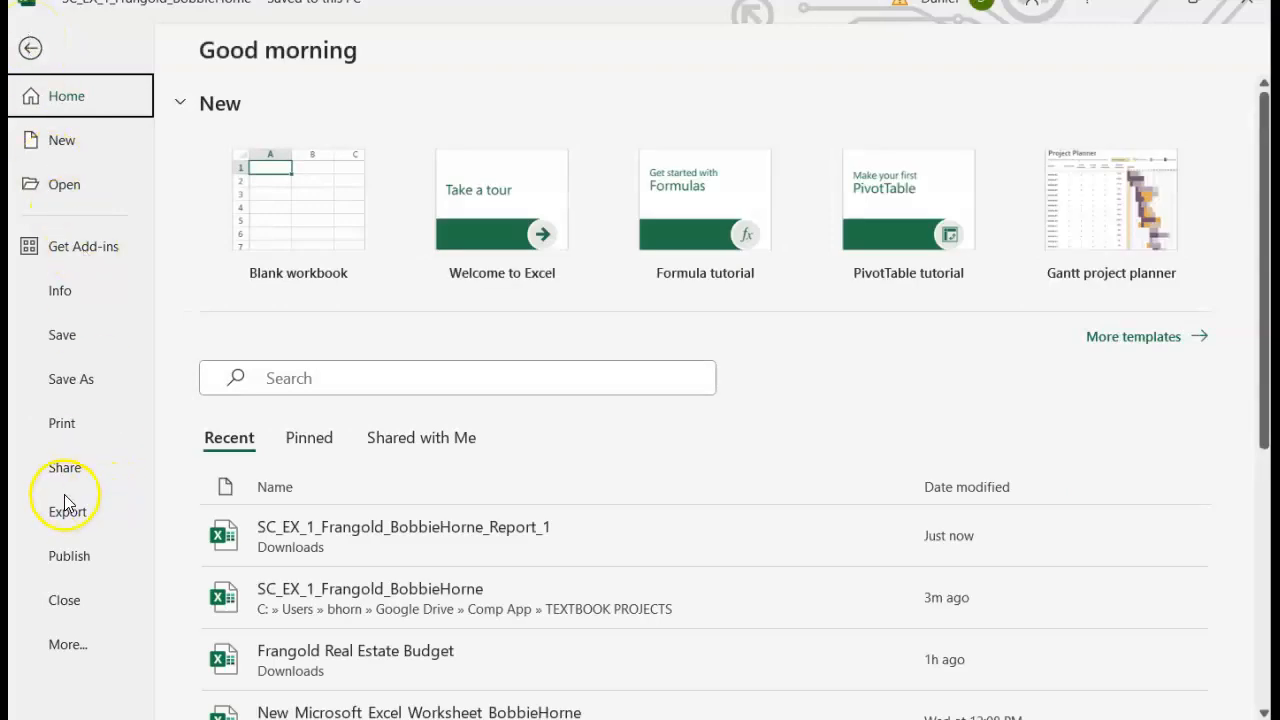
left_click(62, 424)
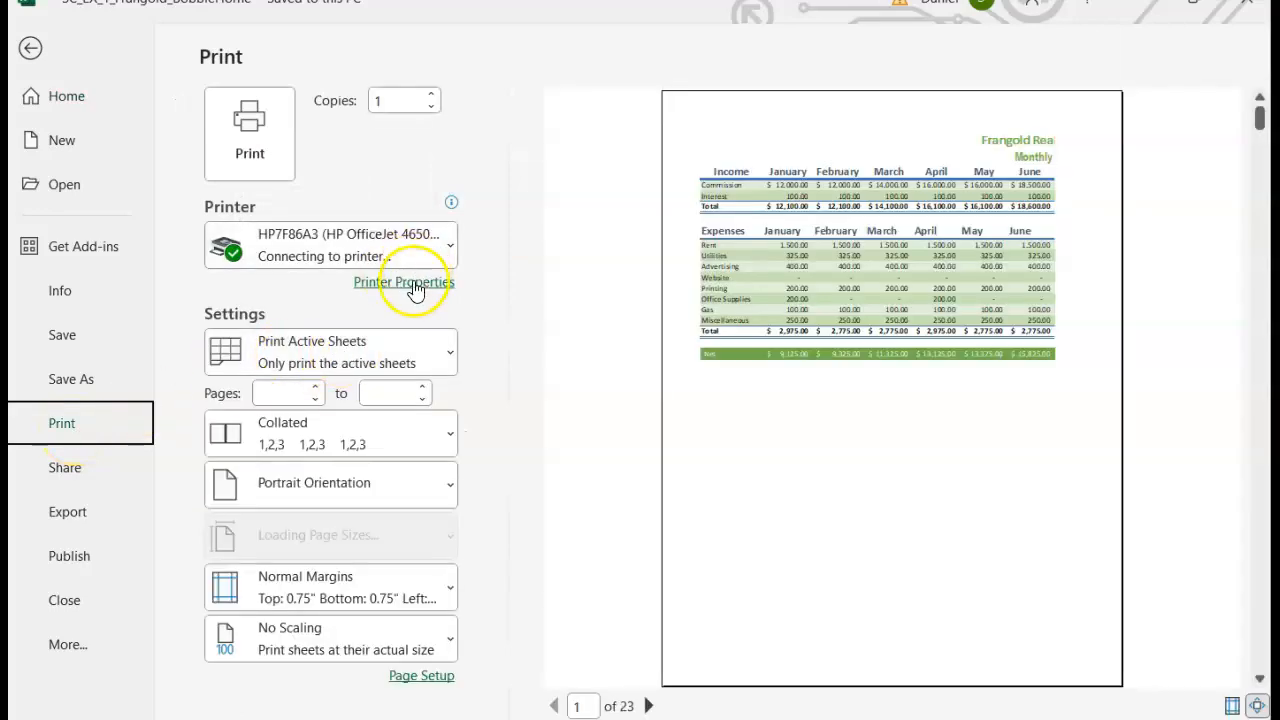
Set the HP OfficeJet printer's layout orientation to Landscape in its document properties and preview the second page
left_click(410, 286)
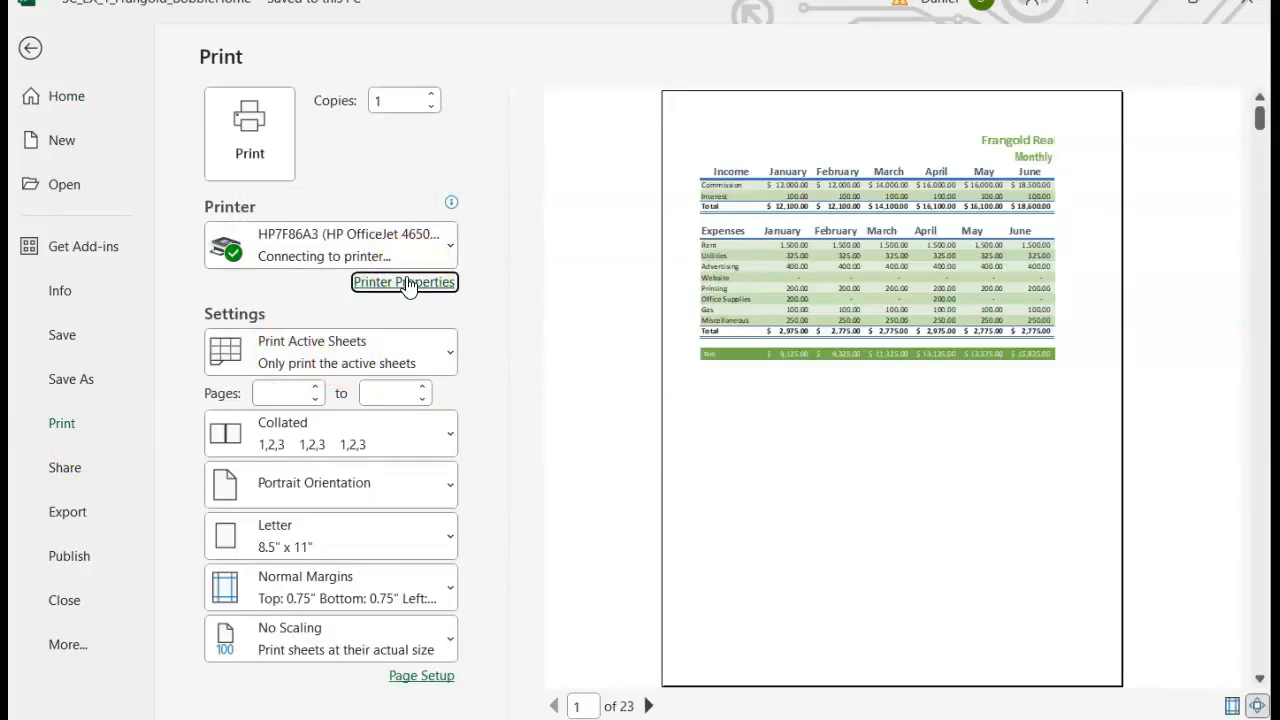
left_click(408, 285)
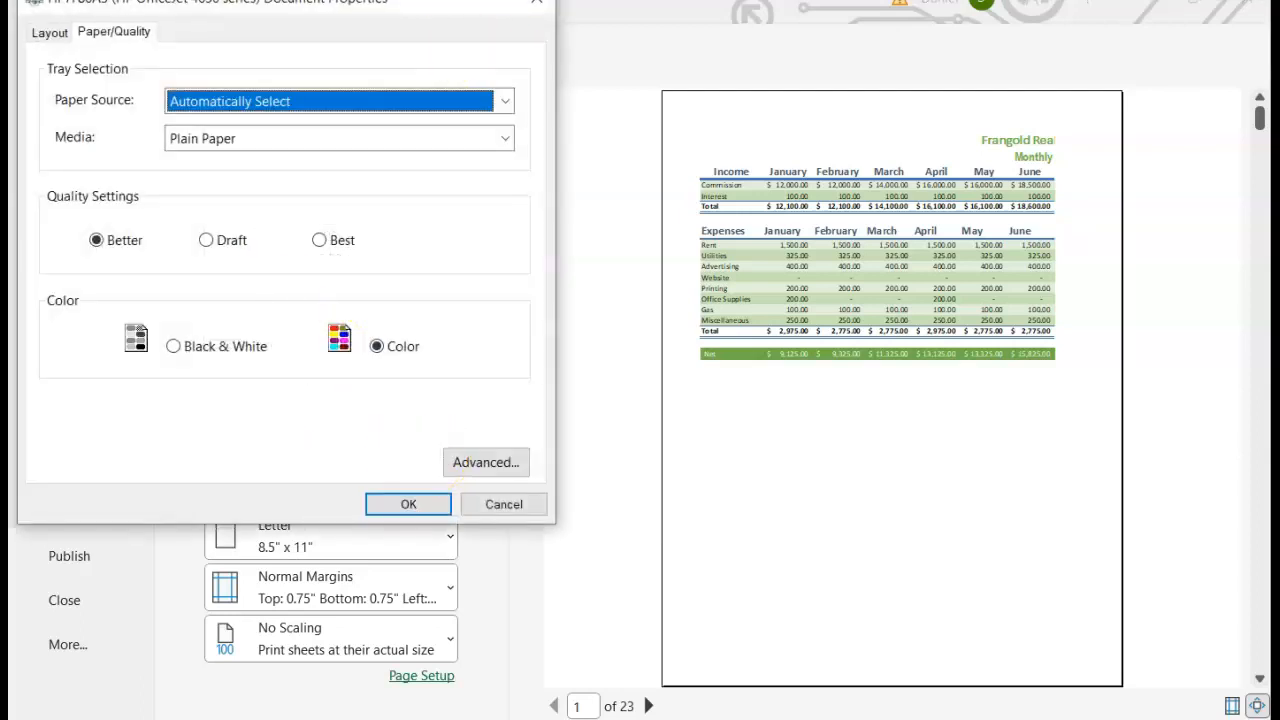
left_click(50, 32)
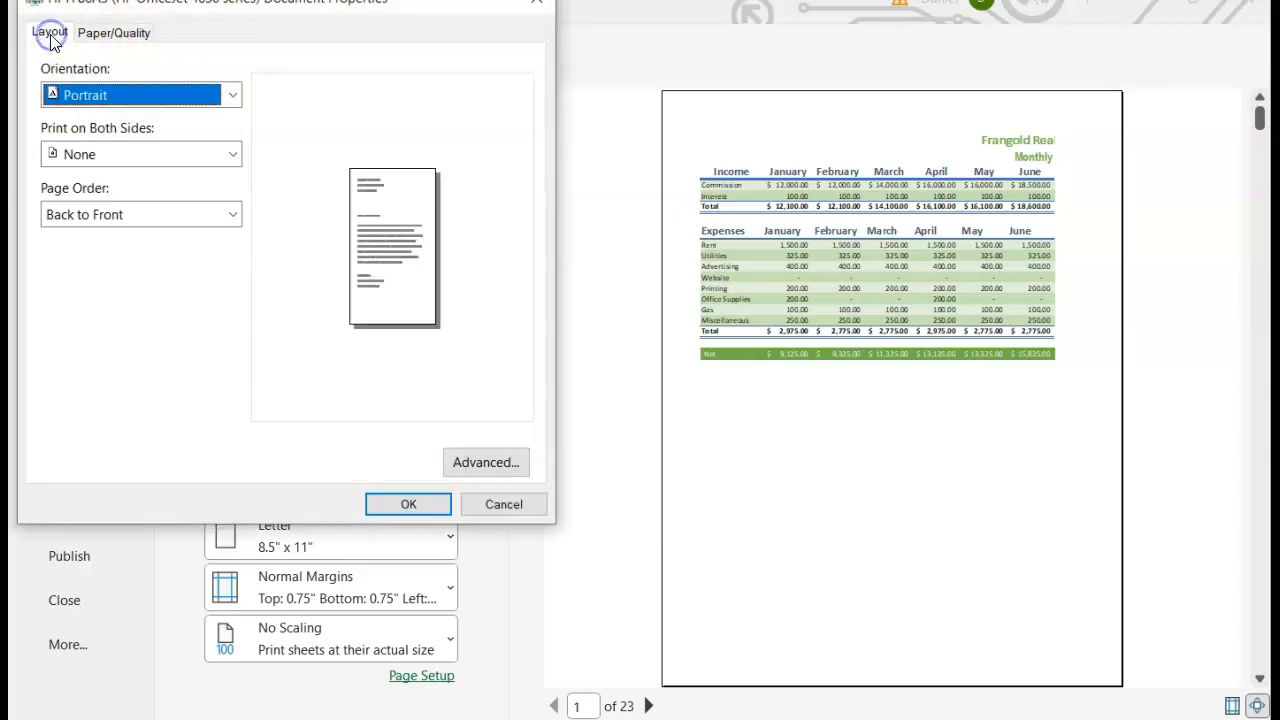
left_click(221, 97)
left_click(175, 137)
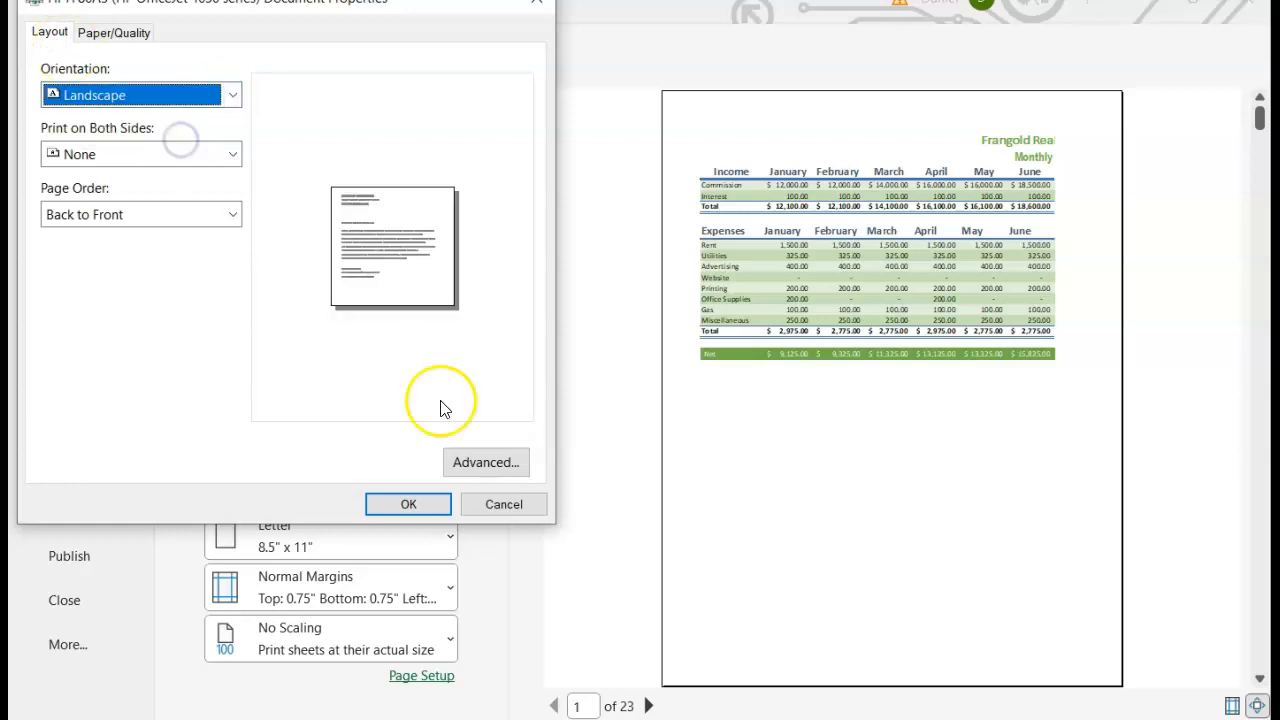
left_click(410, 504)
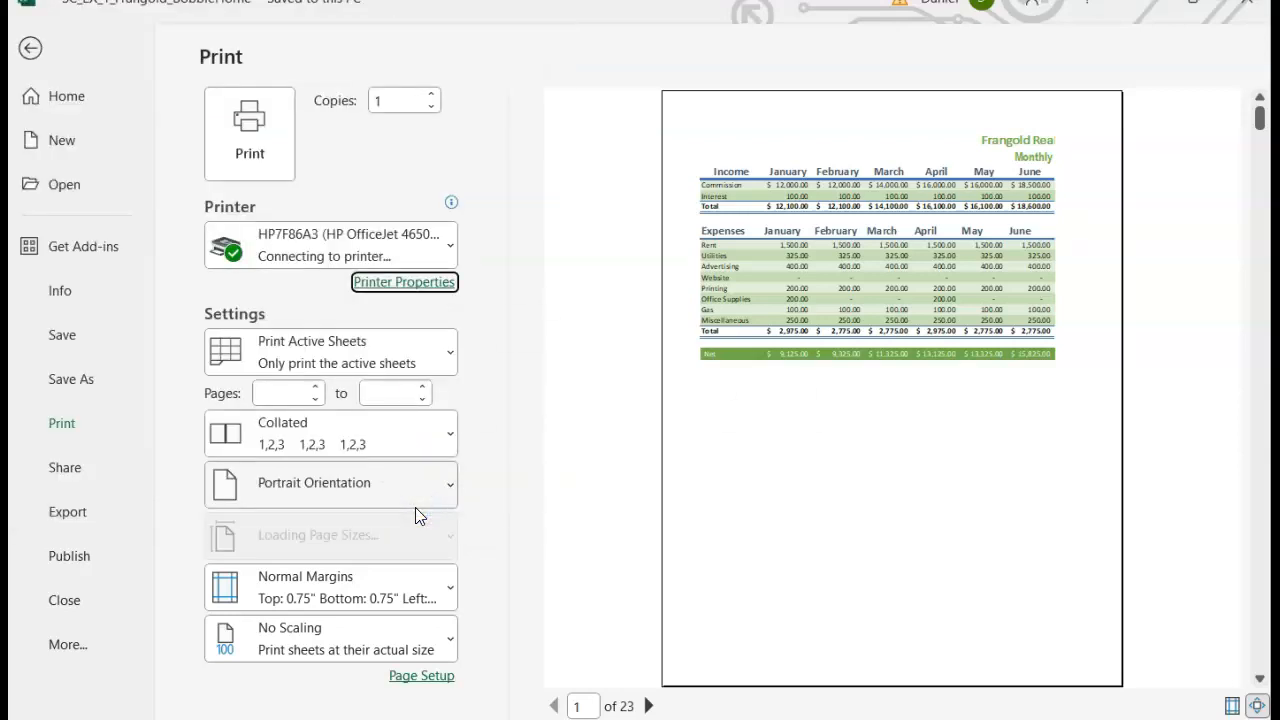
left_click(670, 455)
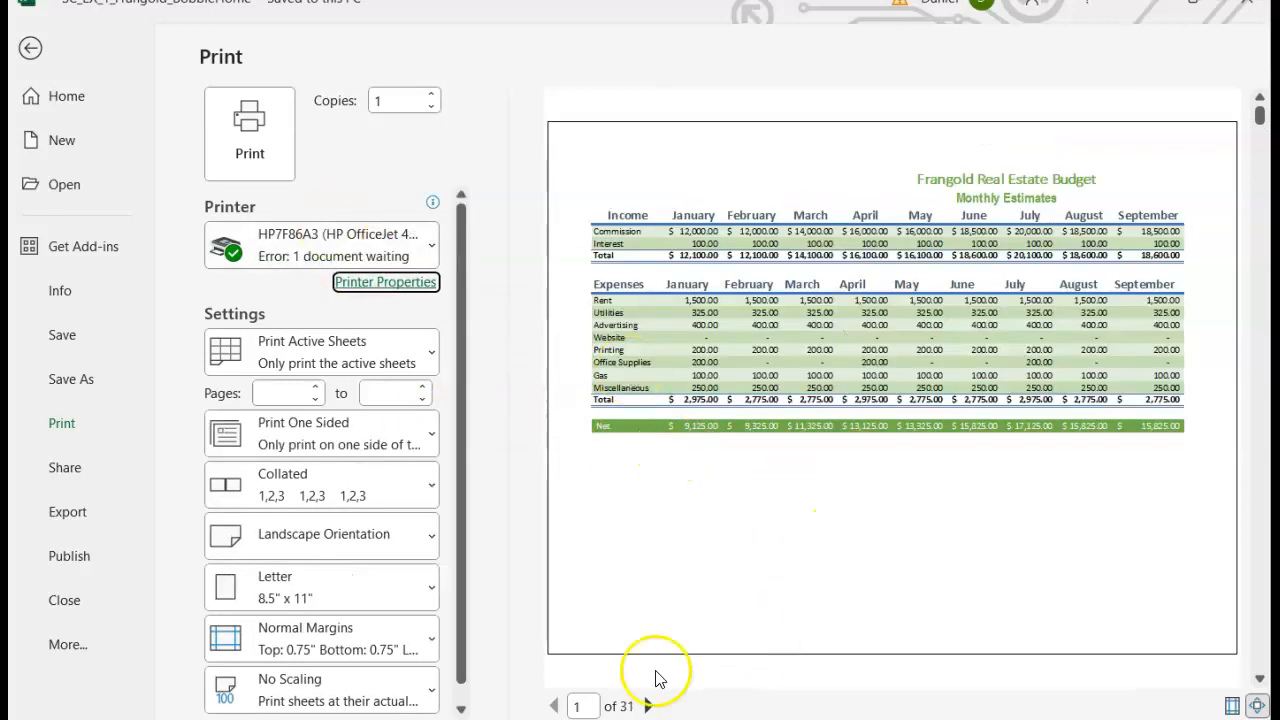
left_click(648, 706)
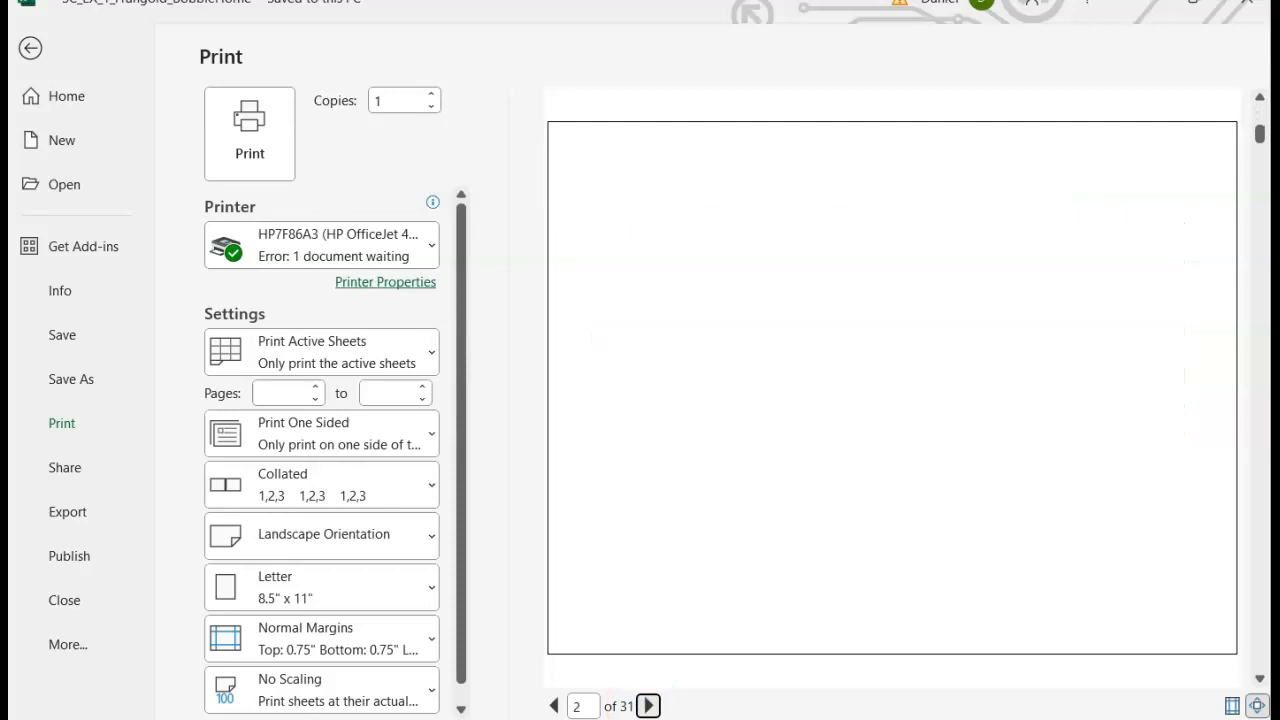
Review the textbook's print instructions on choosing the printer, copies, paper size, orientation and scaling, including Figure 1–83
left_click(571, 651)
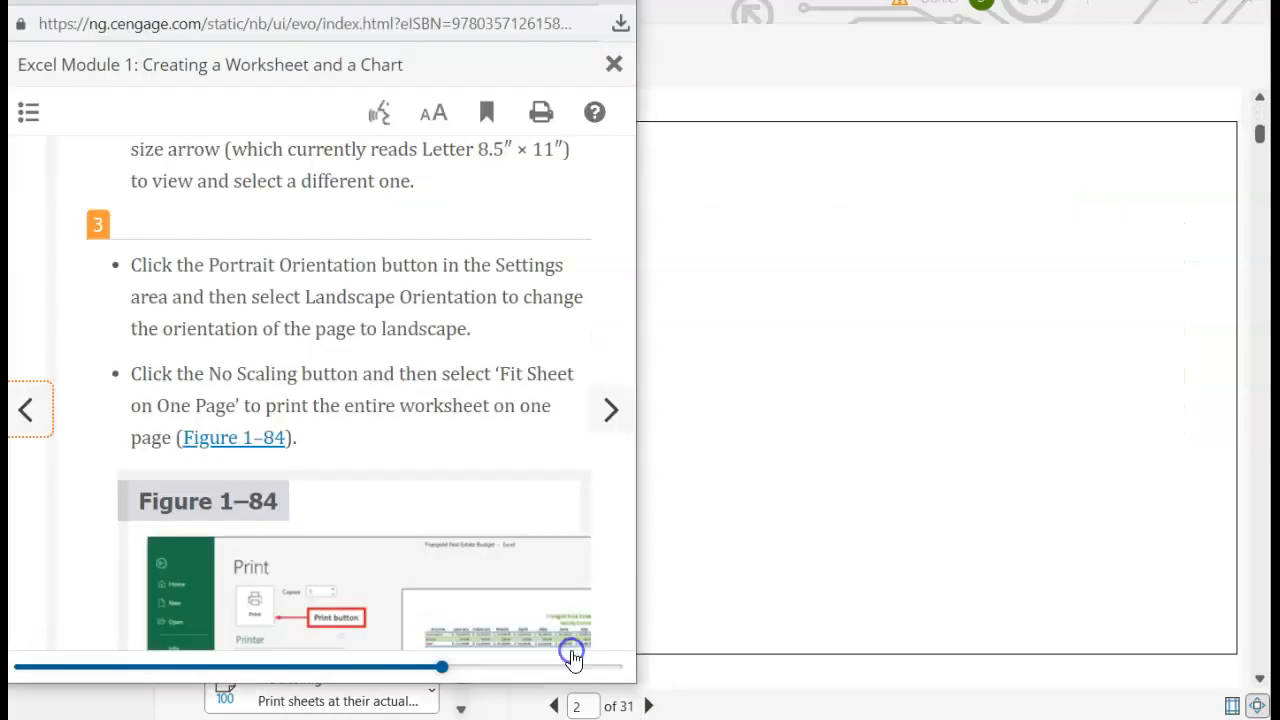
scroll(287, 444, "up", 1)
scroll(287, 444, "down", 1)
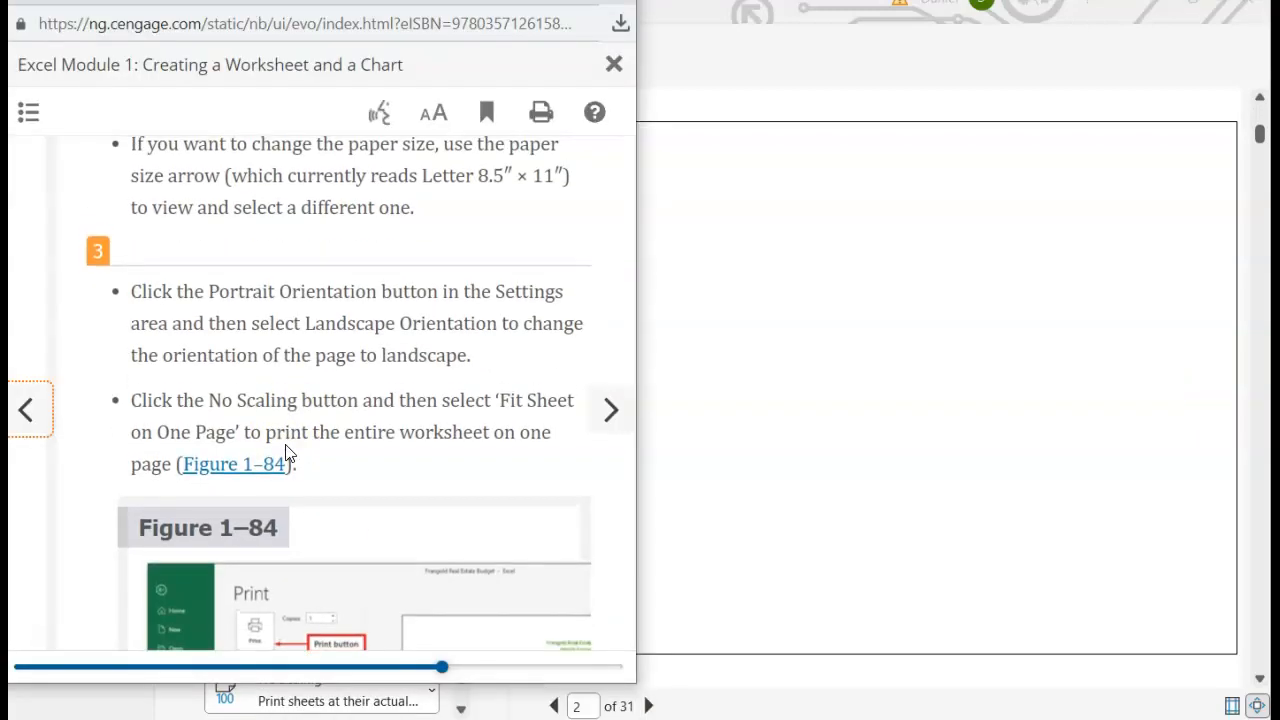
scroll(287, 450, "up", 2)
scroll(287, 452, "up", 5)
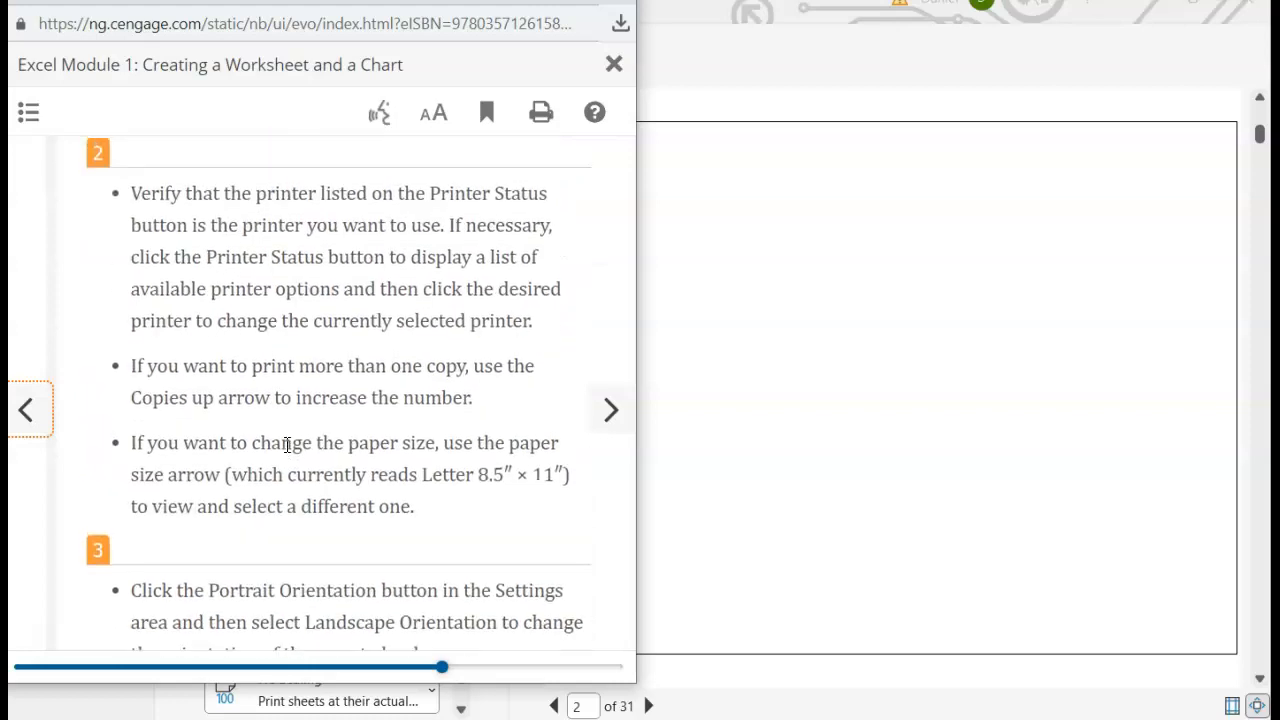
scroll(285, 453, "up", 7)
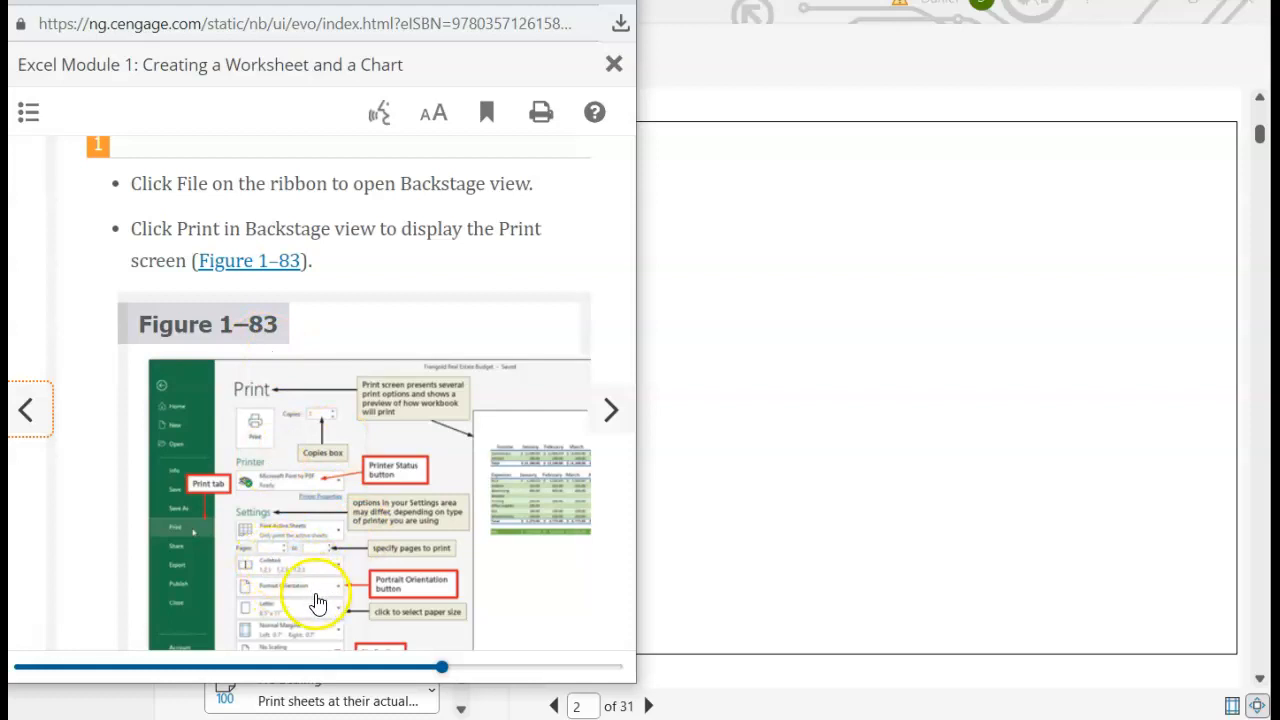
Return to Excel's print settings and change the page orientation to Portrait and back to Landscape
left_click(800, 512)
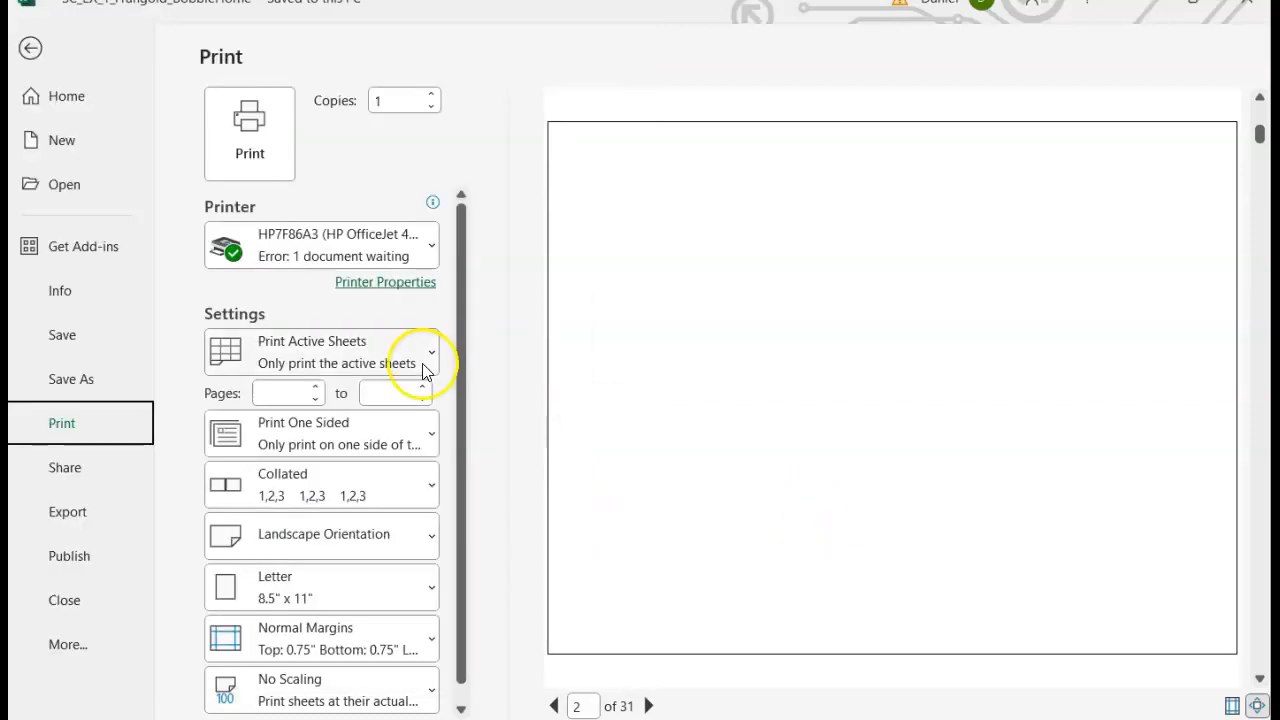
left_click(416, 549)
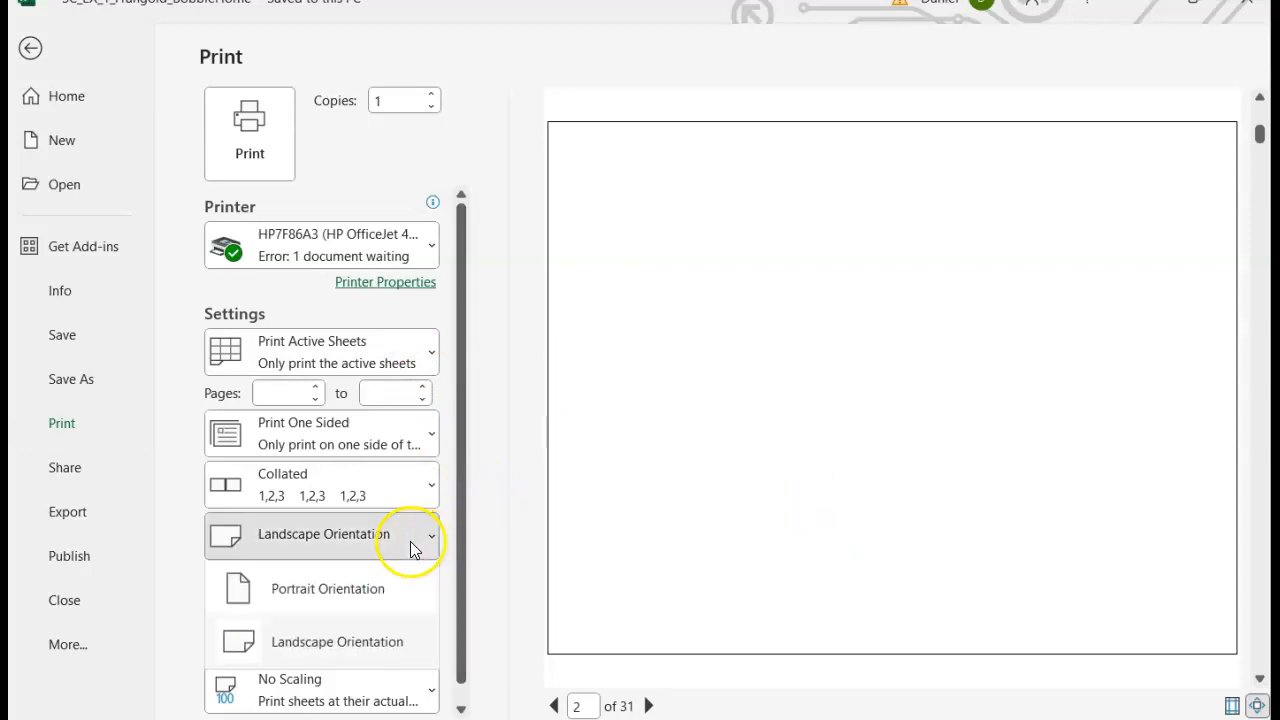
left_click(314, 624)
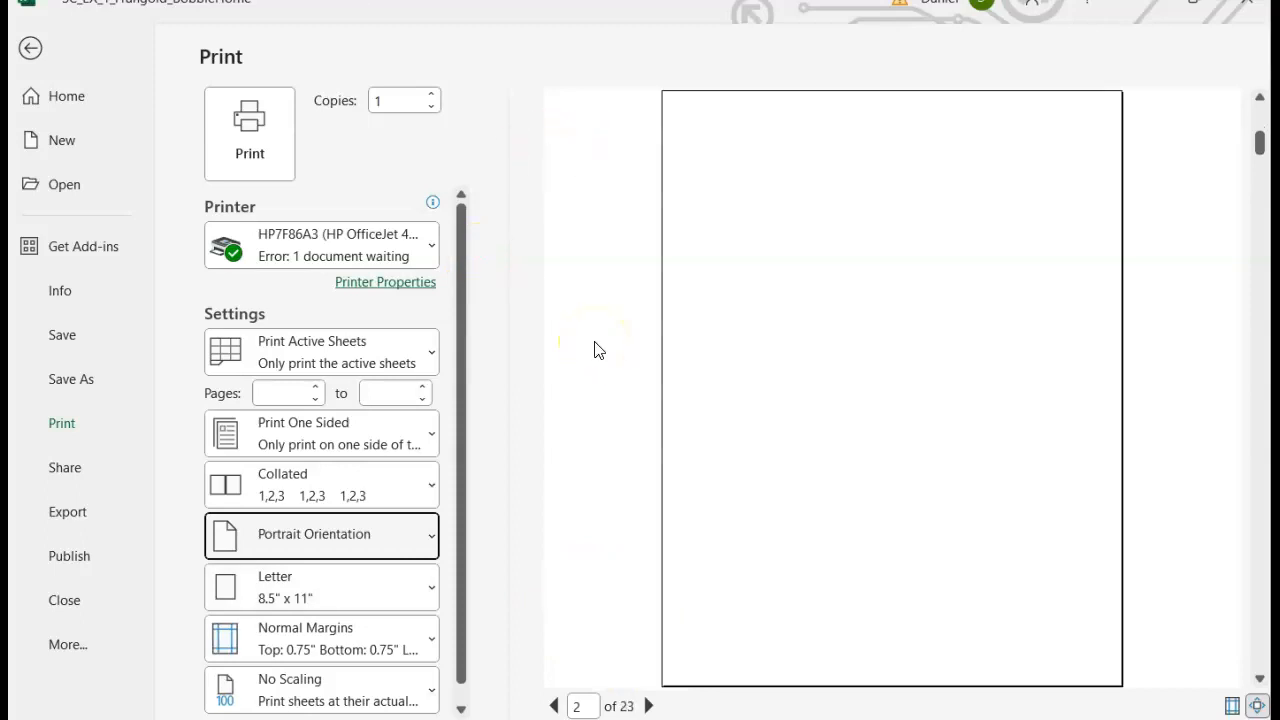
left_click(400, 548)
left_click(337, 643)
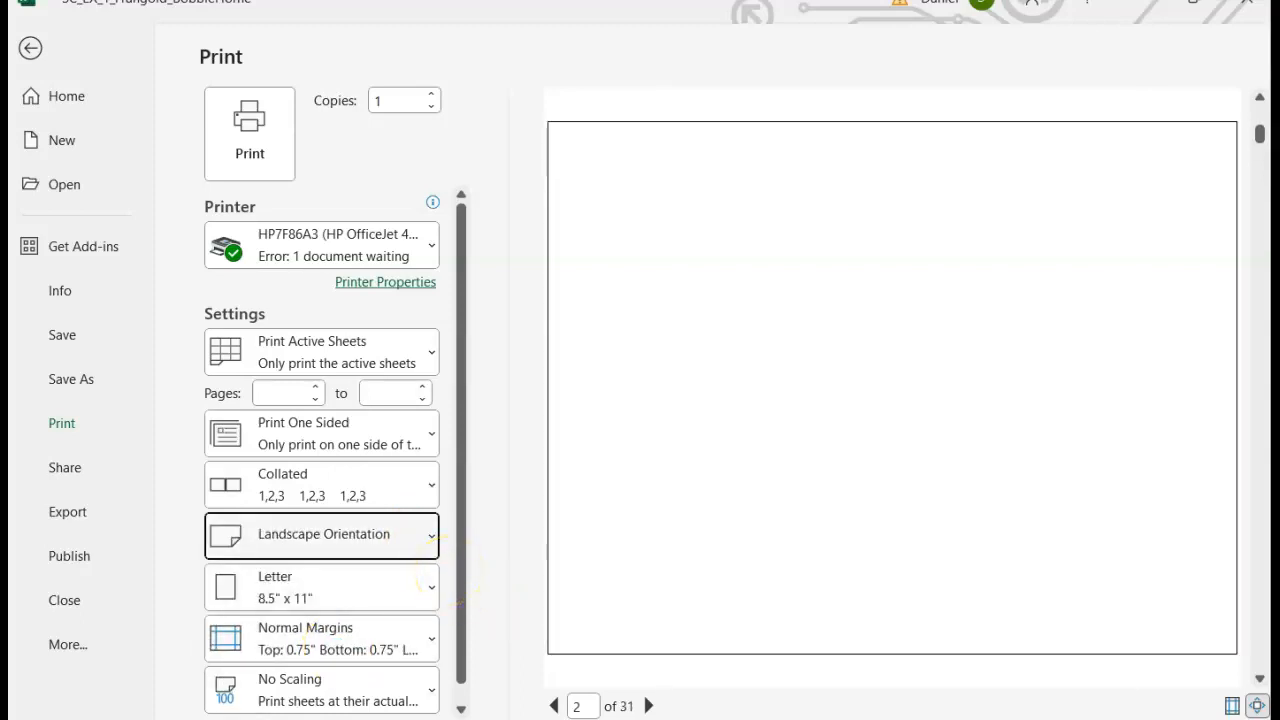
Read the textbook's step 3 on landscape orientation and the Fit Sheet on One Page scaling, with Figure 1–84
mouse_move(455, 719)
left_click(580, 640)
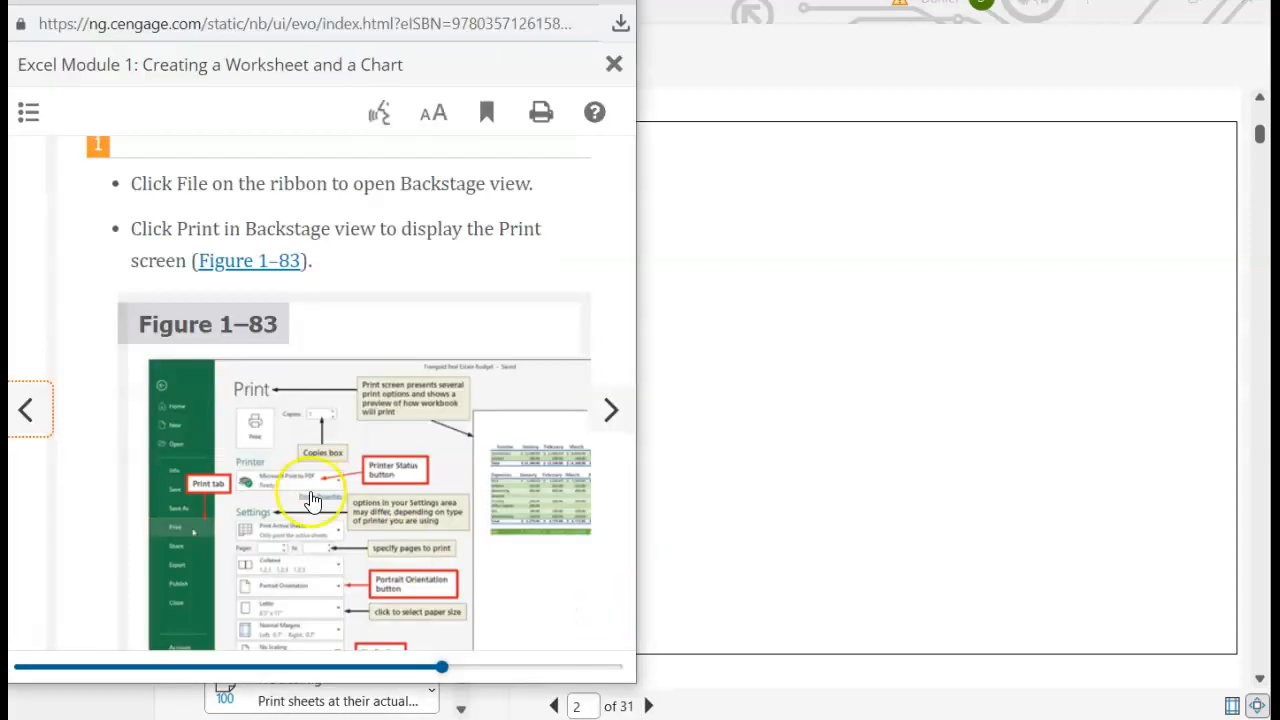
scroll(312, 498, "down", 6)
scroll(312, 491, "down", 4)
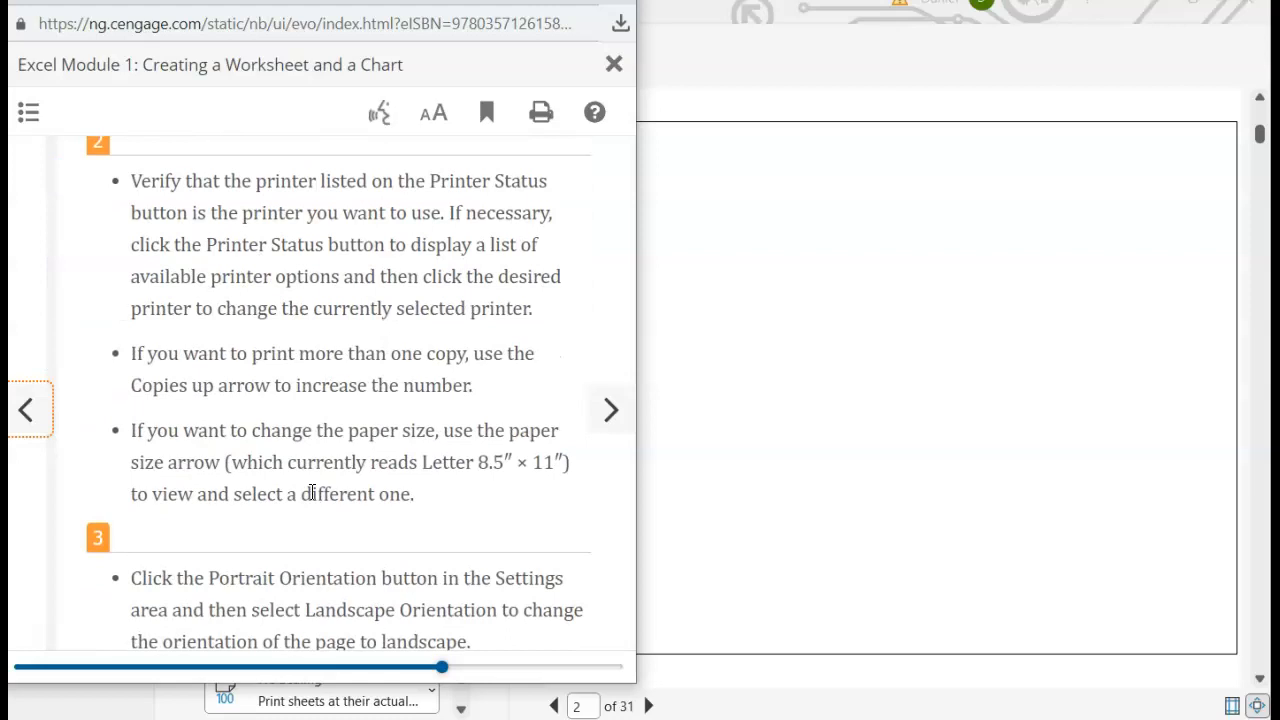
scroll(312, 491, "down", 3)
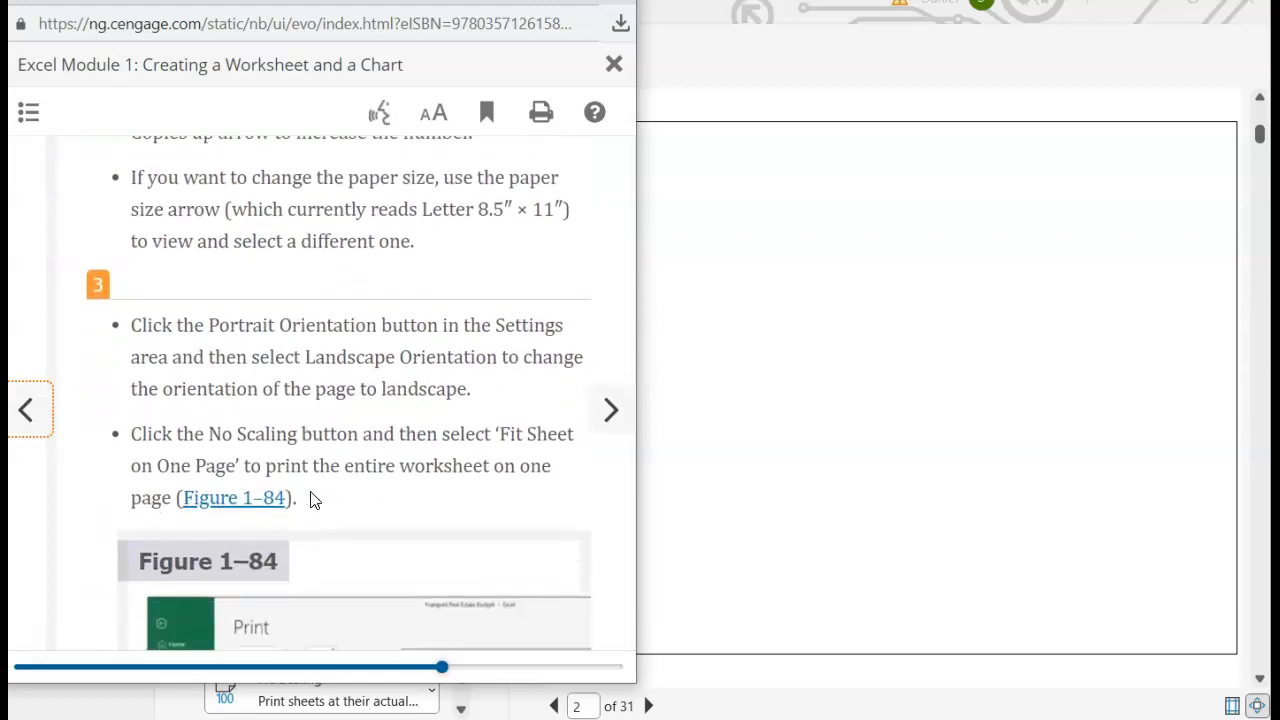
scroll(313, 500, "down", 3)
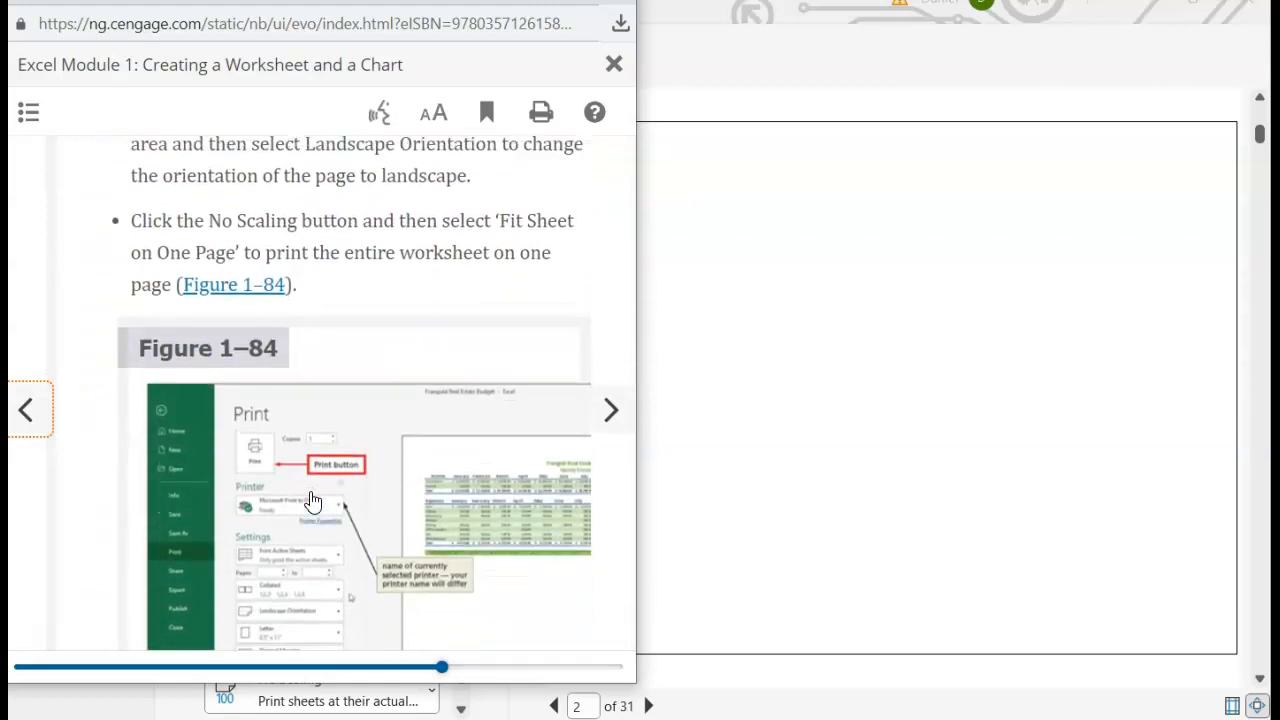
scroll(312, 500, "up", 1)
Switch back to Excel's print settings and review the available orientation and scaling options
left_click(857, 421)
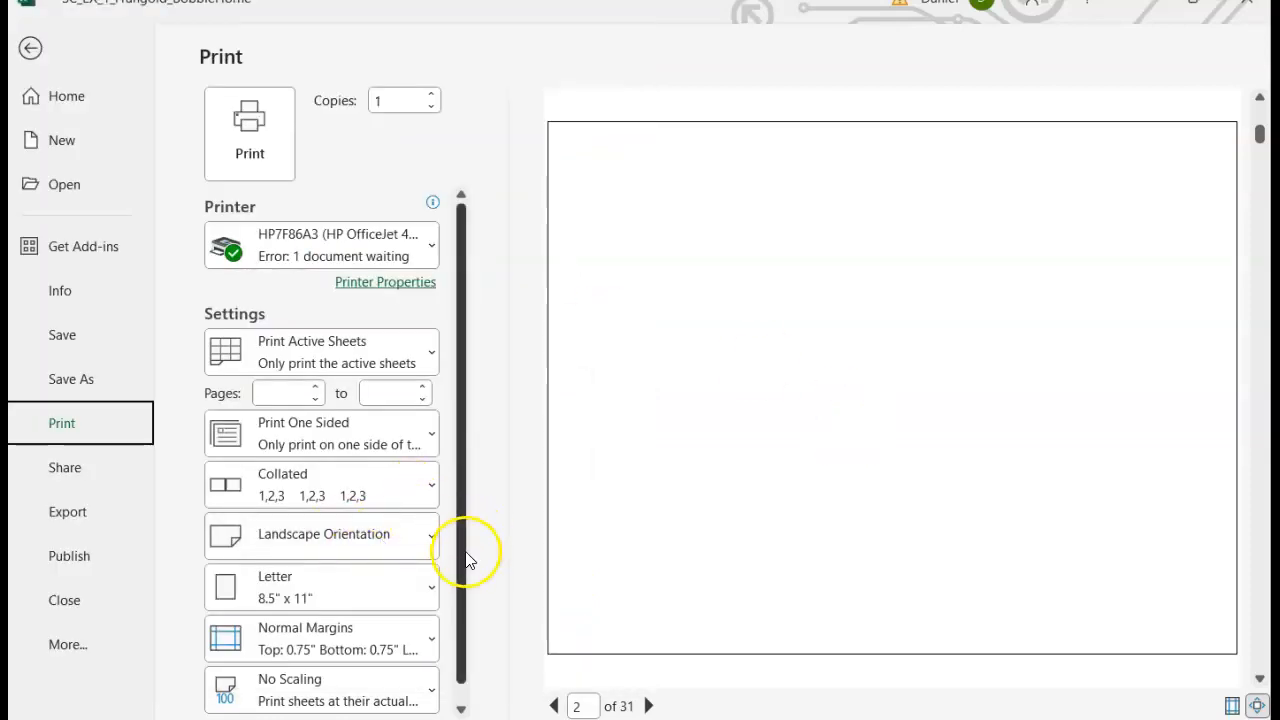
scroll(467, 560, "down", 1)
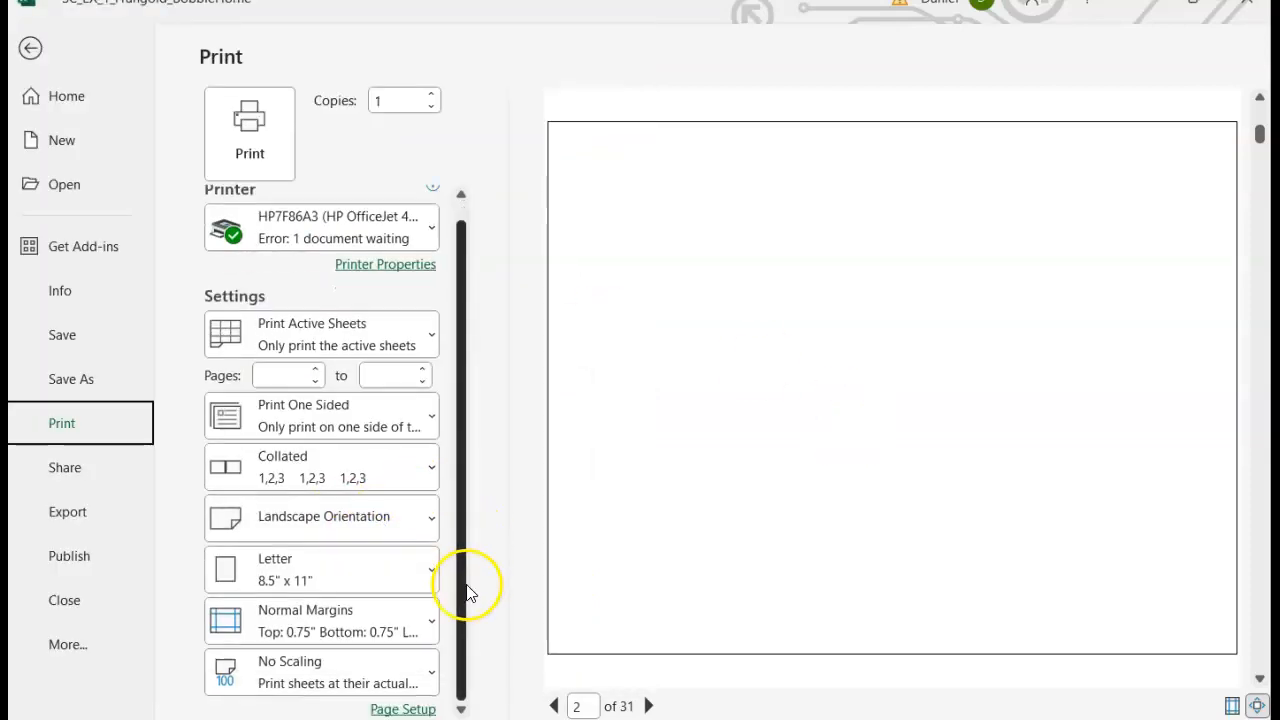
left_click(421, 524)
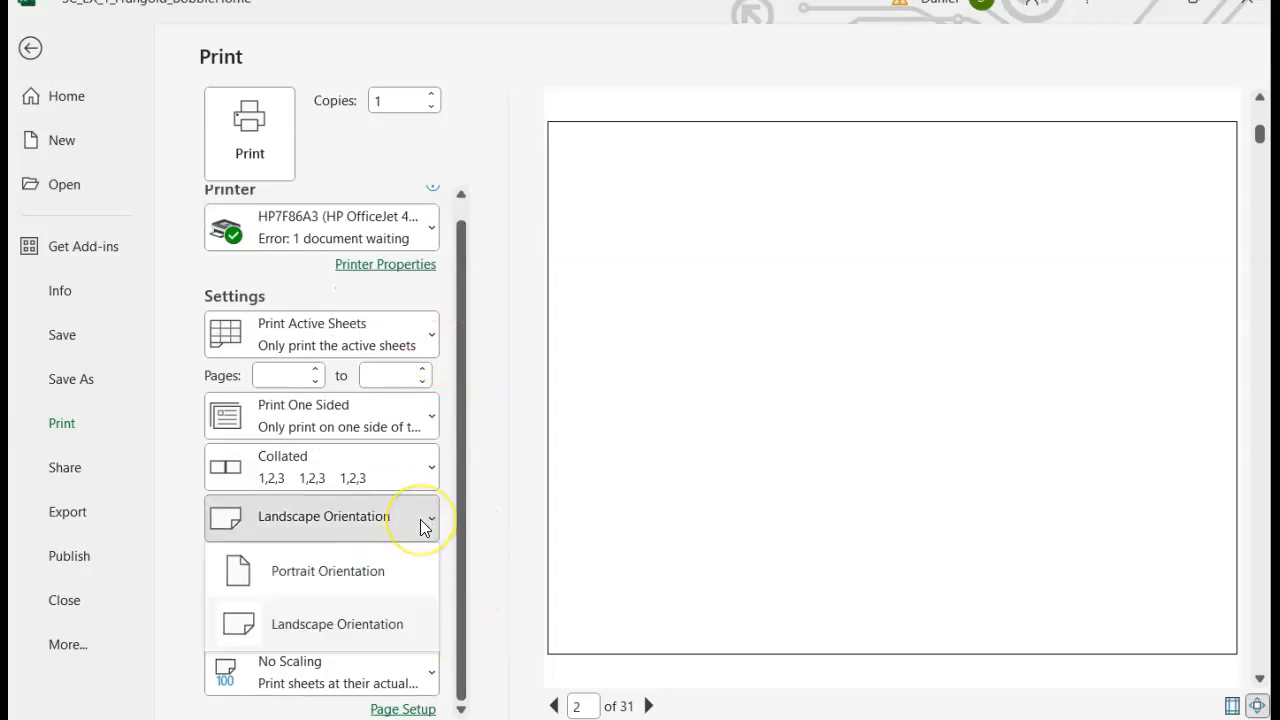
left_click(503, 537)
left_click(409, 677)
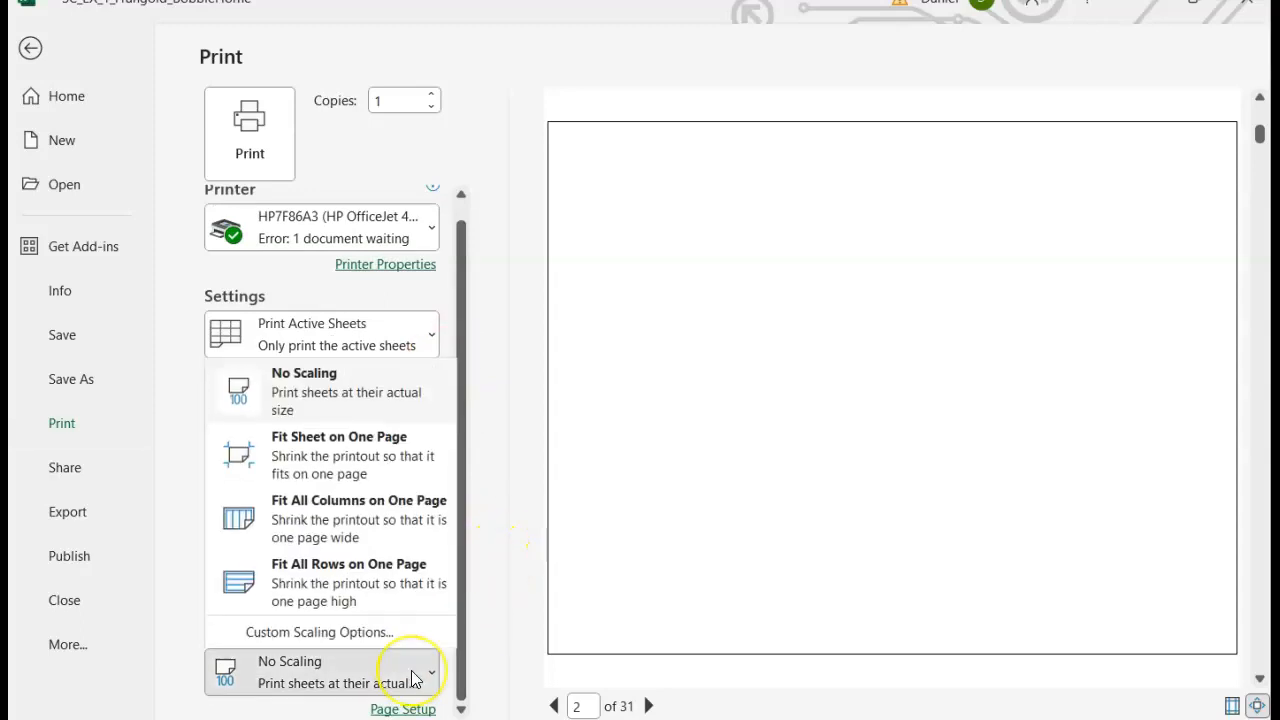
left_click(411, 679)
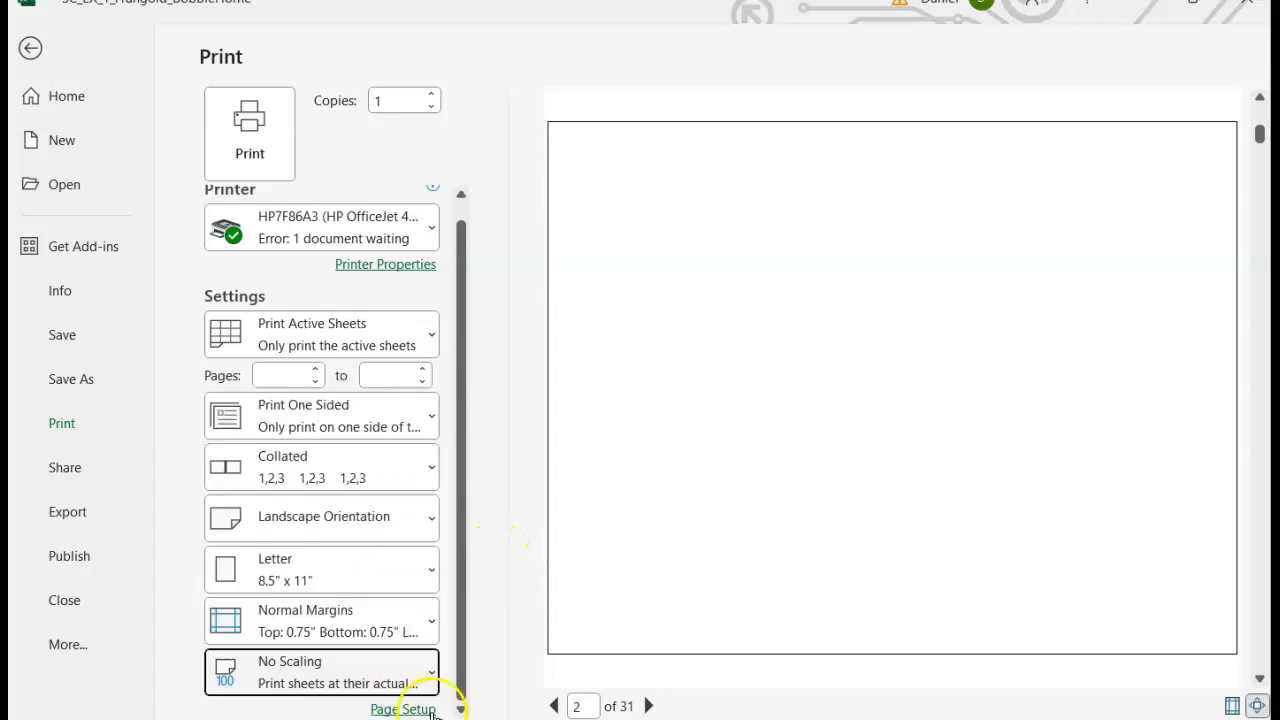
left_click(540, 683)
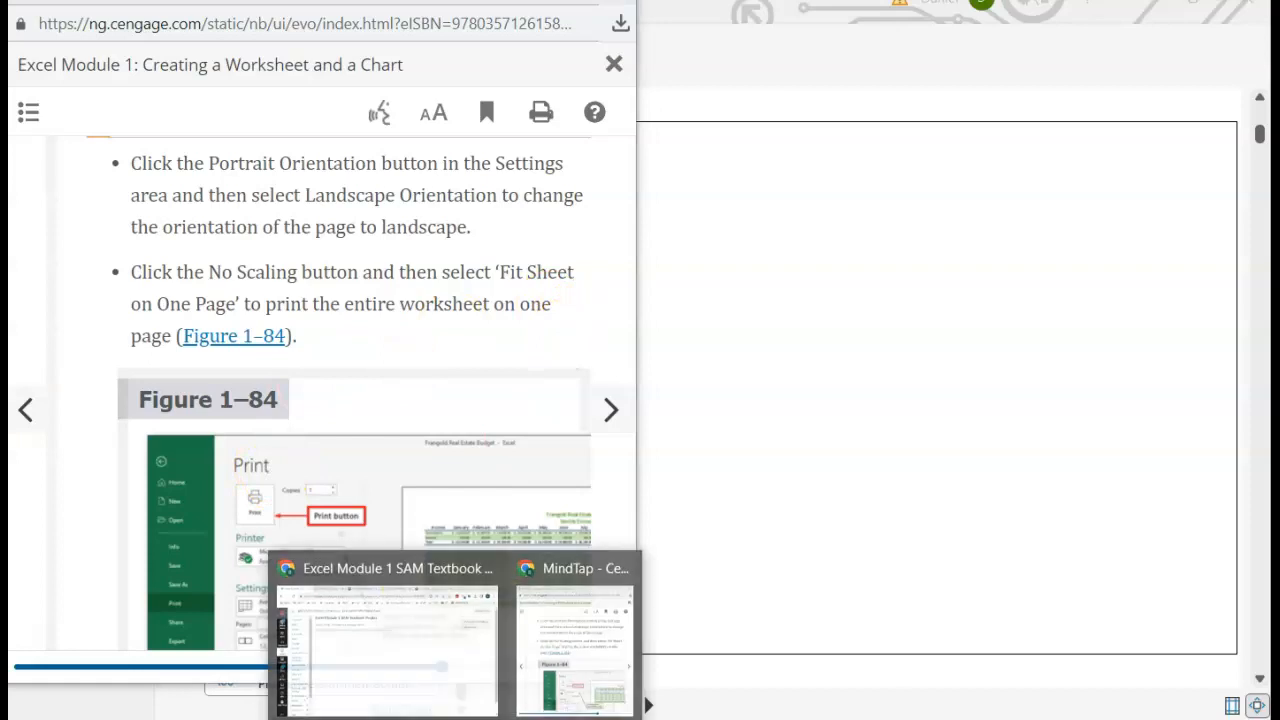
left_click(405, 688)
mouse_move(643, 677)
left_click(694, 671)
left_click(452, 677)
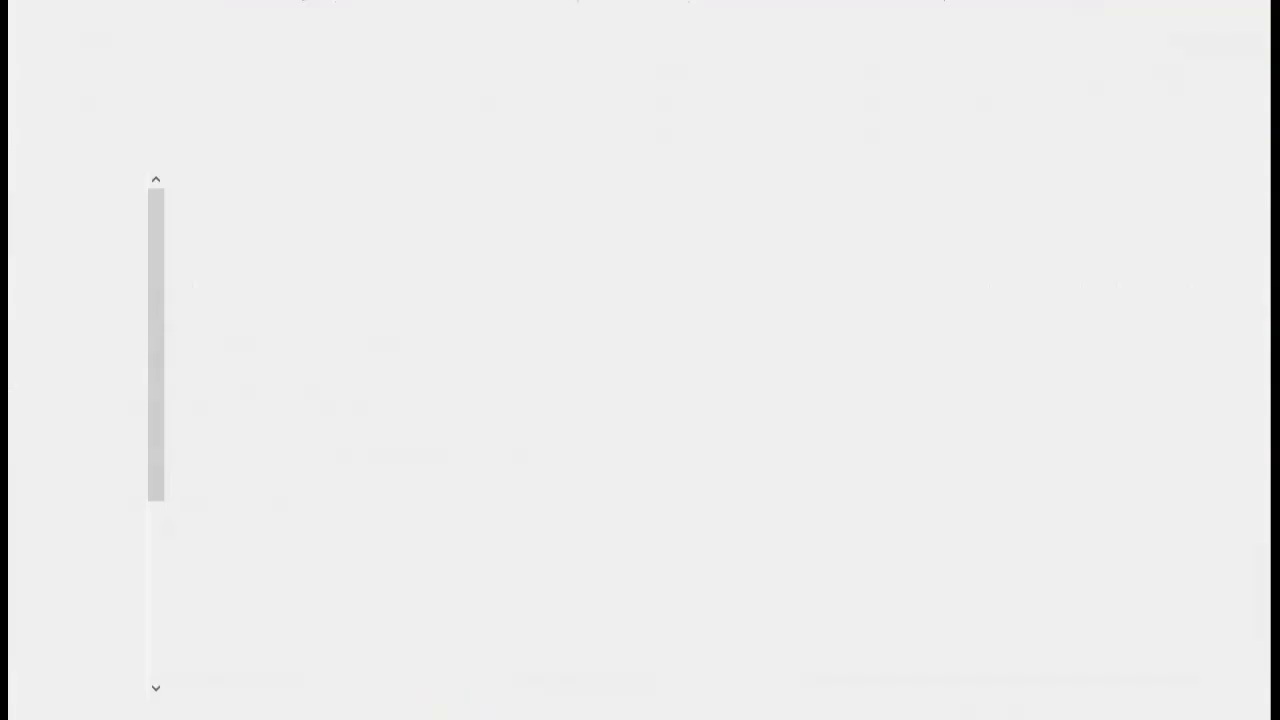
mouse_move(537, 698)
left_click(503, 683)
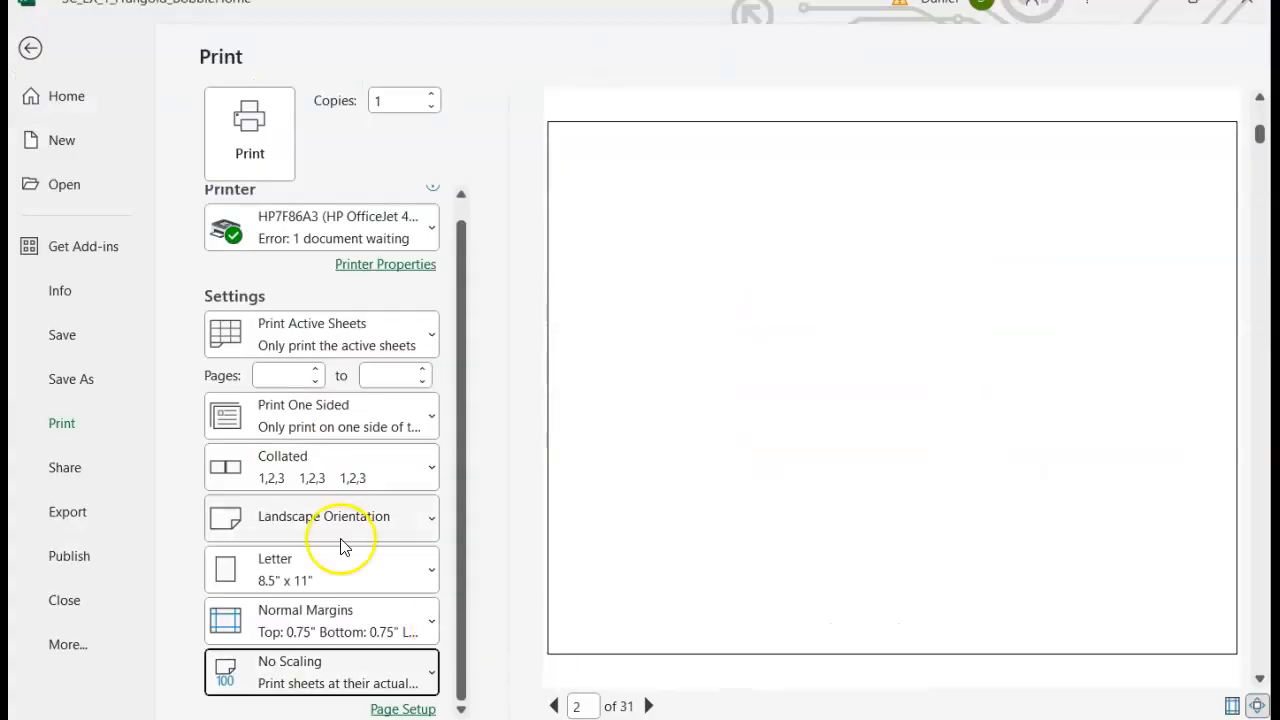
Set the print scaling to Fit Sheet on One Page and preview the first page
left_click(410, 670)
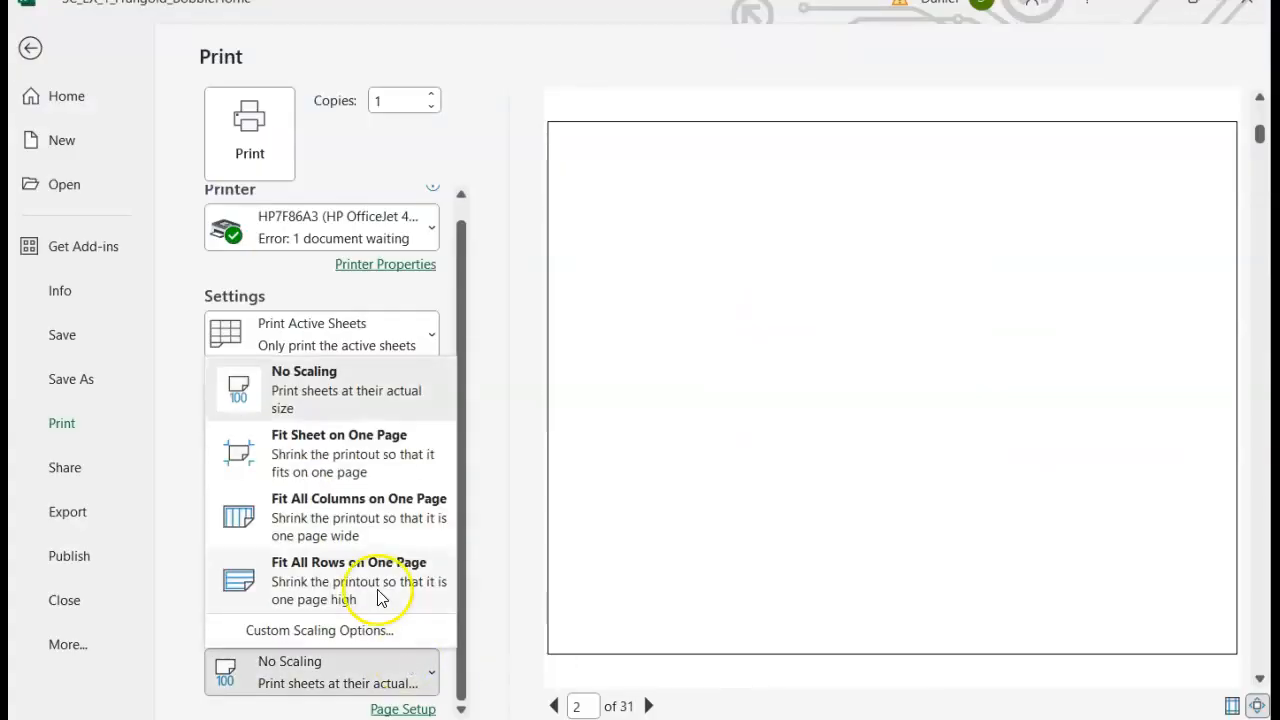
left_click(323, 459)
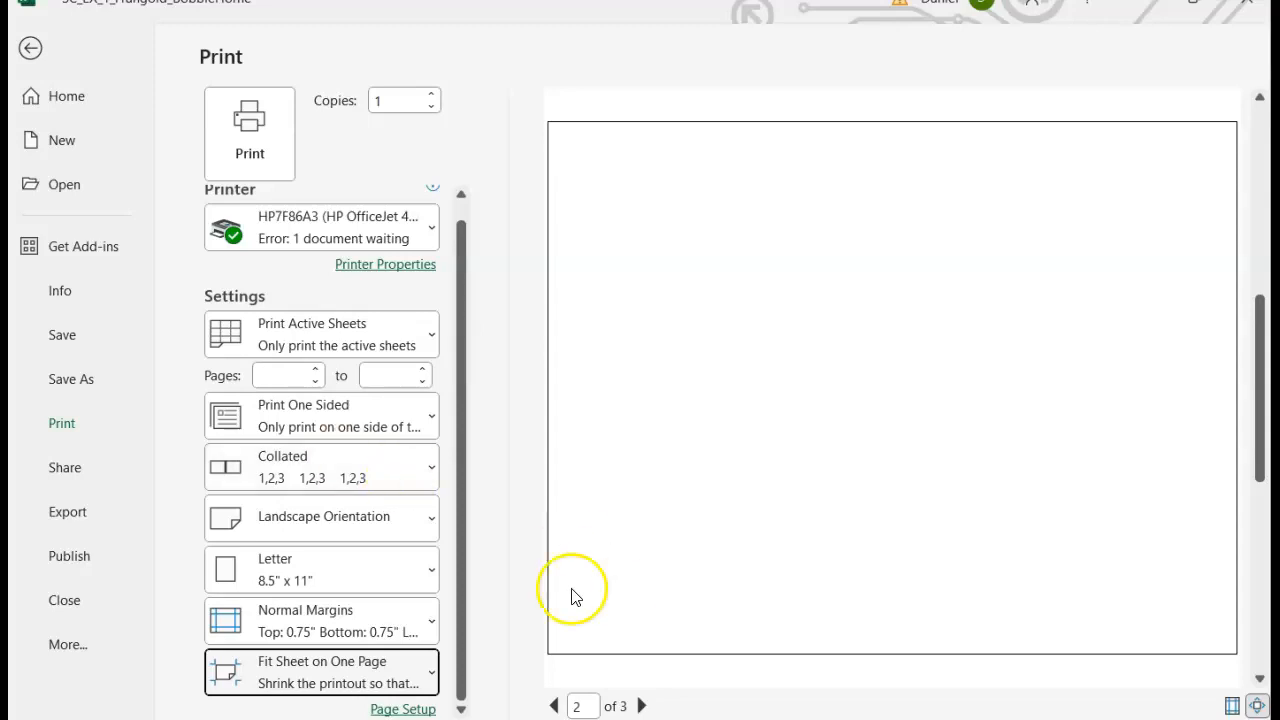
left_click(555, 706)
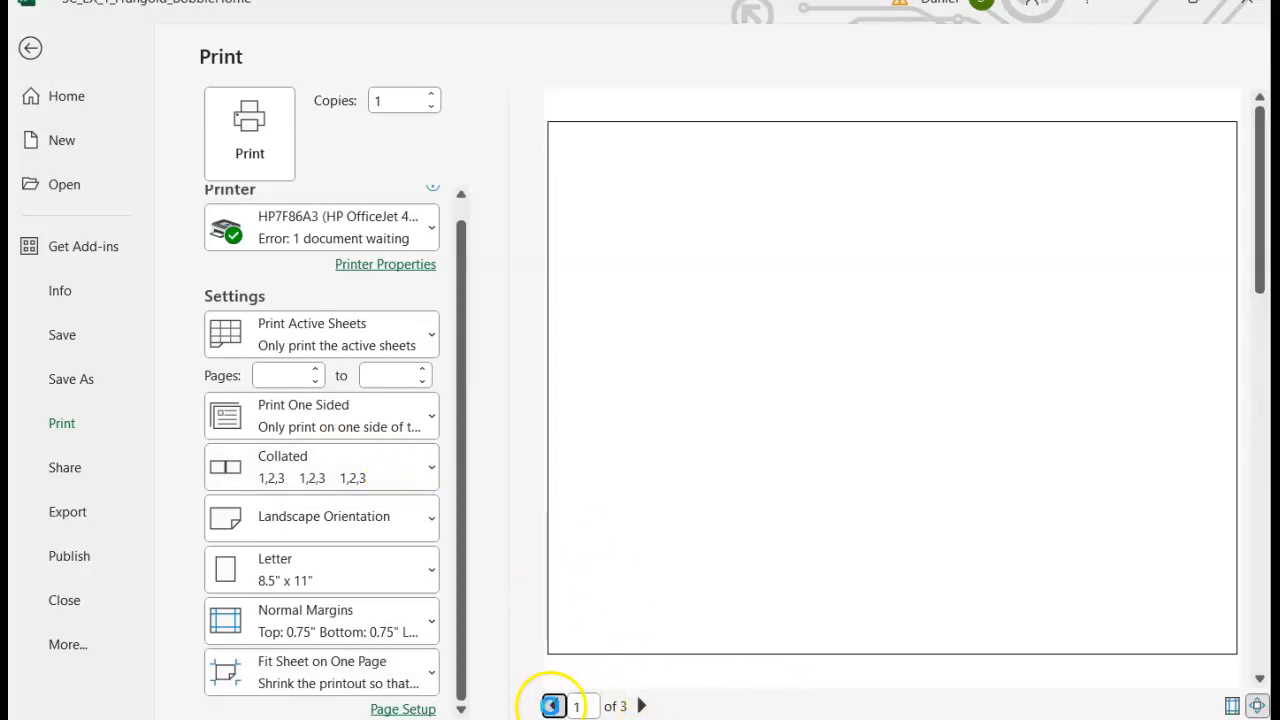
left_click(633, 183)
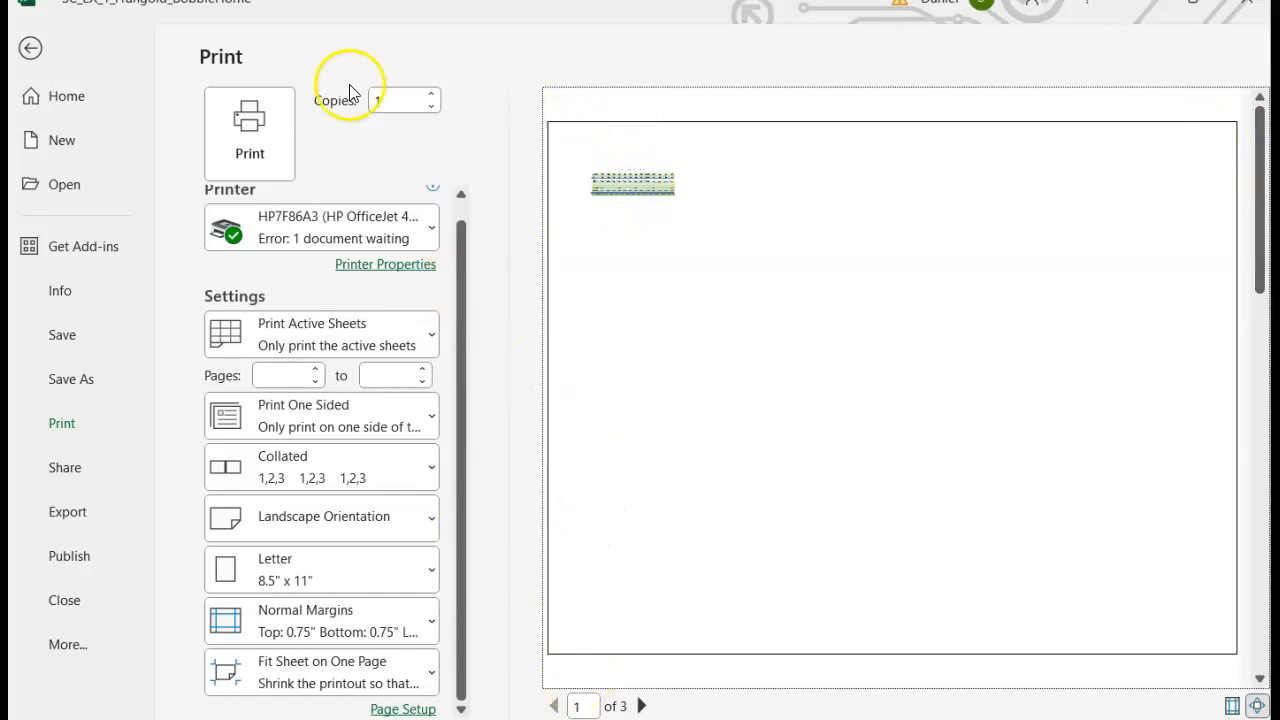
Leave the print view and examine the extent of the data on the Monthly Finances worksheet
left_click(82, 103)
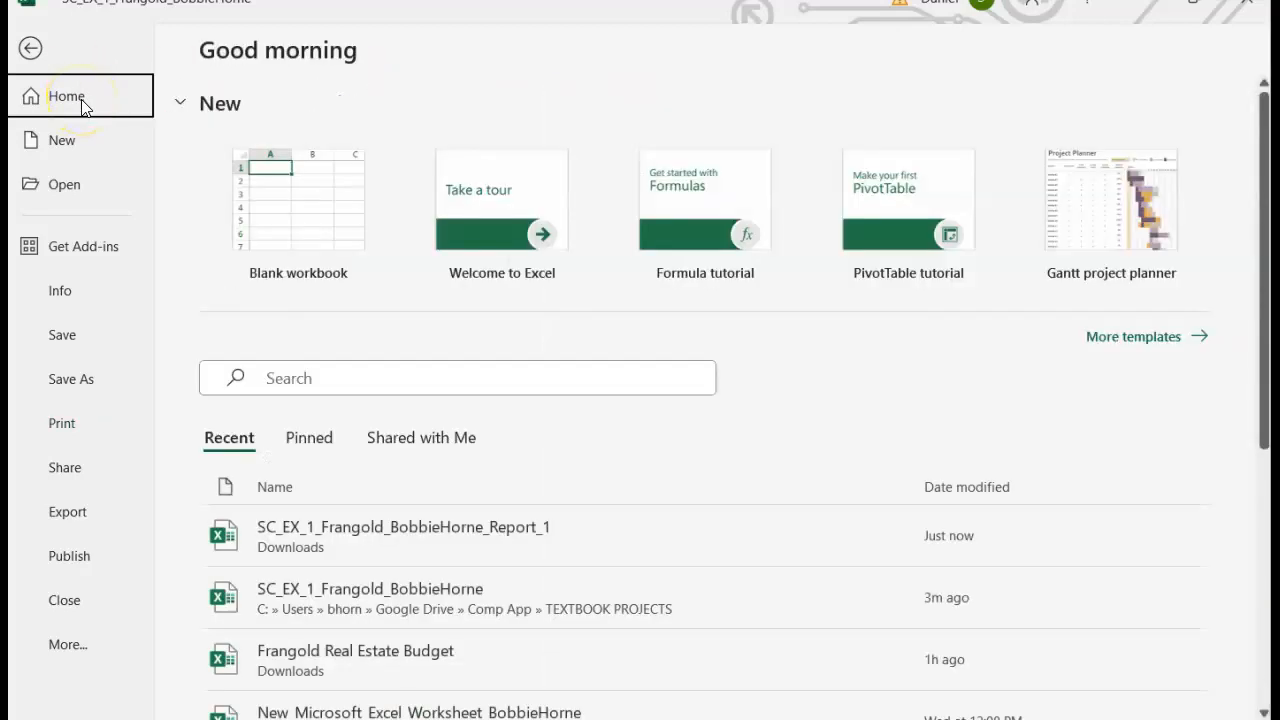
left_click(29, 49)
scroll(524, 418, "down", 1)
scroll(524, 418, "up", 1)
scroll(524, 418, "down", 1)
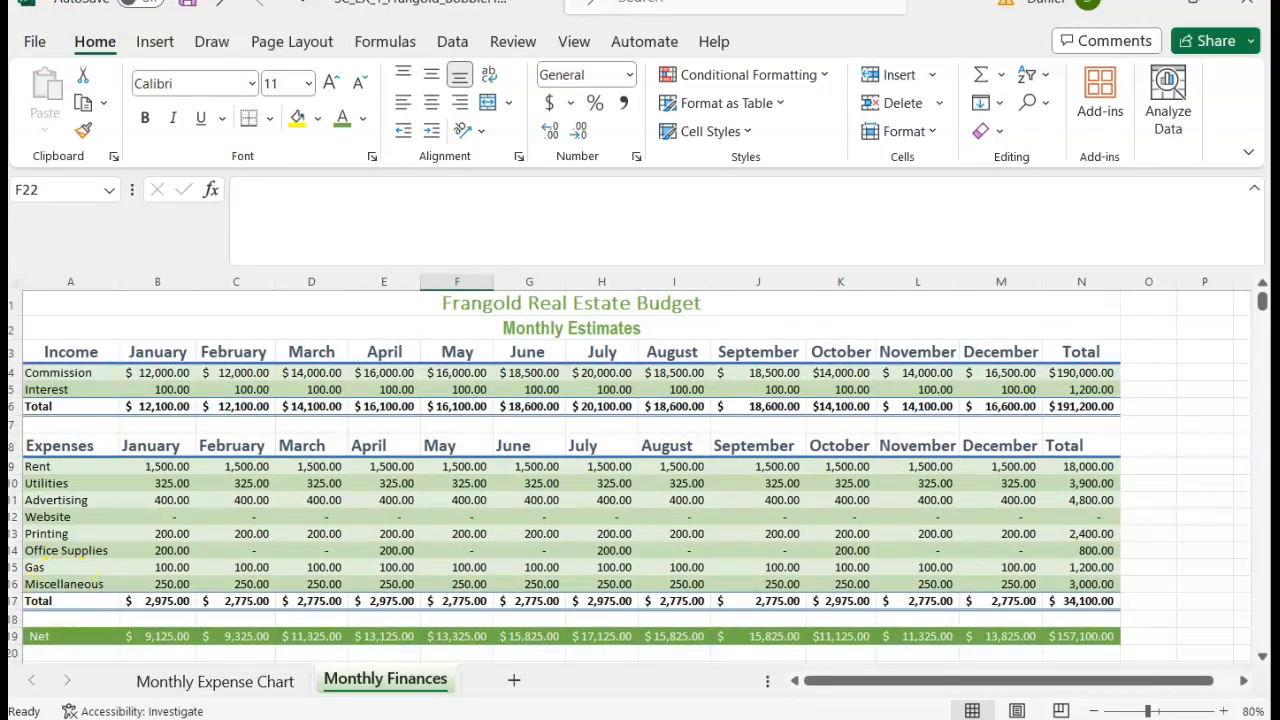
Reopen the print settings for the Monthly Finances sheet and set the scaling to Fit All Columns on One Page
key("ctrl+p")
left_click(428, 680)
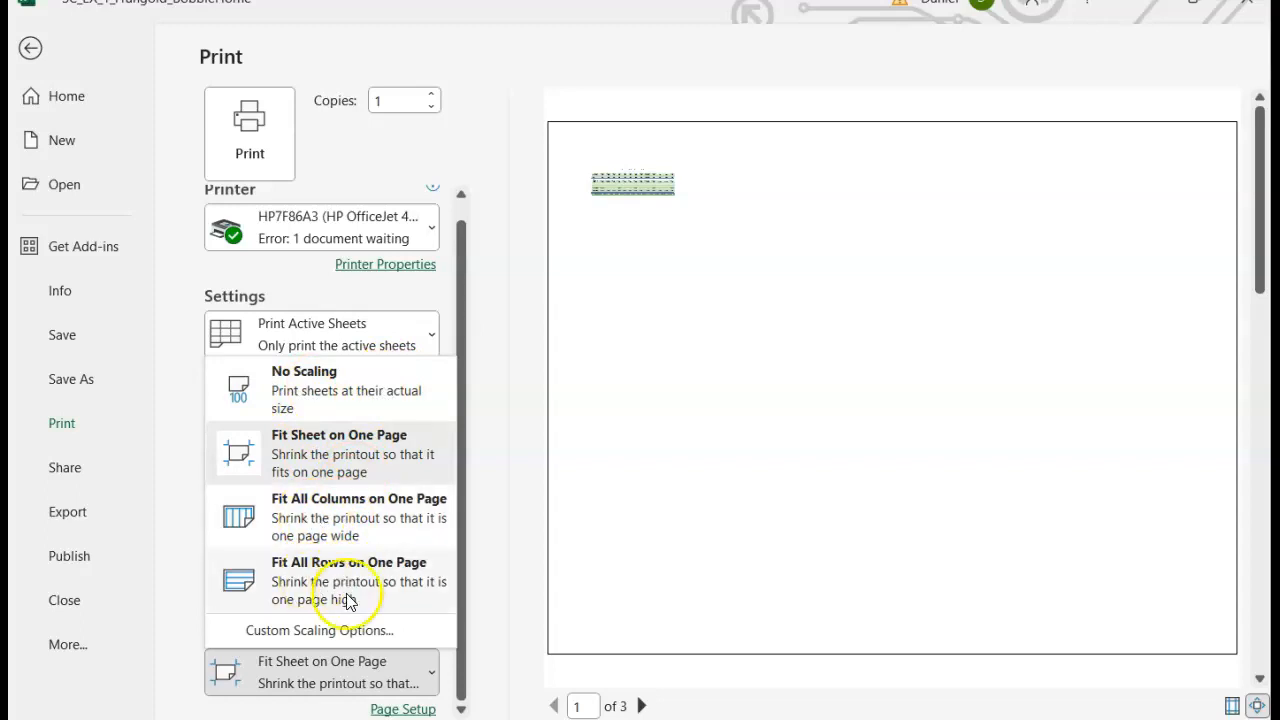
left_click(322, 514)
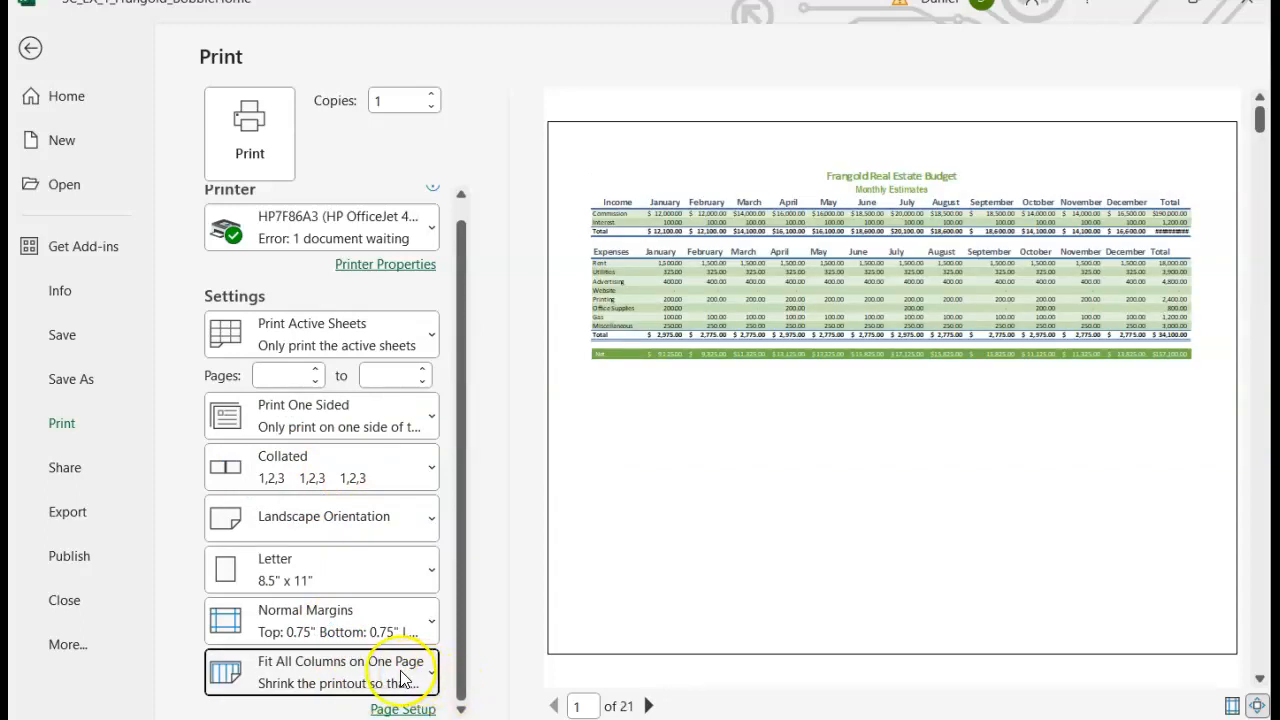
Try the Fit All Rows on One Page scaling, switch to Fit Sheet on One Page, and preview through page 3
left_click(405, 679)
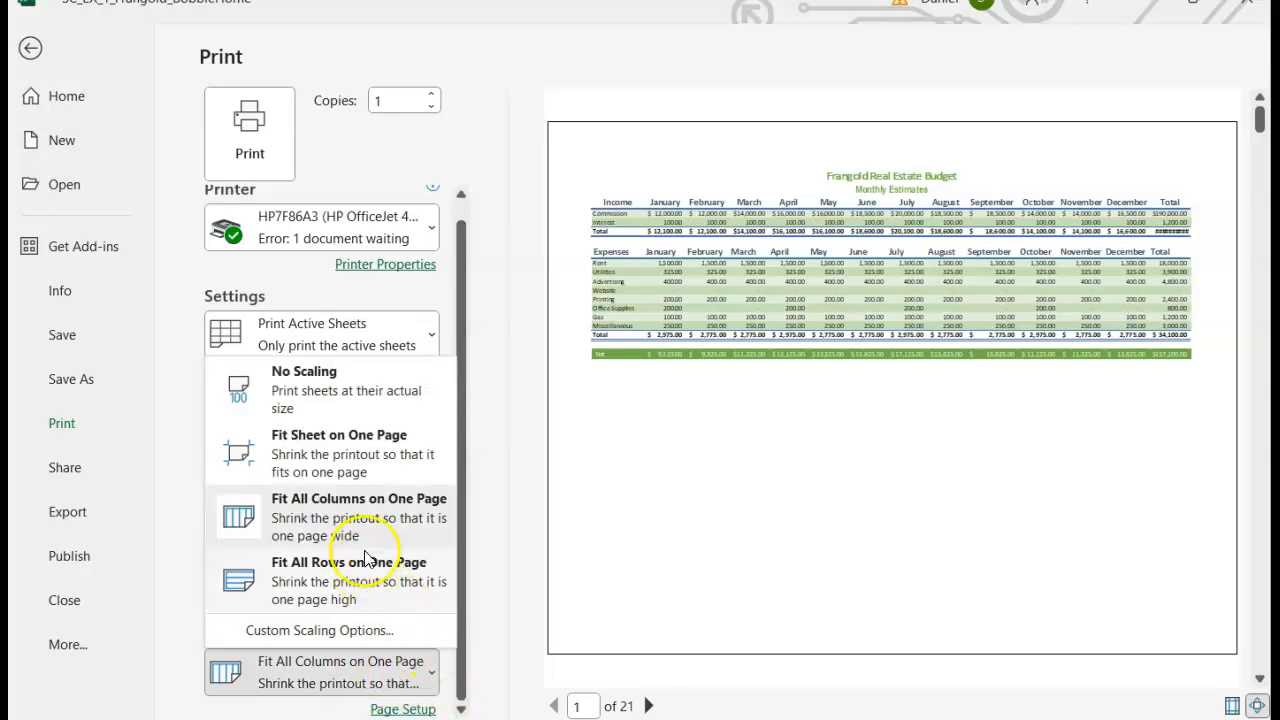
left_click(376, 588)
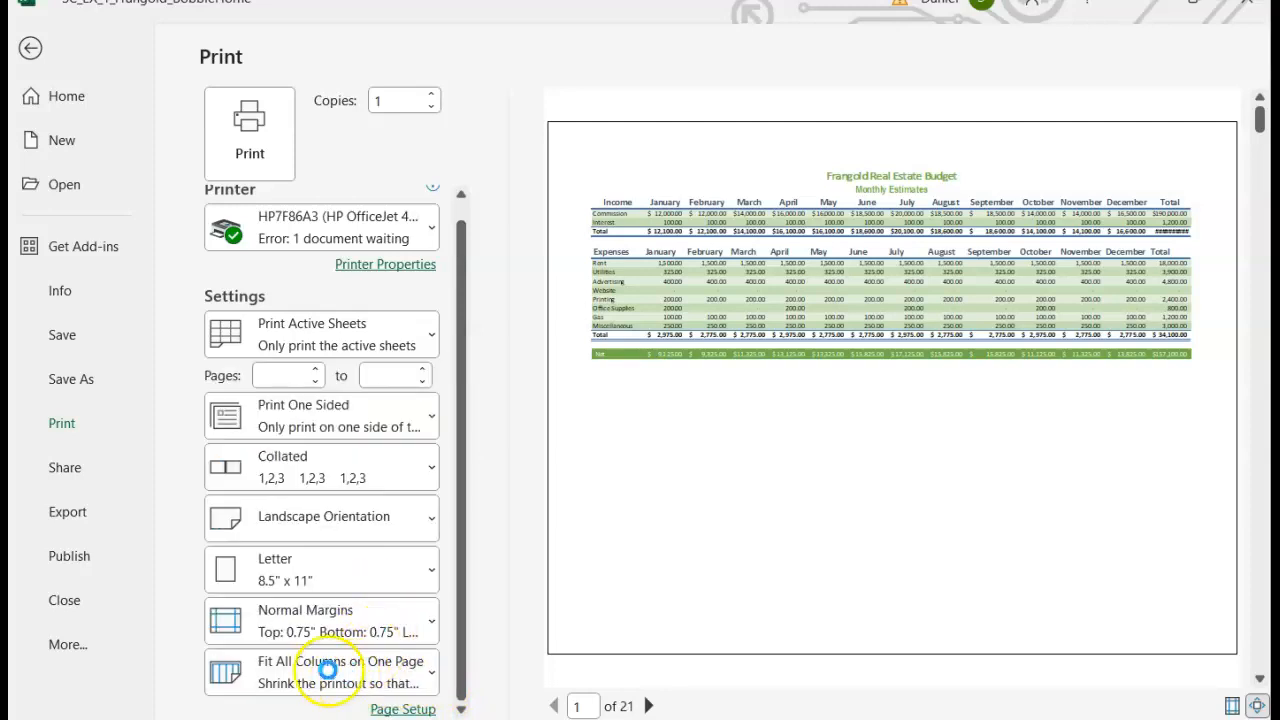
left_click(404, 675)
left_click(318, 449)
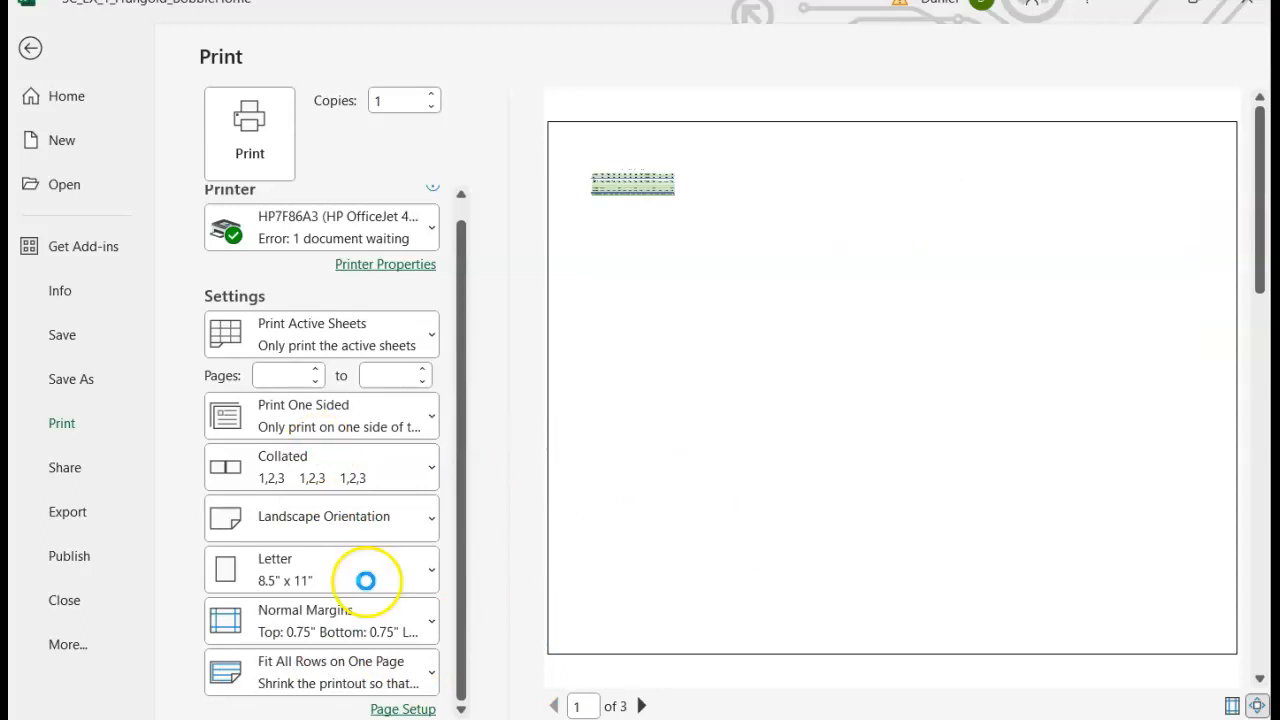
left_click(642, 706)
left_click(642, 706)
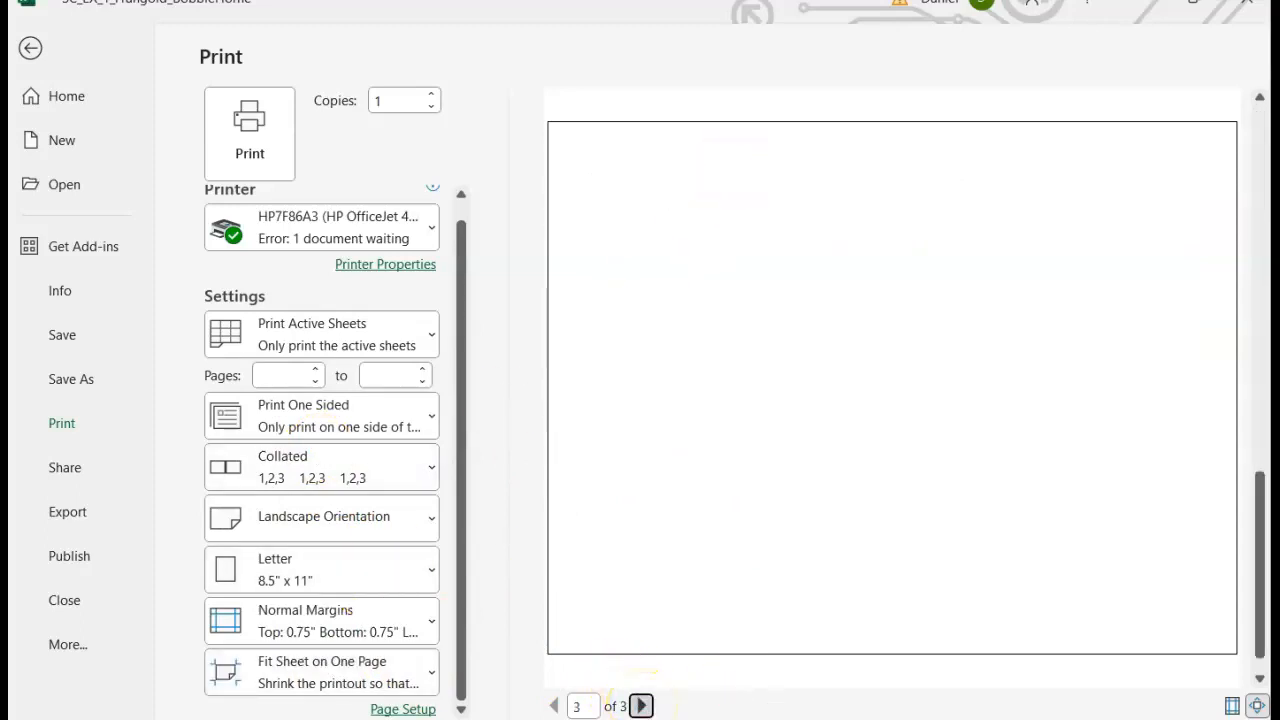
Switch to the textbook and review the instructions for landscape orientation, Fit Sheet on One Page scaling, and printing the worksheet
left_click(380, 640)
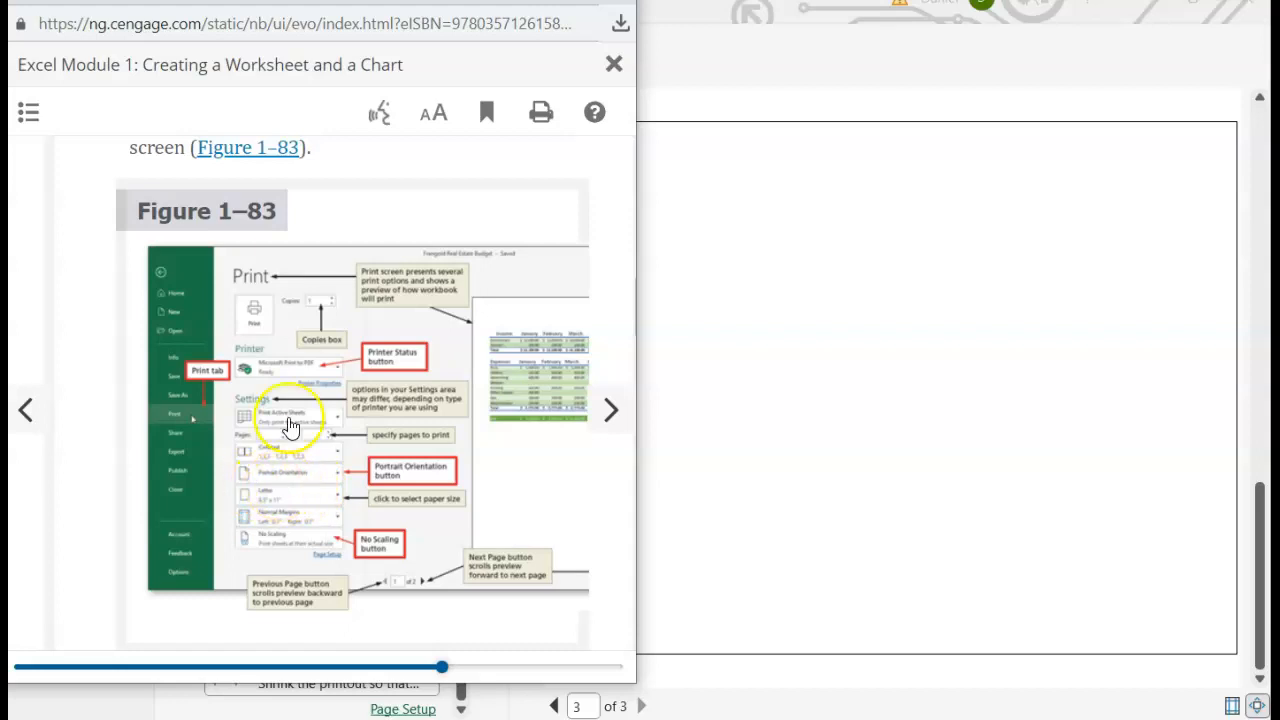
scroll(306, 391, "up", 3)
scroll(306, 391, "down", 10)
scroll(306, 391, "up", 4)
scroll(307, 383, "down", 1)
scroll(307, 383, "down", 4)
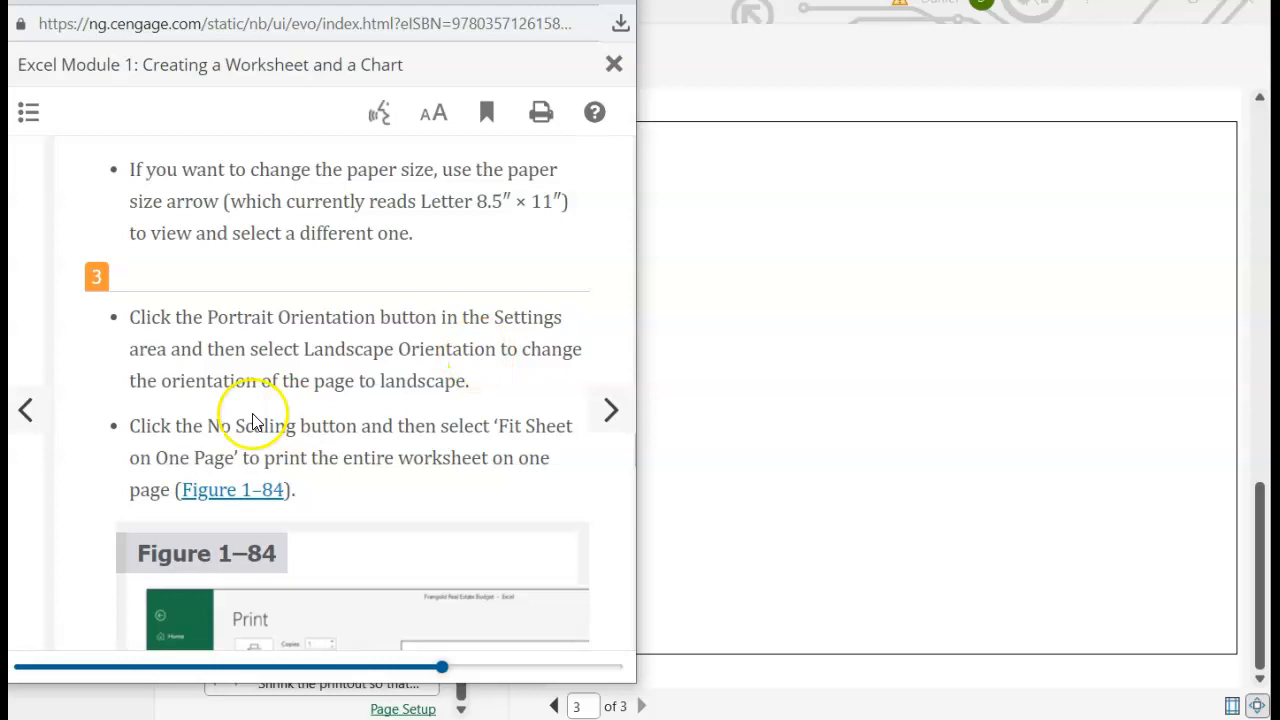
scroll(313, 400, "down", 3)
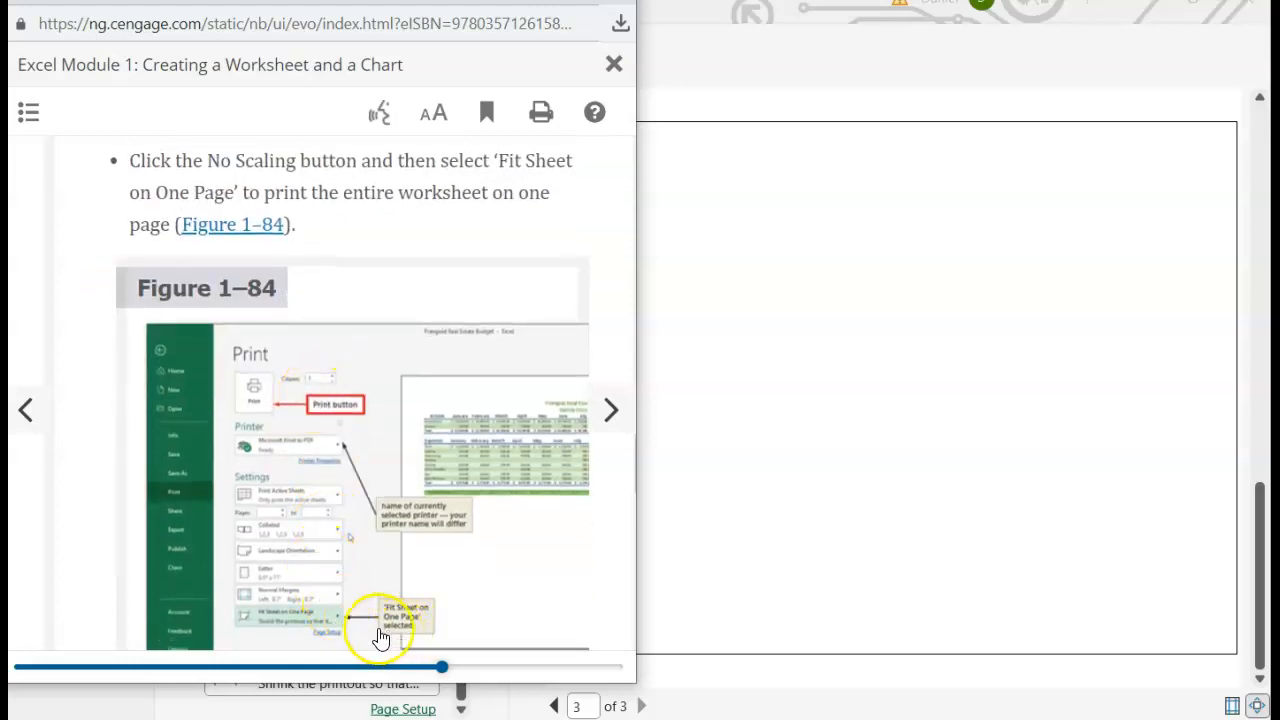
scroll(416, 453, "up", 1)
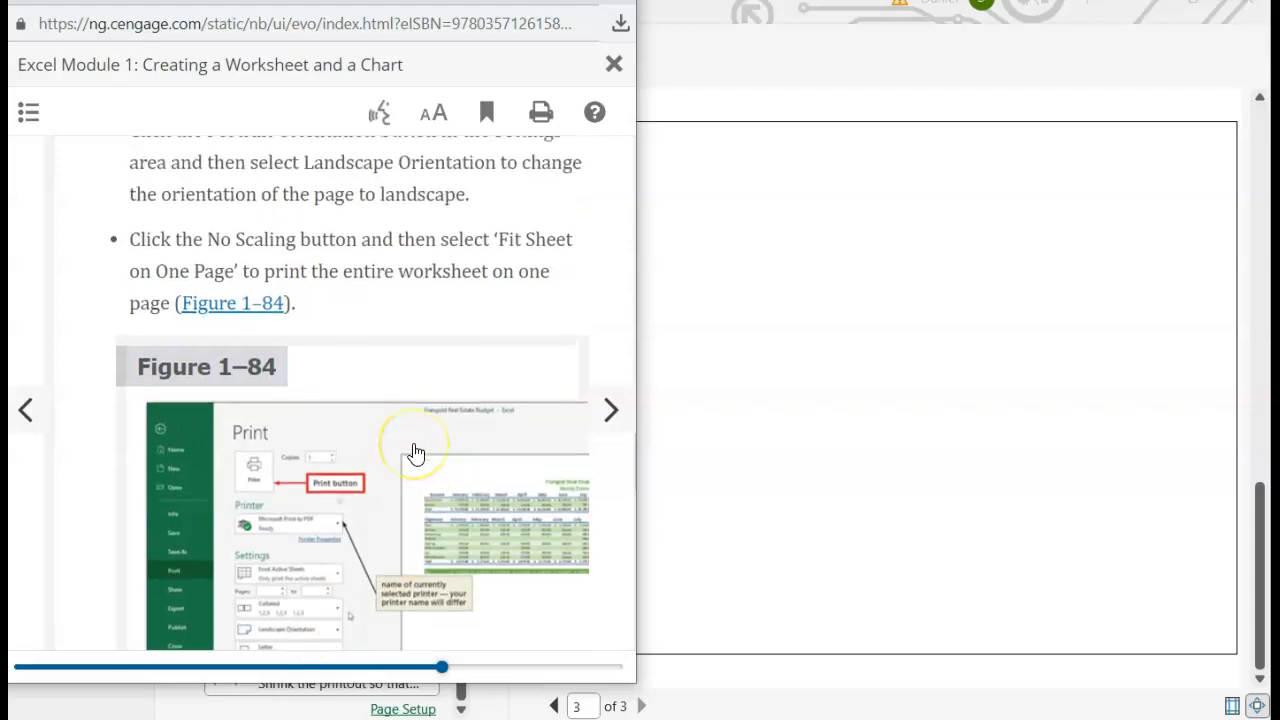
scroll(415, 452, "up", 1)
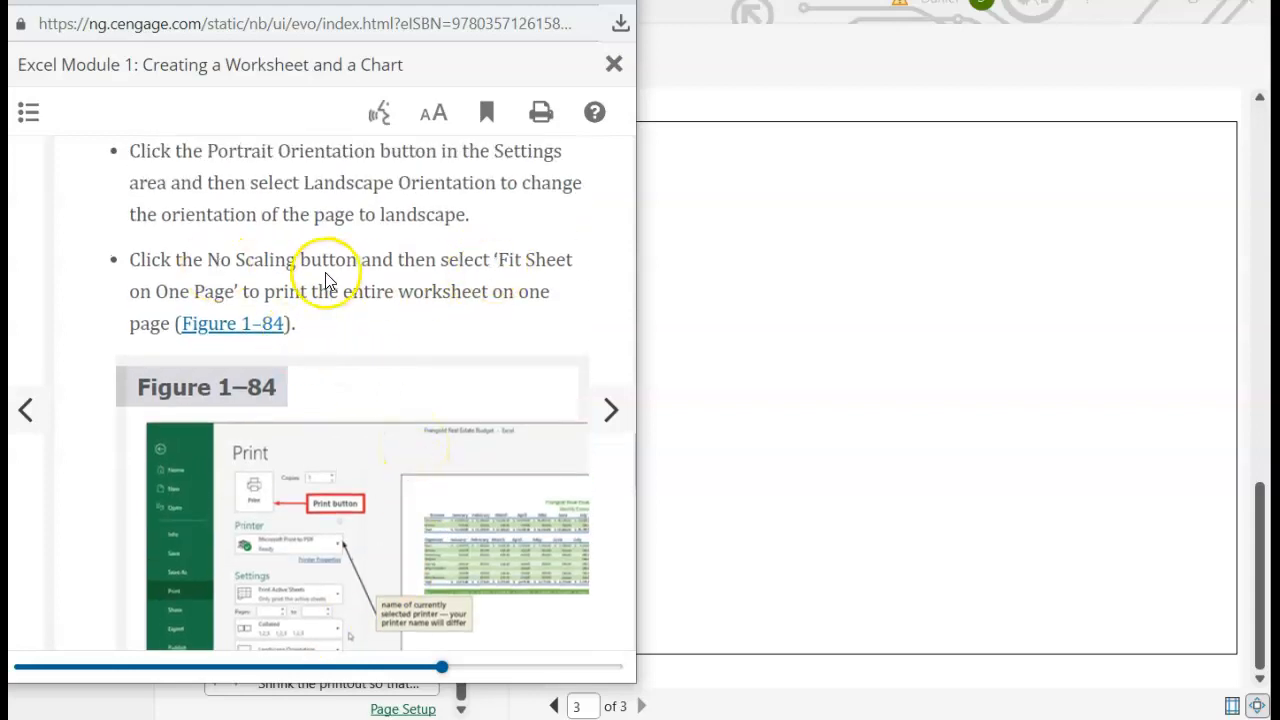
scroll(320, 360, "down", 6)
scroll(320, 363, "down", 4)
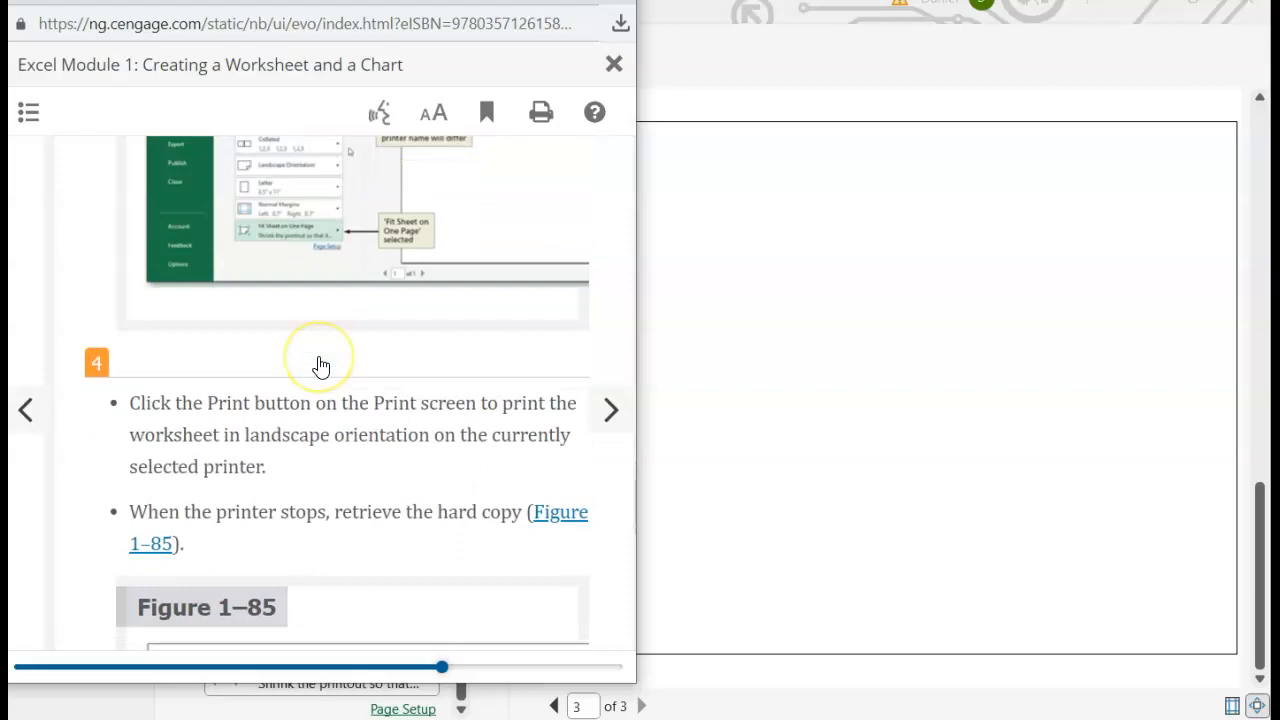
Return to the Monthly Finances worksheet in Excel and set the April Commission in E4 to 14000
left_click(965, 455)
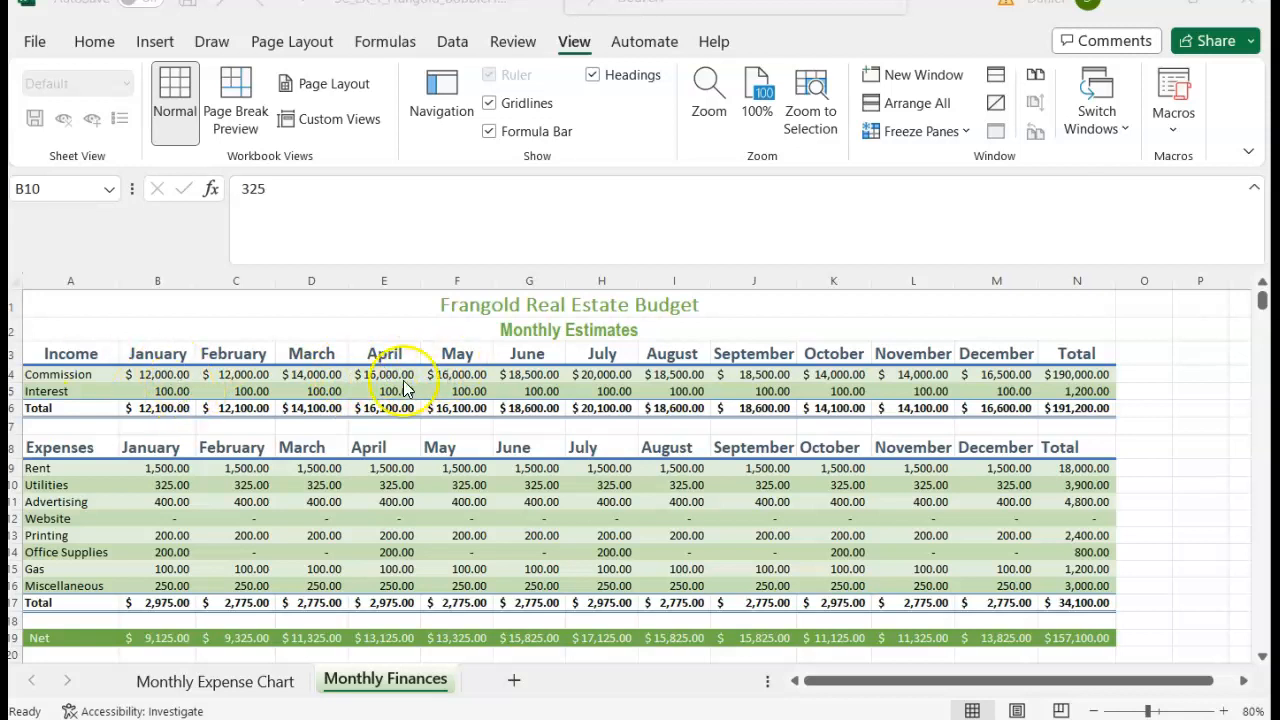
left_click(374, 372)
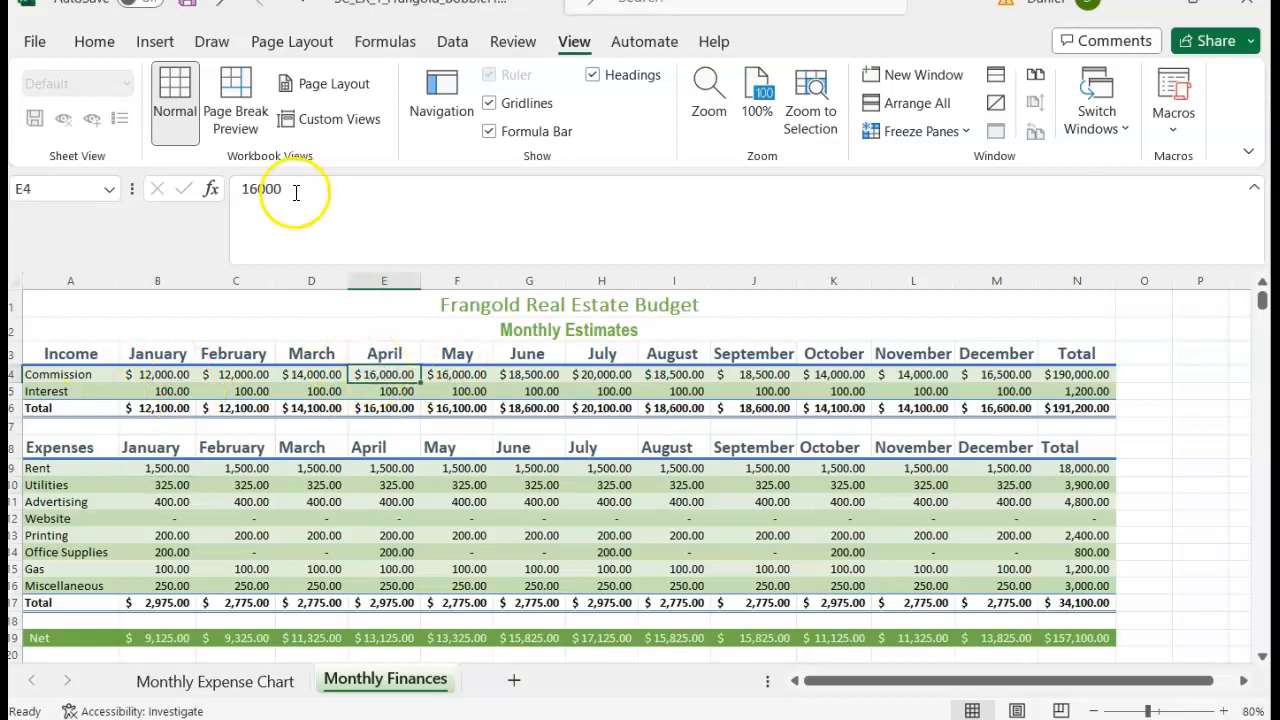
left_click(258, 193)
type("4000")
left_click(1220, 466)
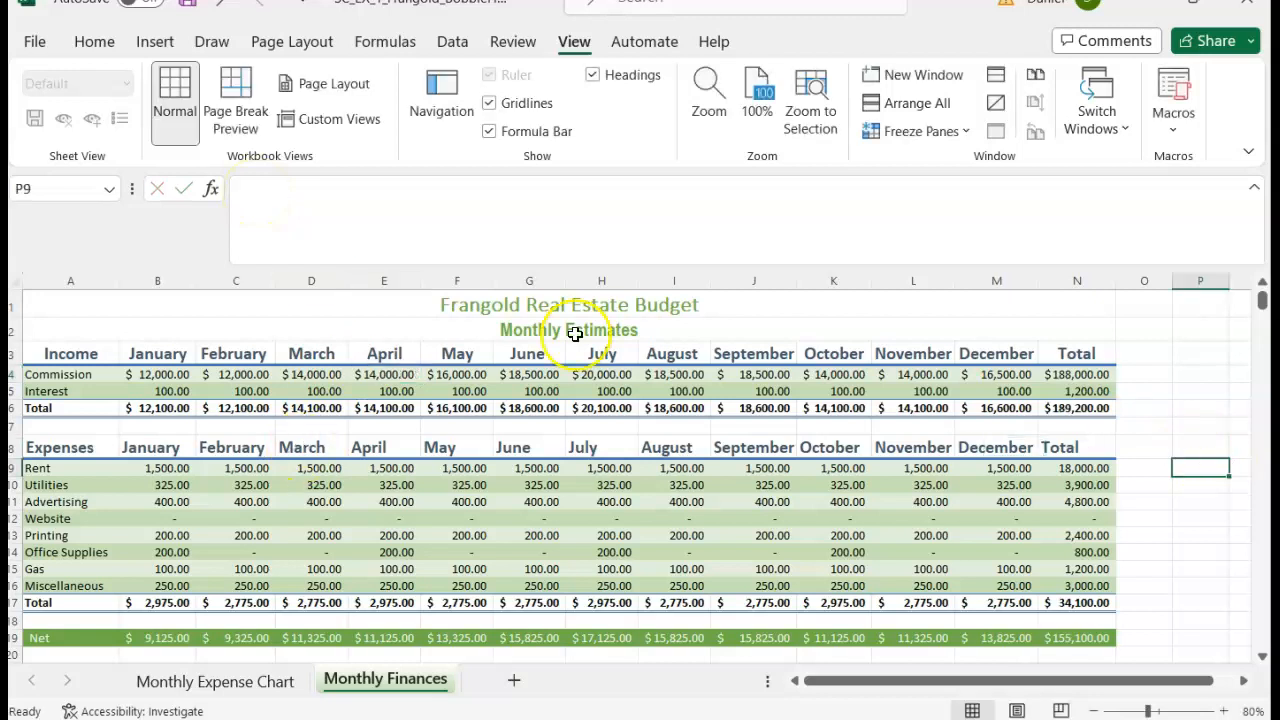
Save the workbook under its current name in the TEXTBOOK PROJECTS folder, replacing the existing file
left_click(36, 44)
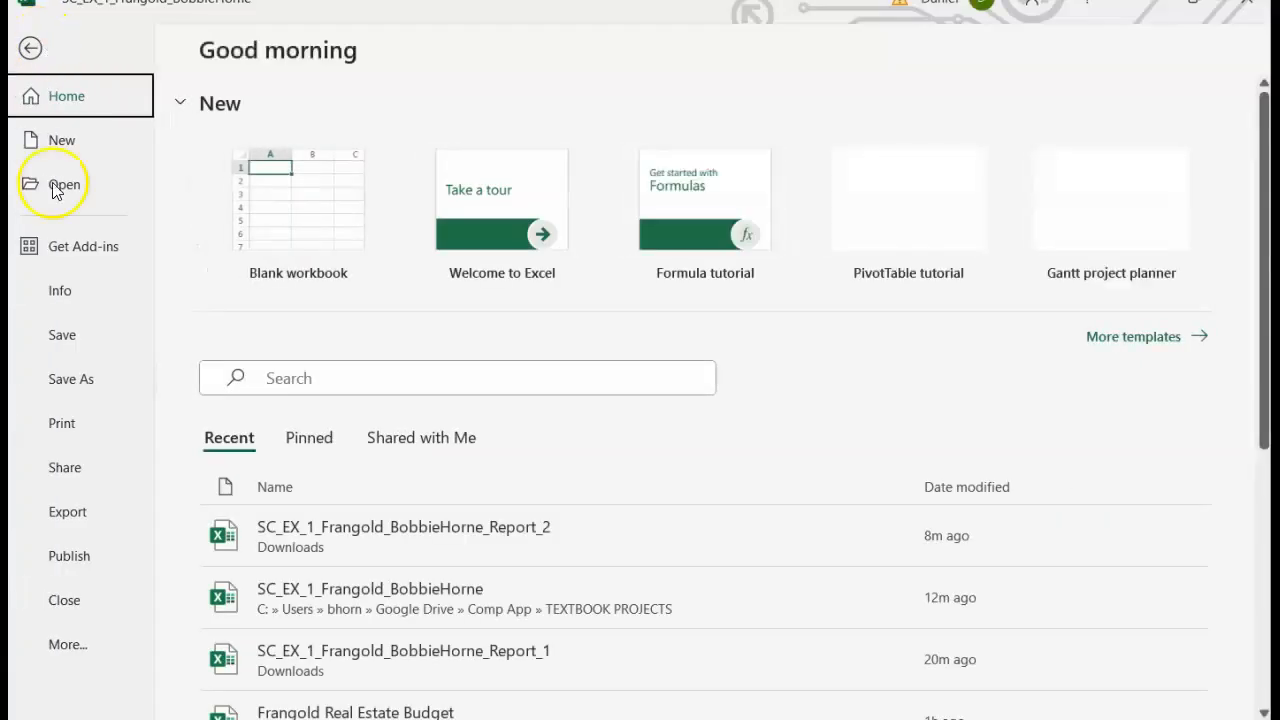
left_click(74, 379)
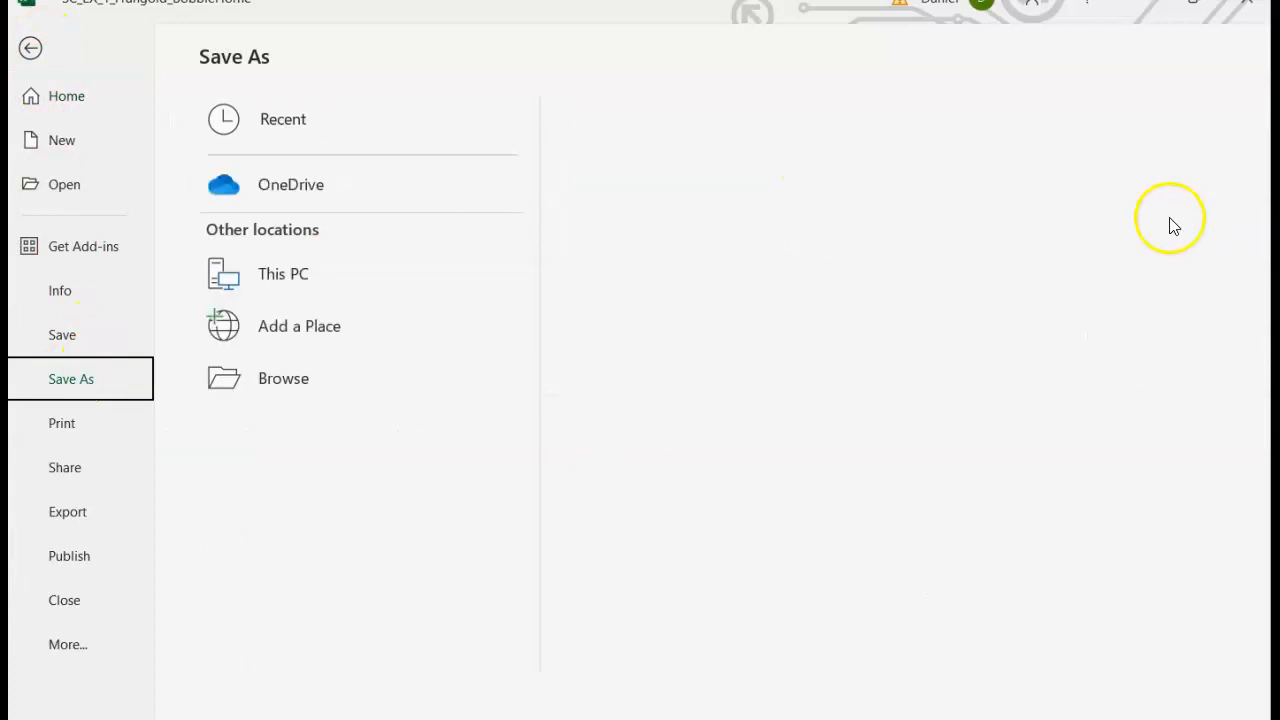
left_click(1163, 160)
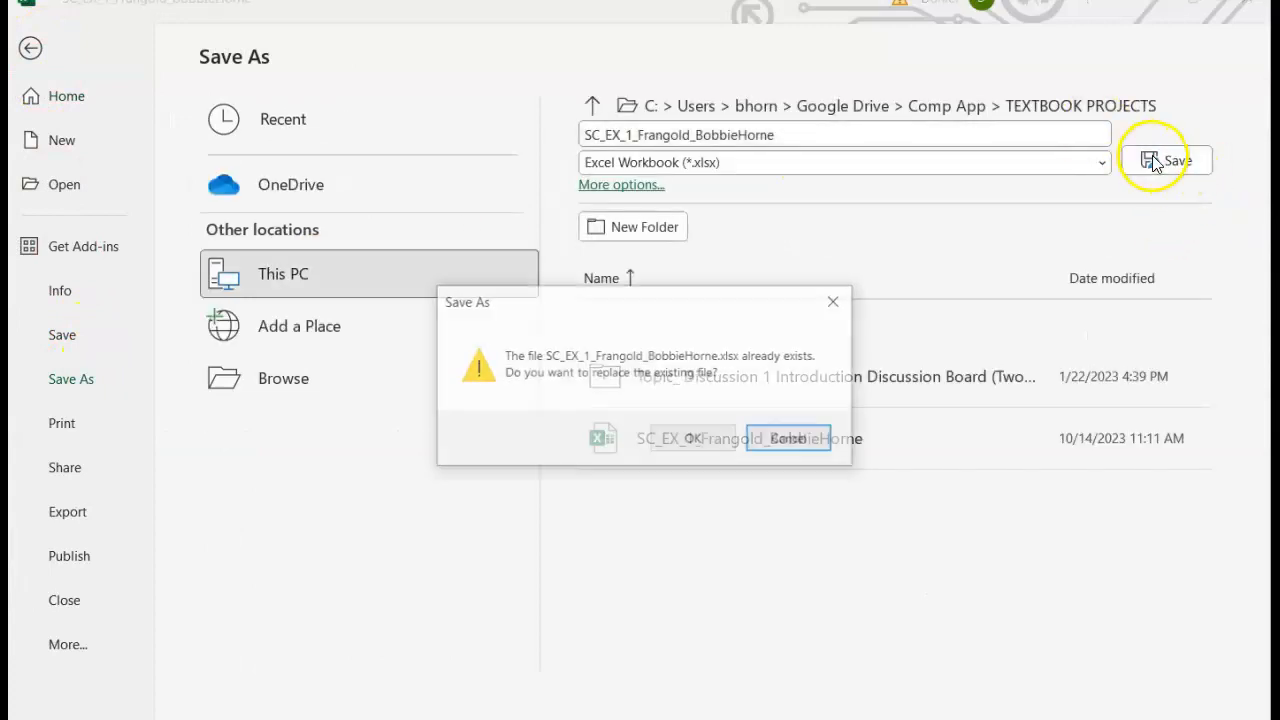
left_click(725, 438)
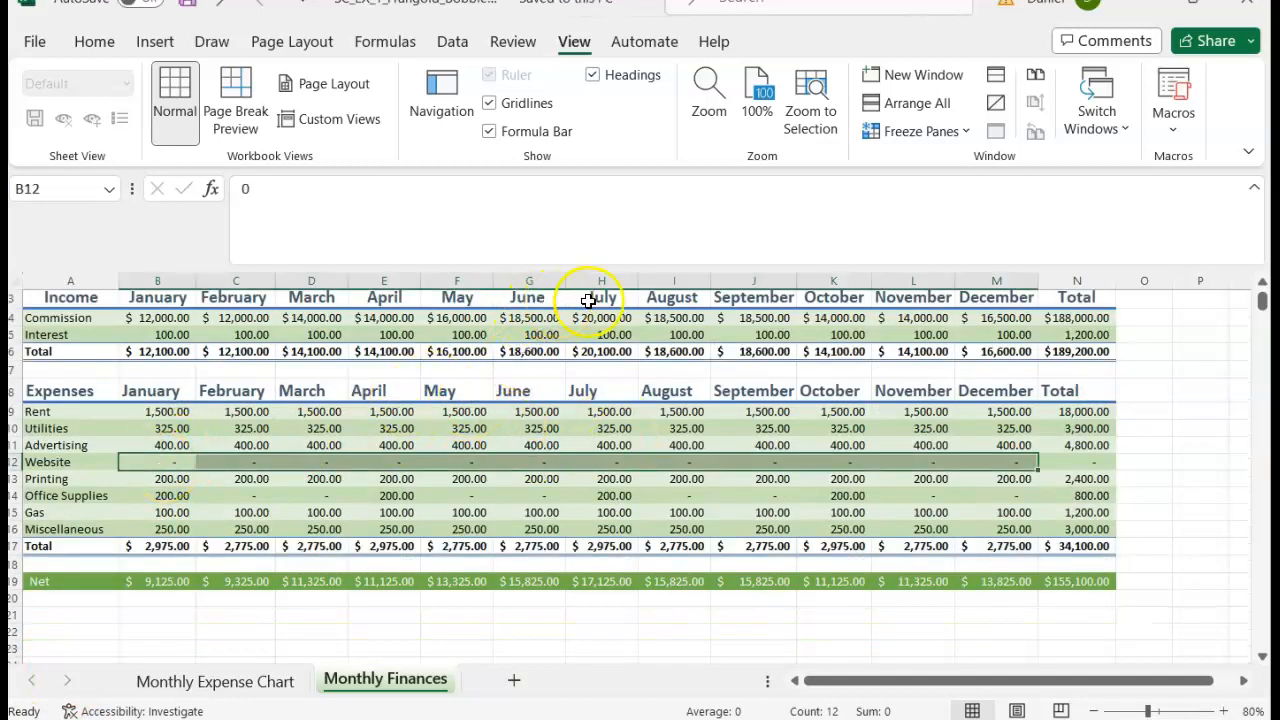
Enter 500 as the July Website expense in H12
left_click(603, 462)
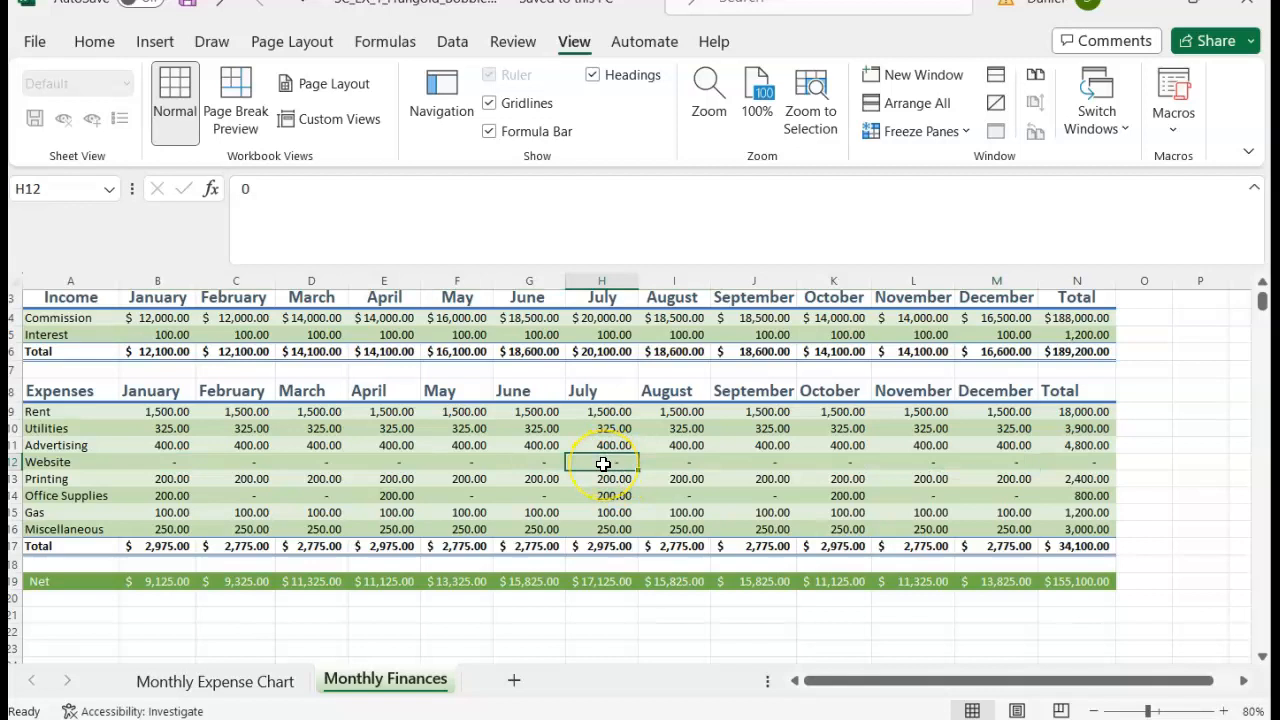
type("500")
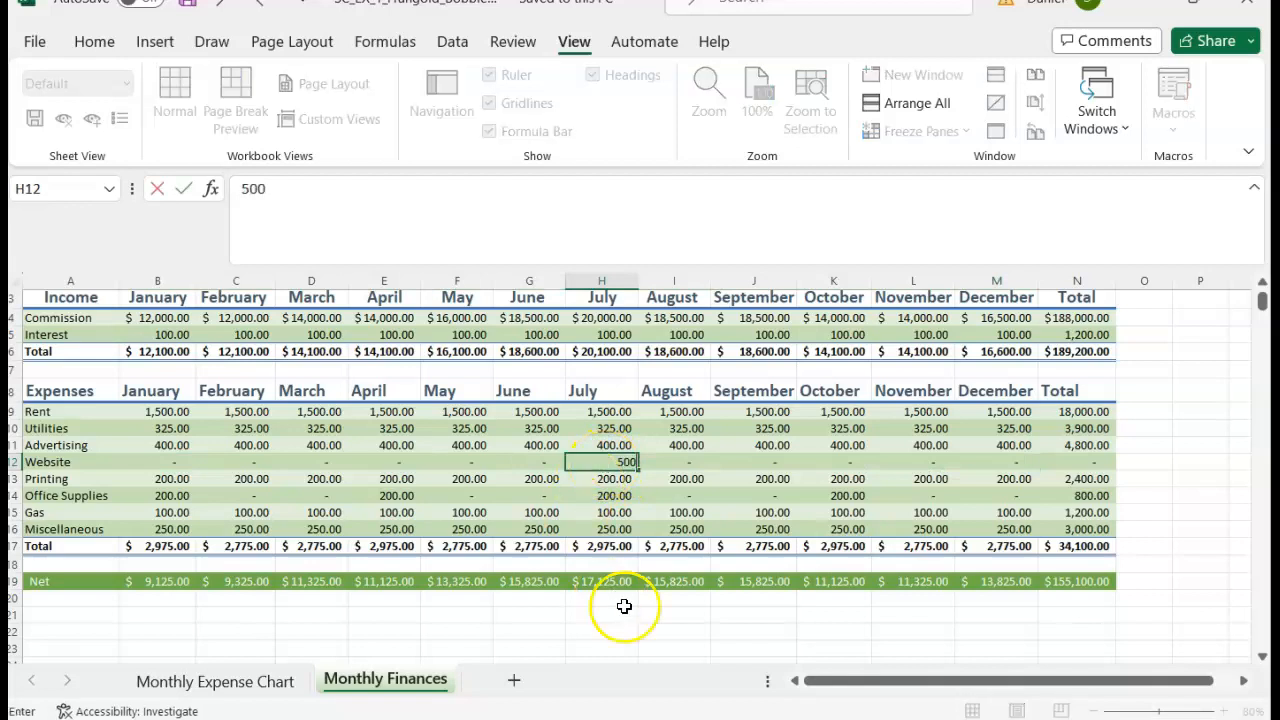